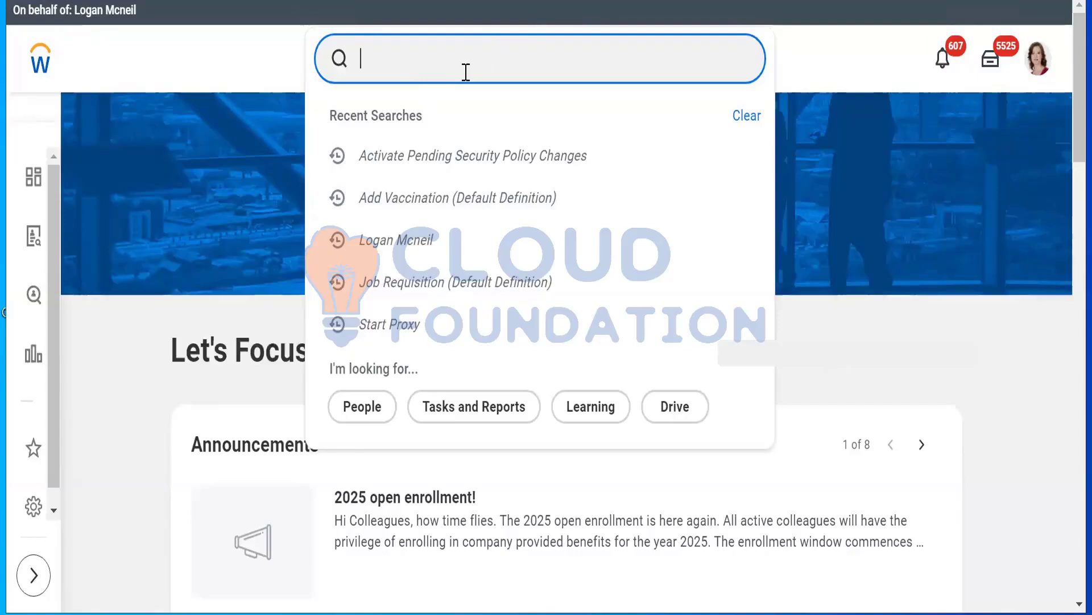
# Search for "add vacc"
pyautogui.write('add')
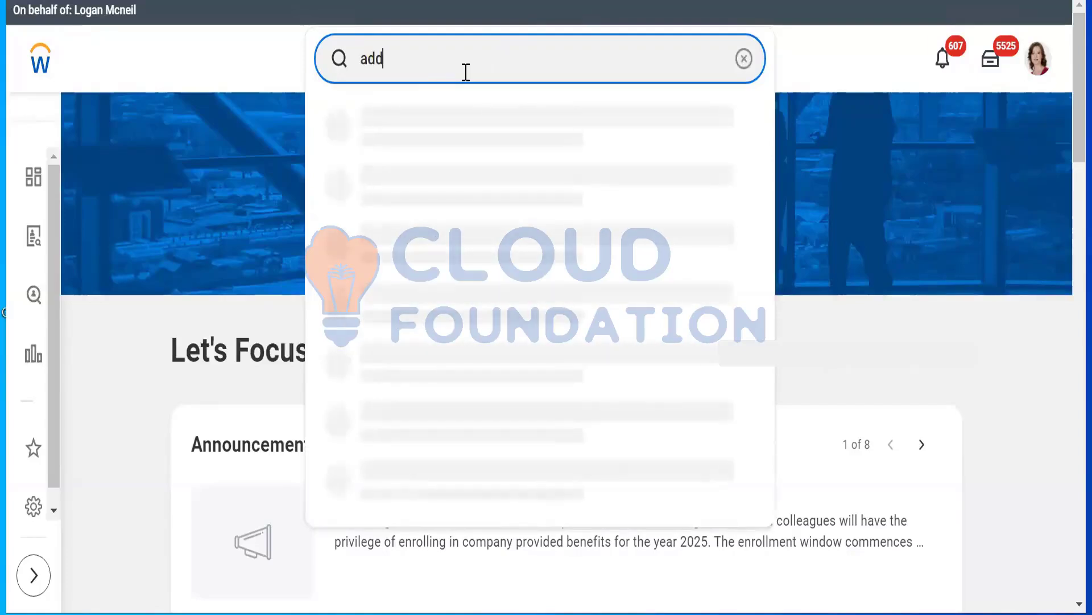
pyautogui.write(' b')
pyautogui.press('BackSpace')
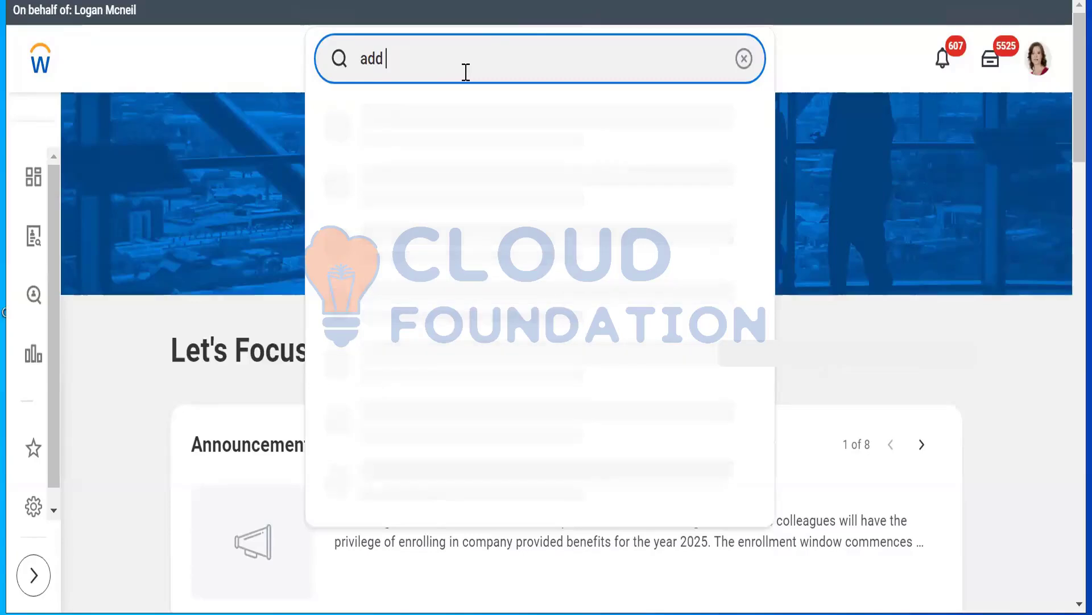
pyautogui.write('vacc')
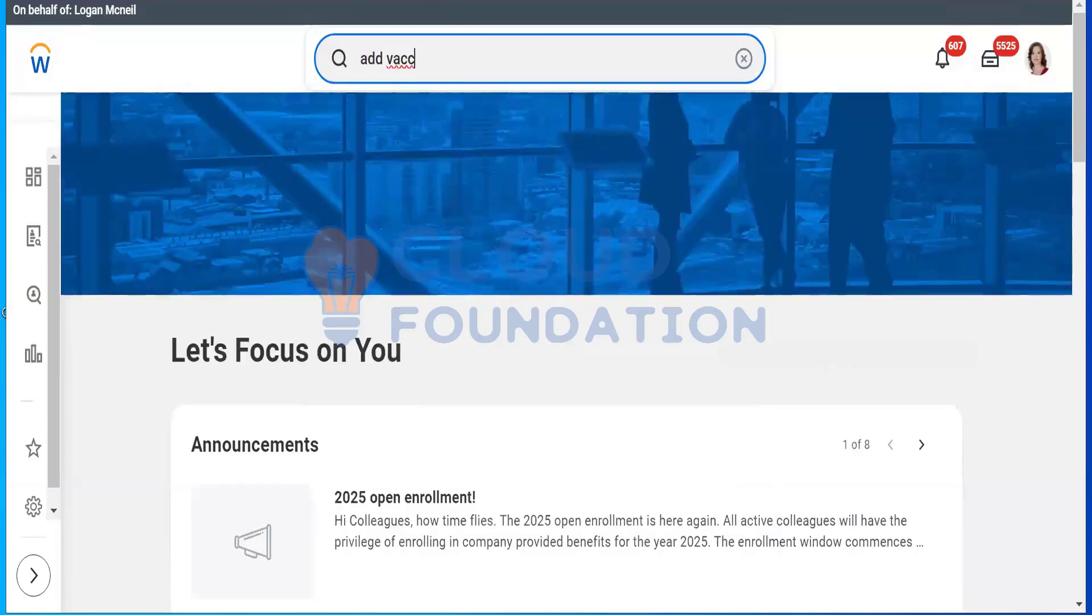
# Open the current account's worker profile and show its Contact details
pyautogui.click(1036, 68)
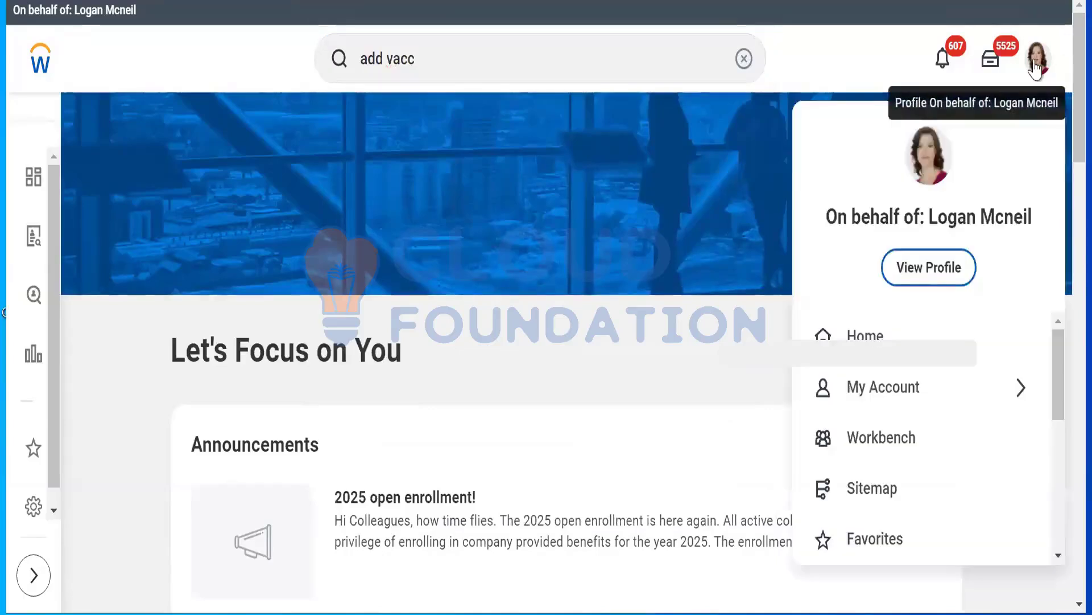
pyautogui.click(918, 273)
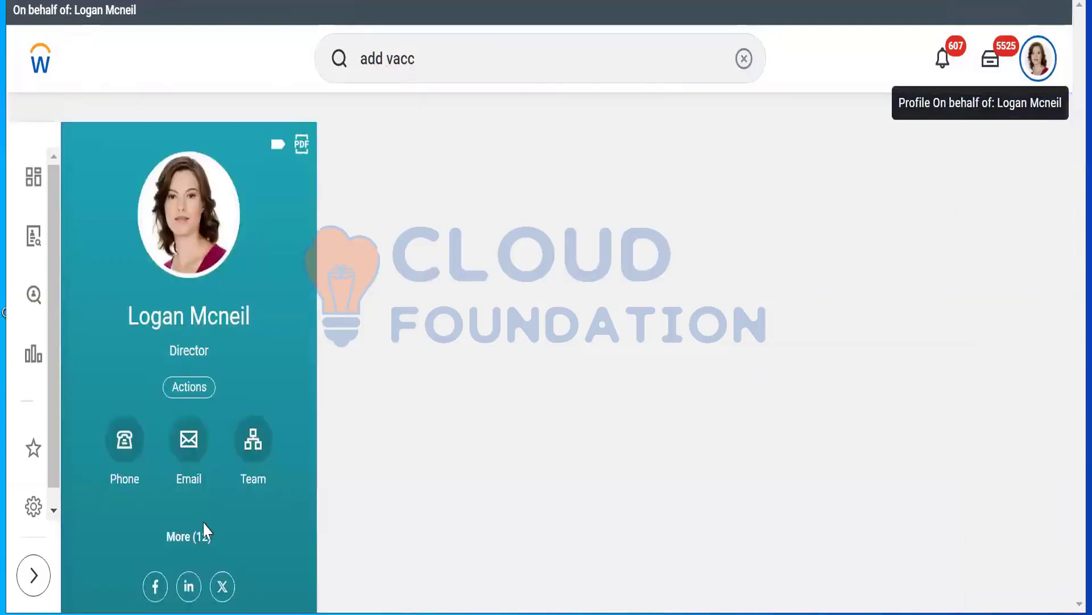
pyautogui.click(193, 537)
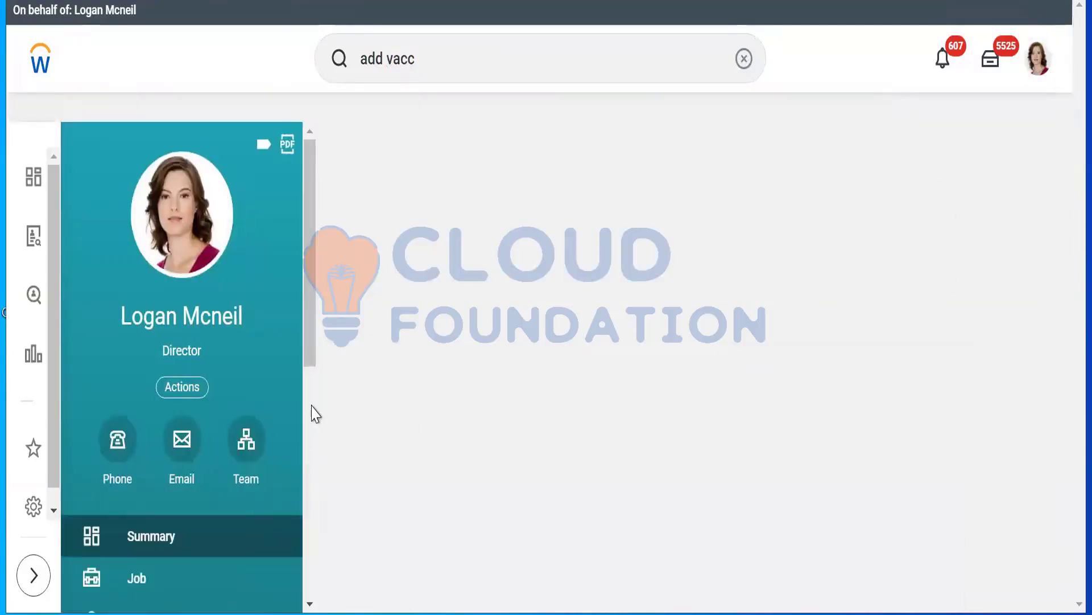
pyautogui.scroll(-5, 159, 453)
pyautogui.click(158, 454)
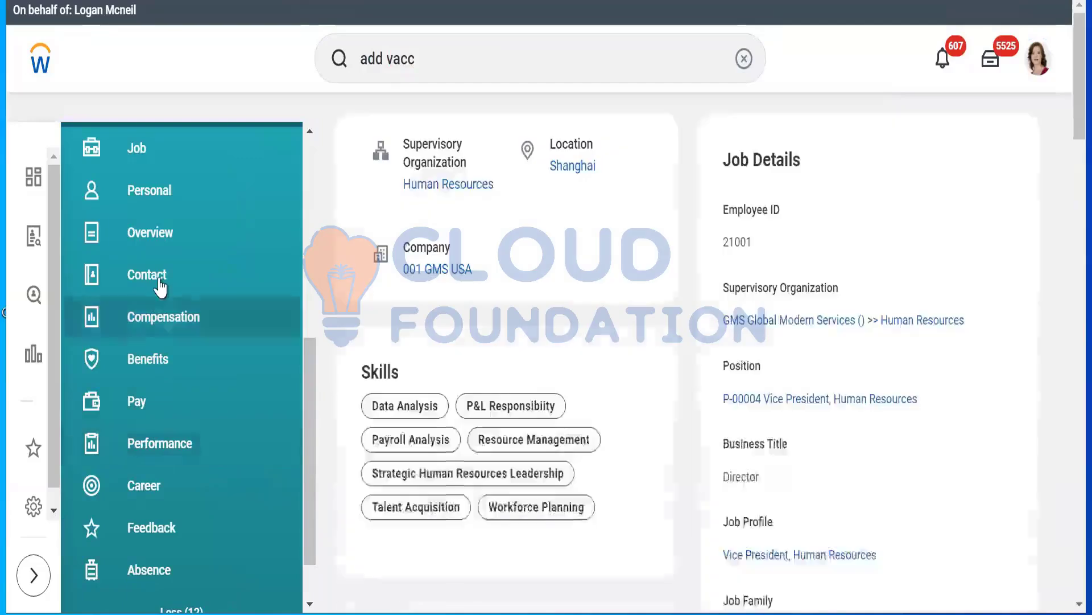
pyautogui.click(161, 287)
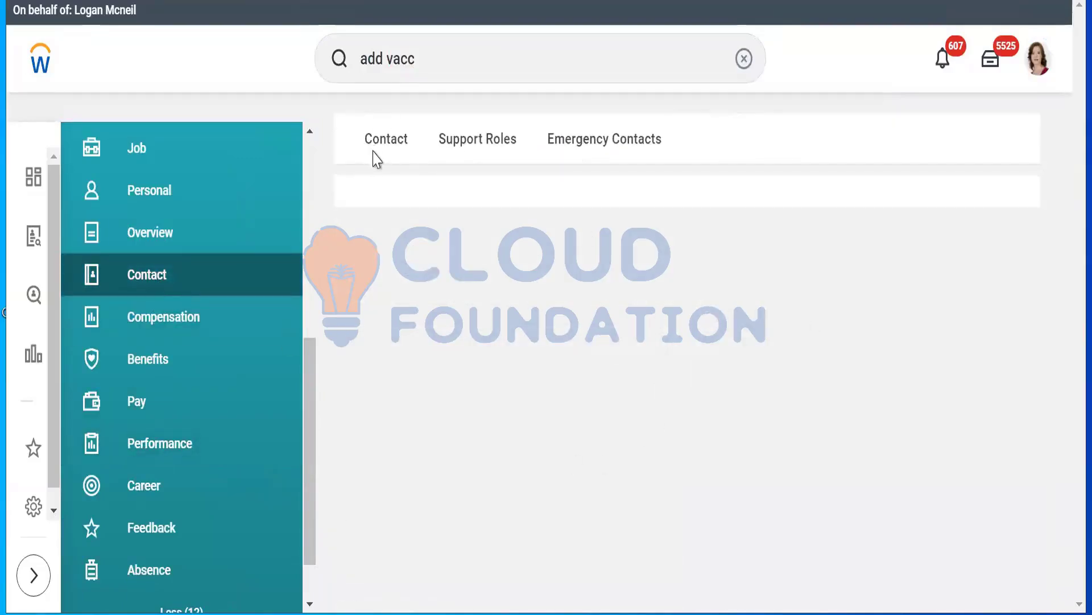
pyautogui.click(377, 149)
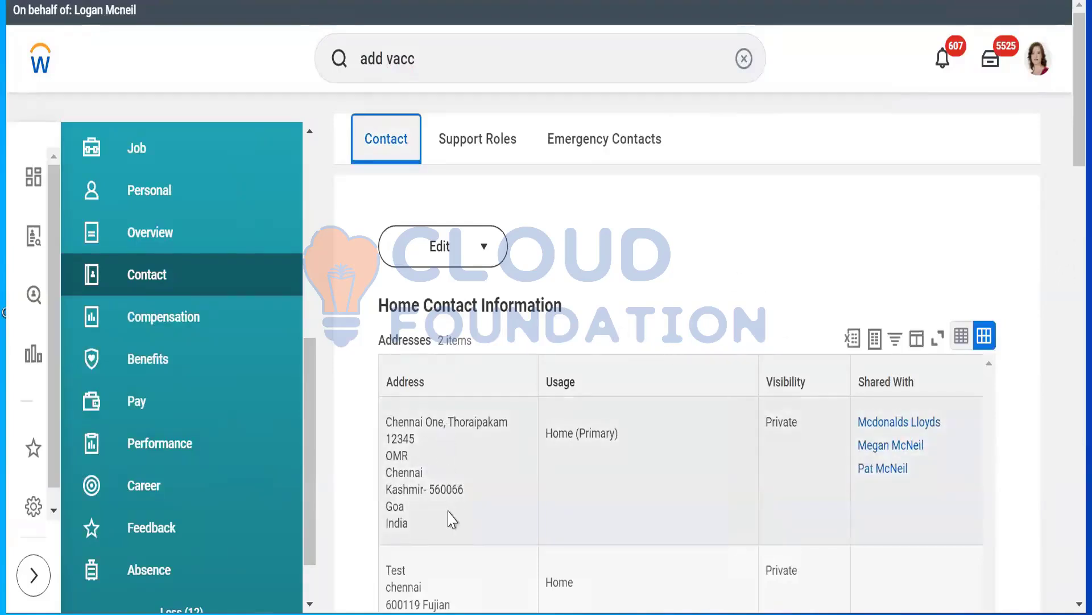
# Review the worker's home and work contact addresses
pyautogui.moveTo(449, 511); pyautogui.dragTo(445, 422)
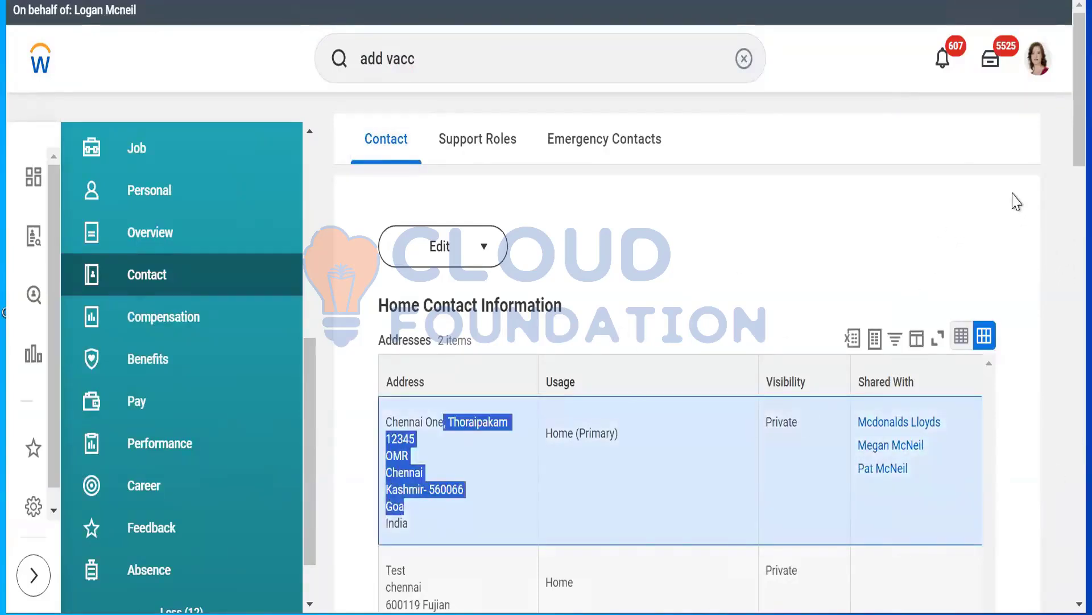
pyautogui.moveTo(1076, 139); pyautogui.dragTo(1066, 411)
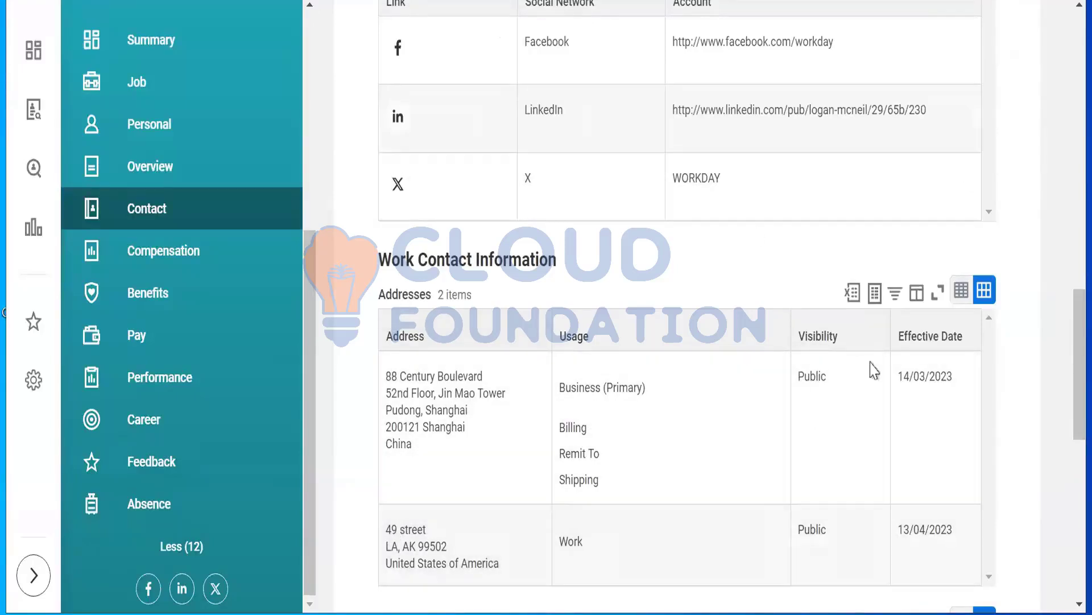
pyautogui.scroll(10, 1066, 73)
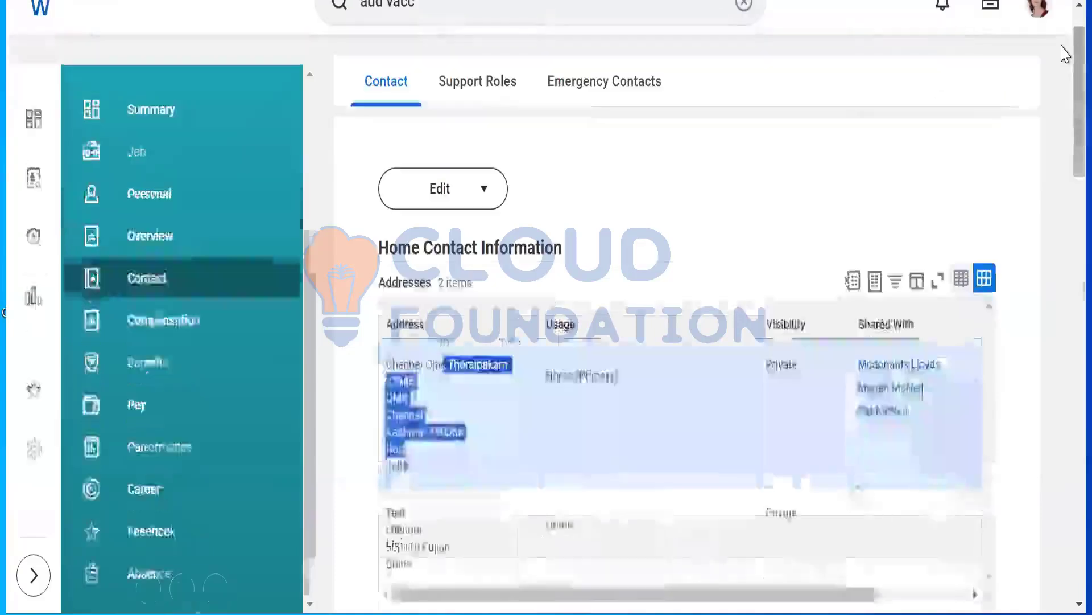
pyautogui.click(596, 10)
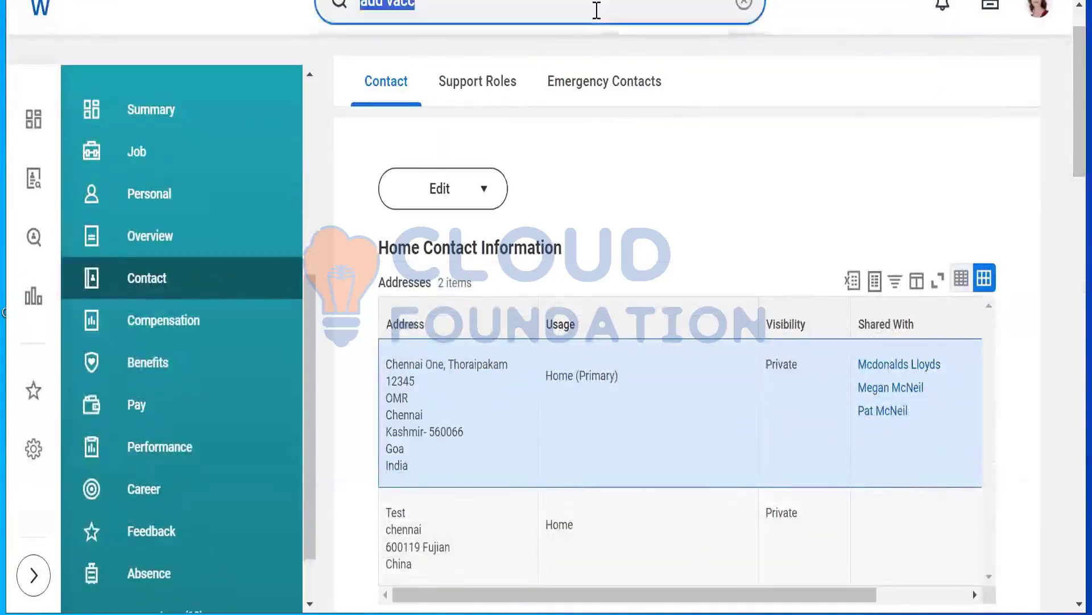
pyautogui.write('jacq')
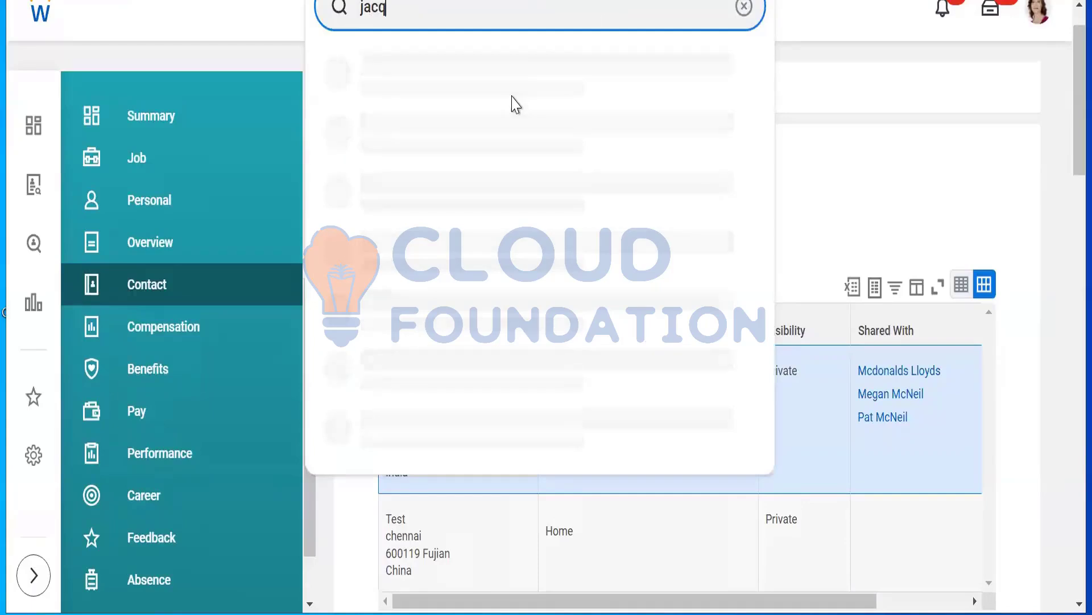
pyautogui.press('BackSpace')
pyautogui.press('BackSpace')
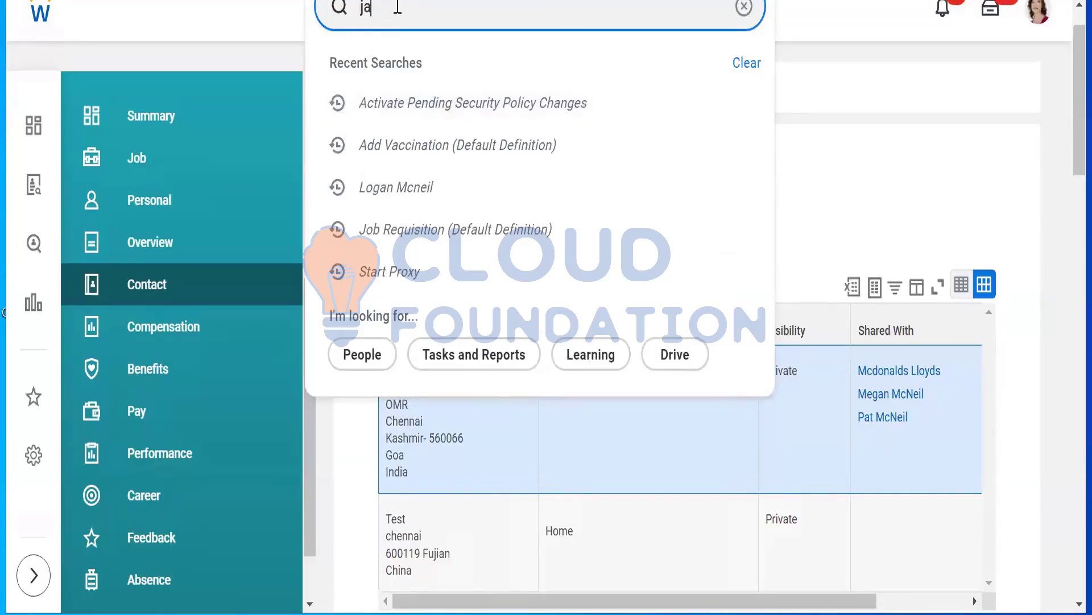
pyautogui.write('qqq')
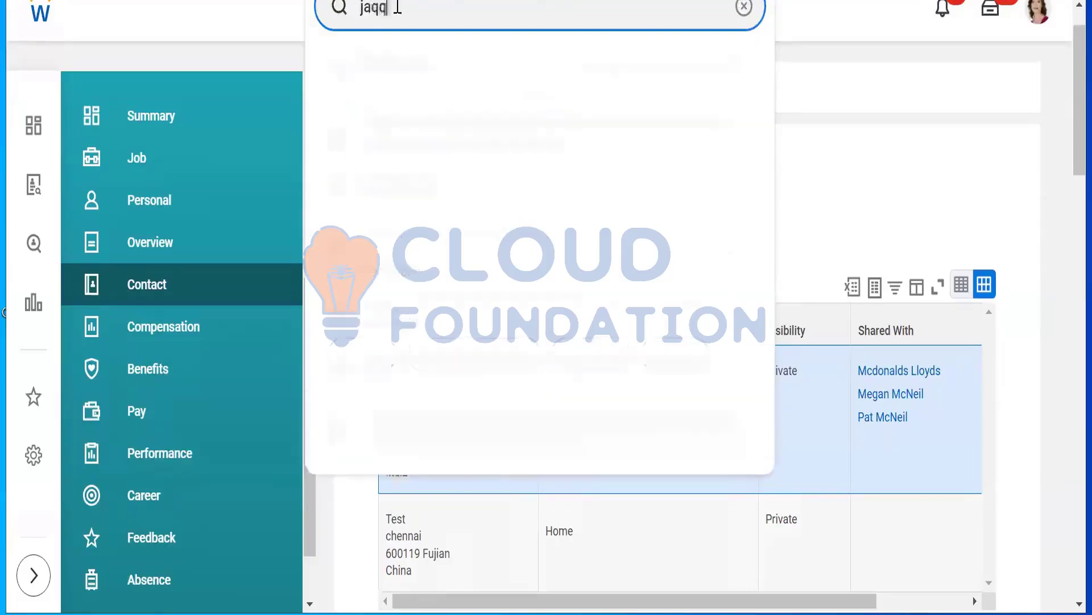
pyautogui.press('BackSpace')
pyautogui.press('BackSpace')
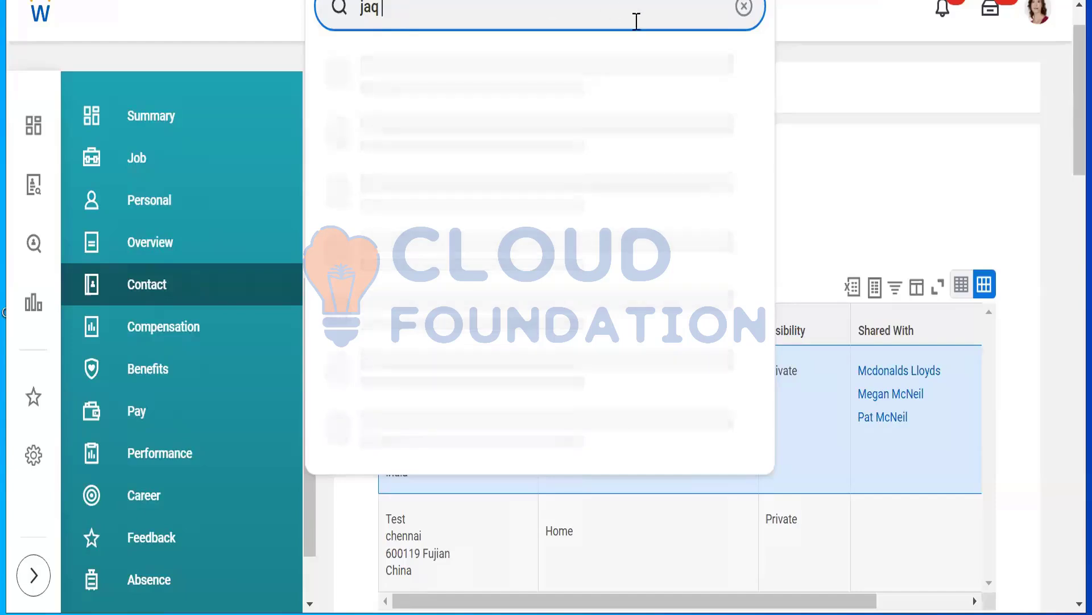
pyautogui.click(745, 9)
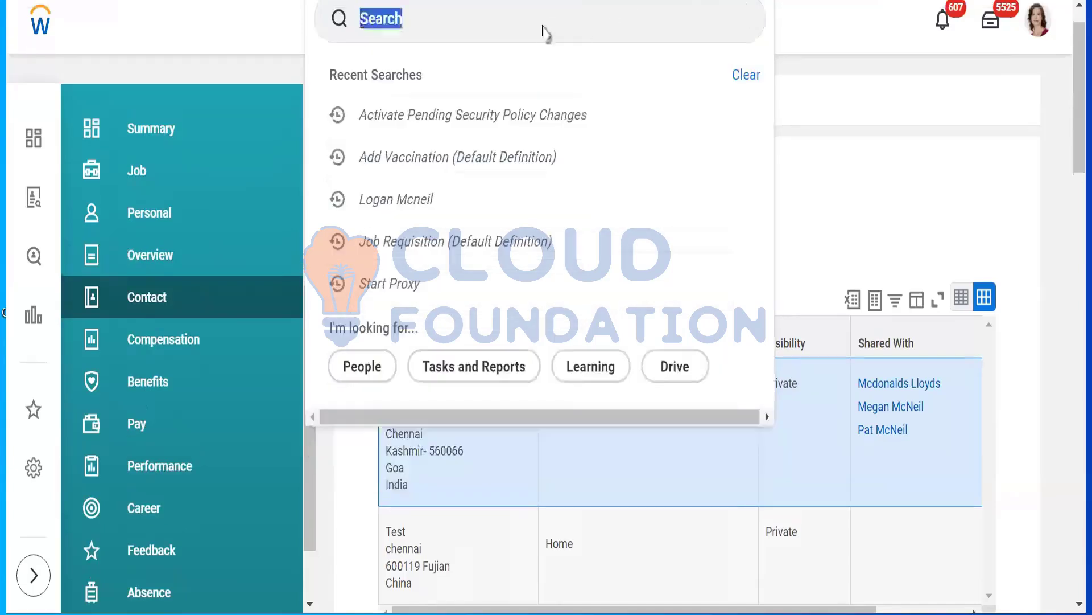
pyautogui.click(869, 22)
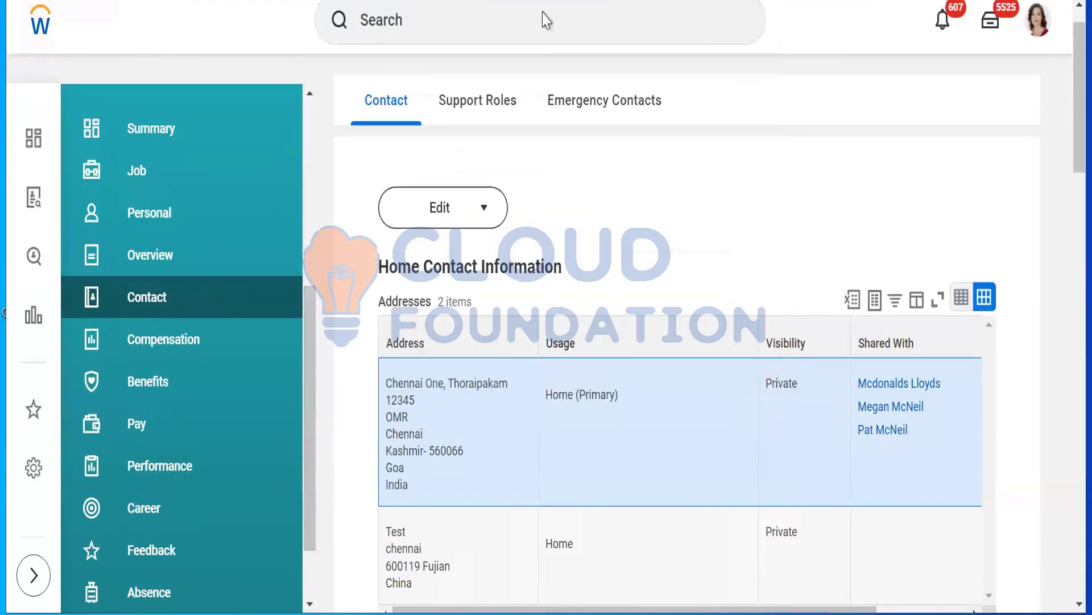
# Search for "create security rule" and open the Create Security Rule task
pyautogui.click(450, 23)
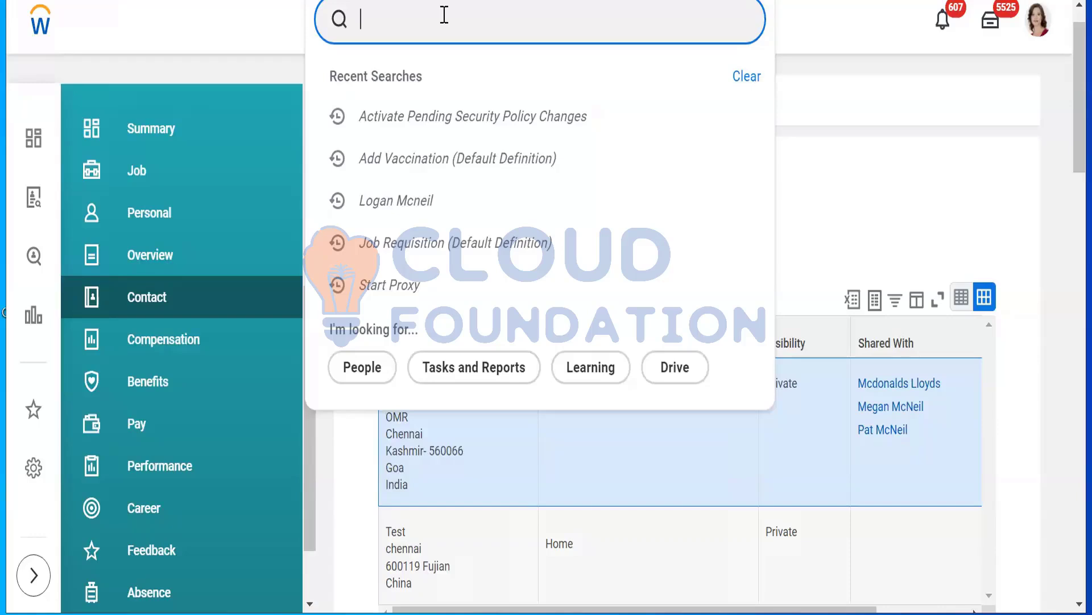
pyautogui.write('cre')
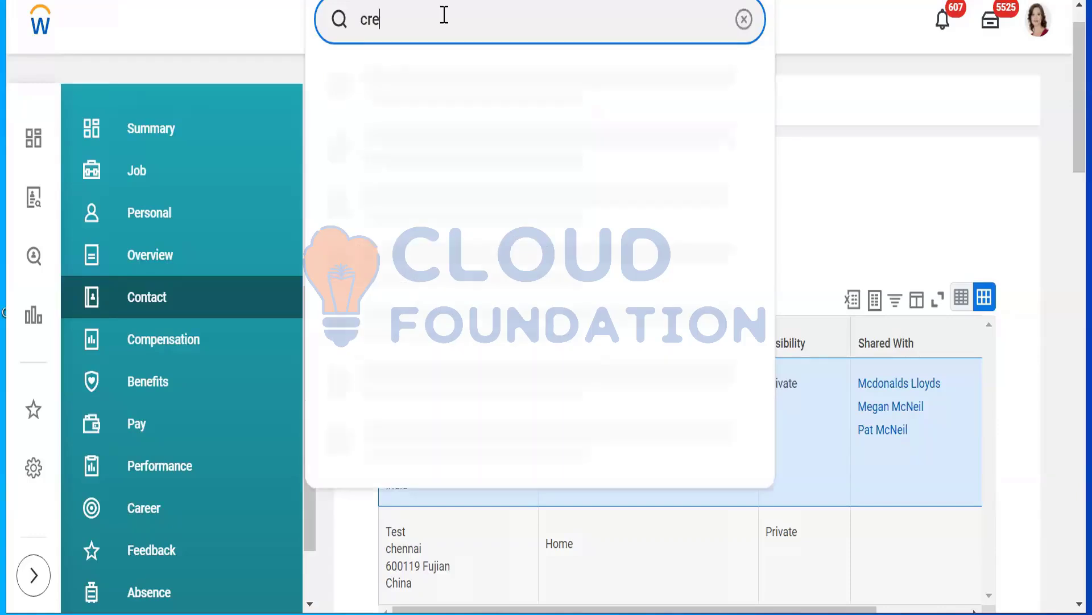
pyautogui.write('ate security ')
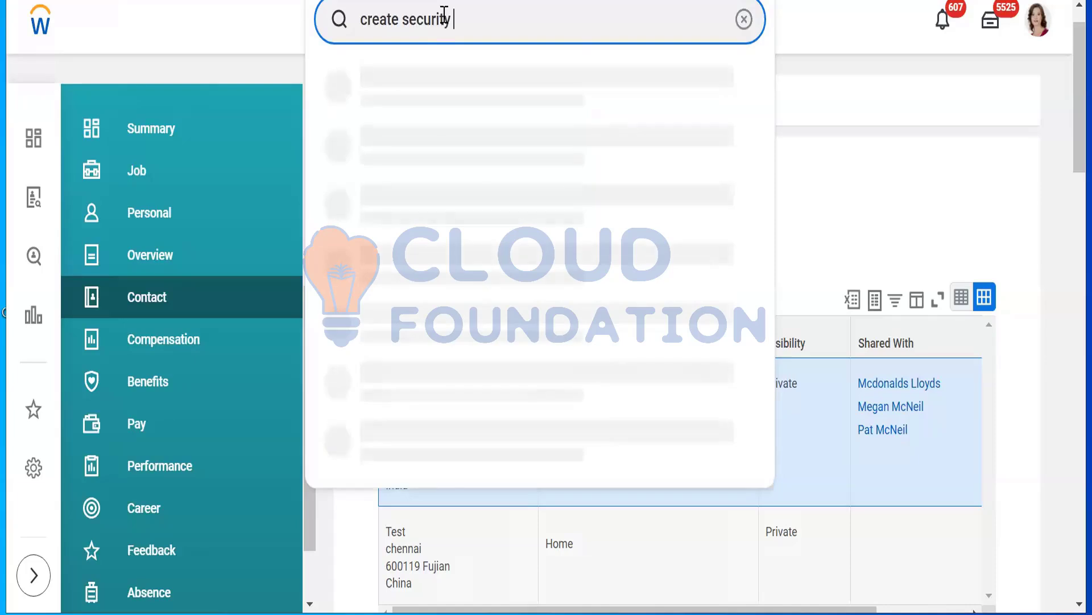
pyautogui.write('r')
pyautogui.press('BackSpace')
pyautogui.write('rule')
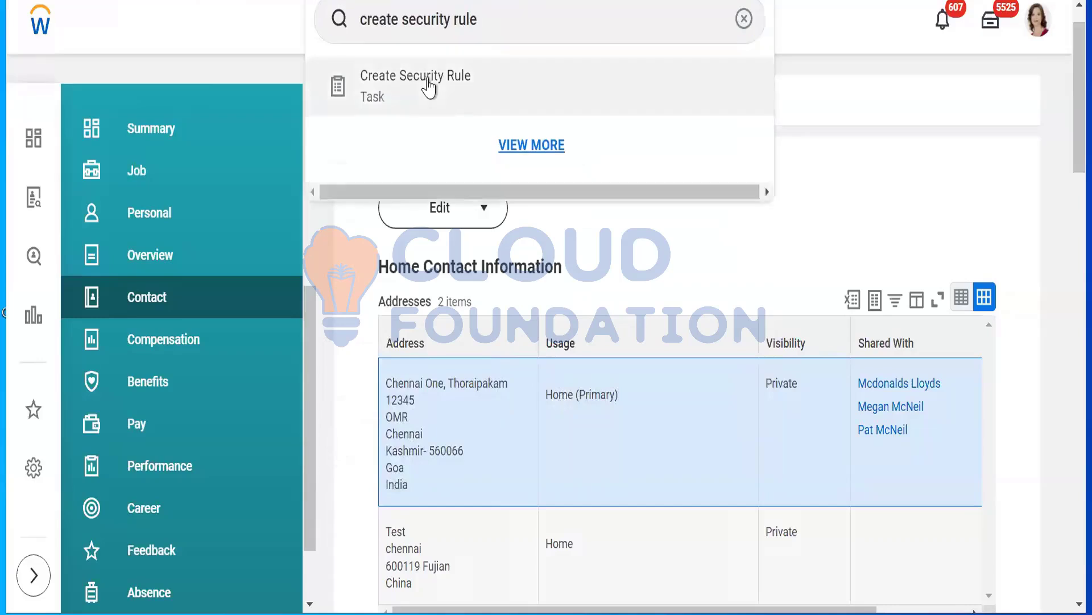
pyautogui.click(428, 84)
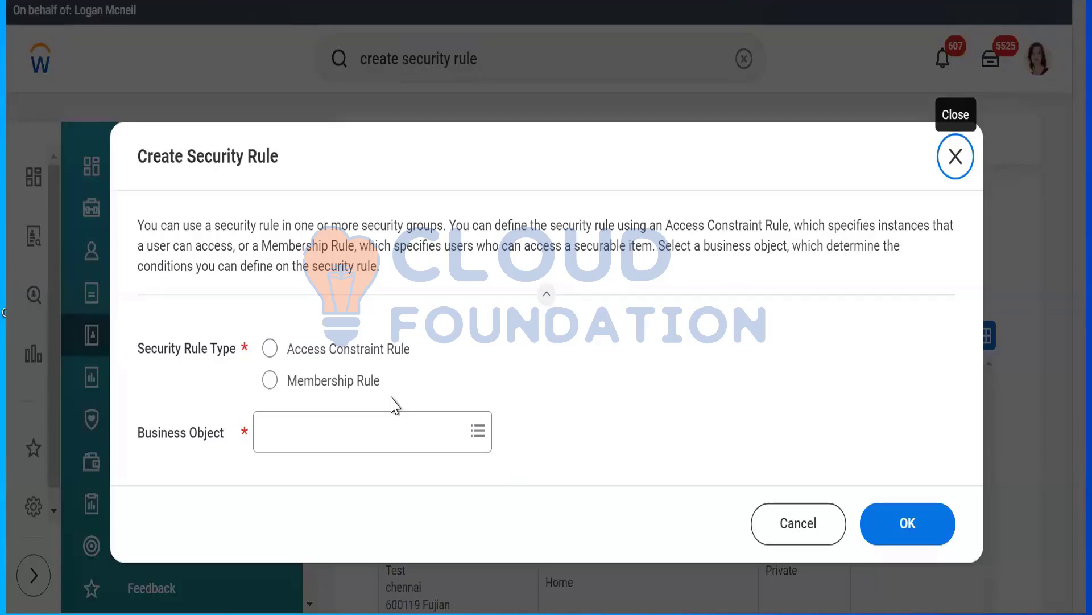
# Start a security rule of type Membership Rule with Worker as the business object
pyautogui.click(328, 390)
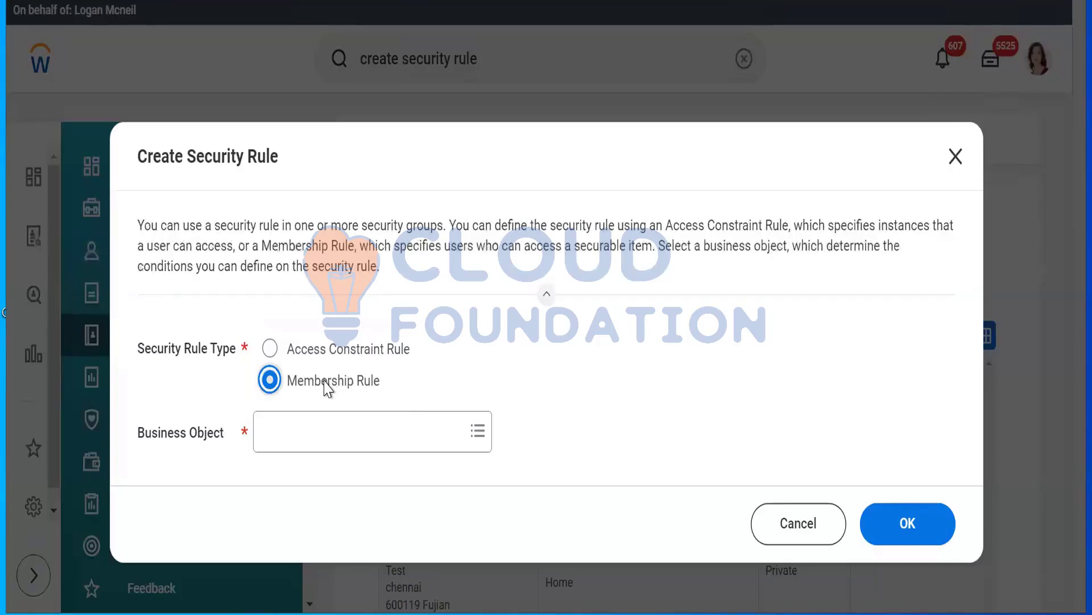
pyautogui.click(312, 428)
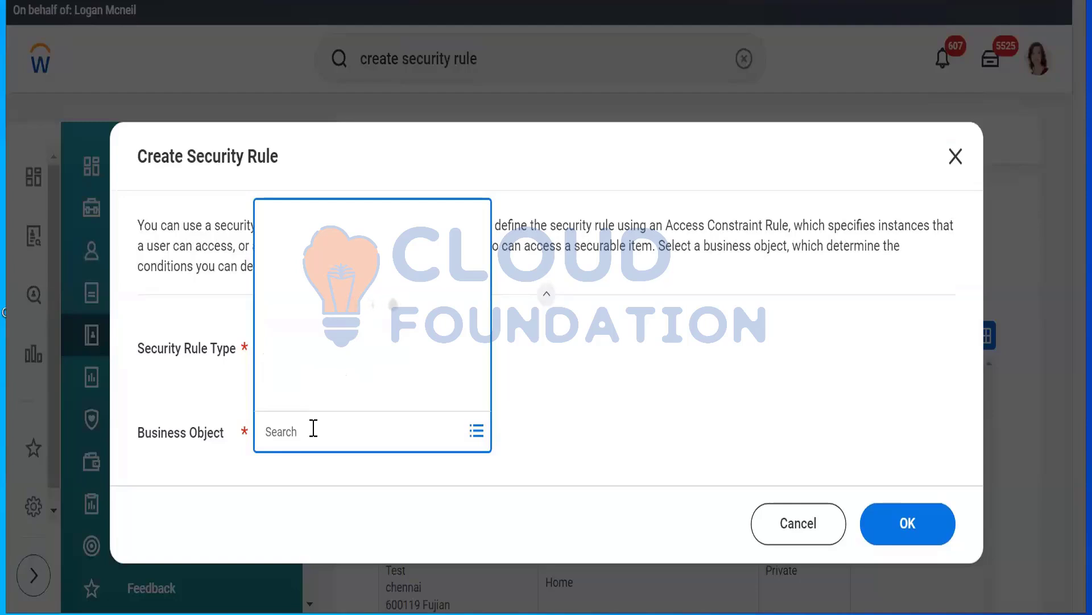
pyautogui.write('Worker')
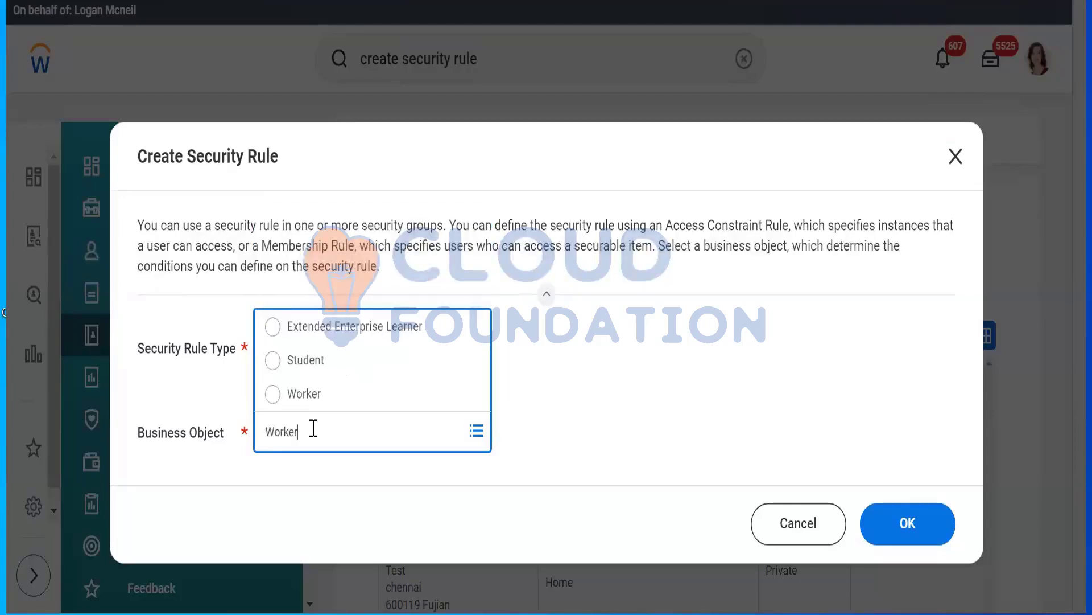
pyautogui.click(297, 394)
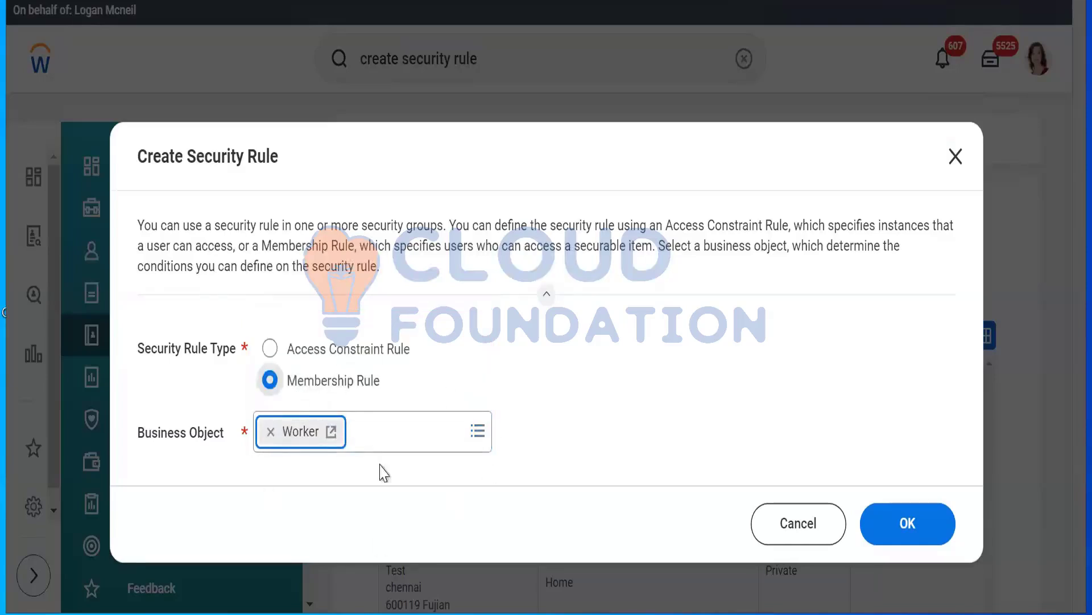
pyautogui.click(892, 540)
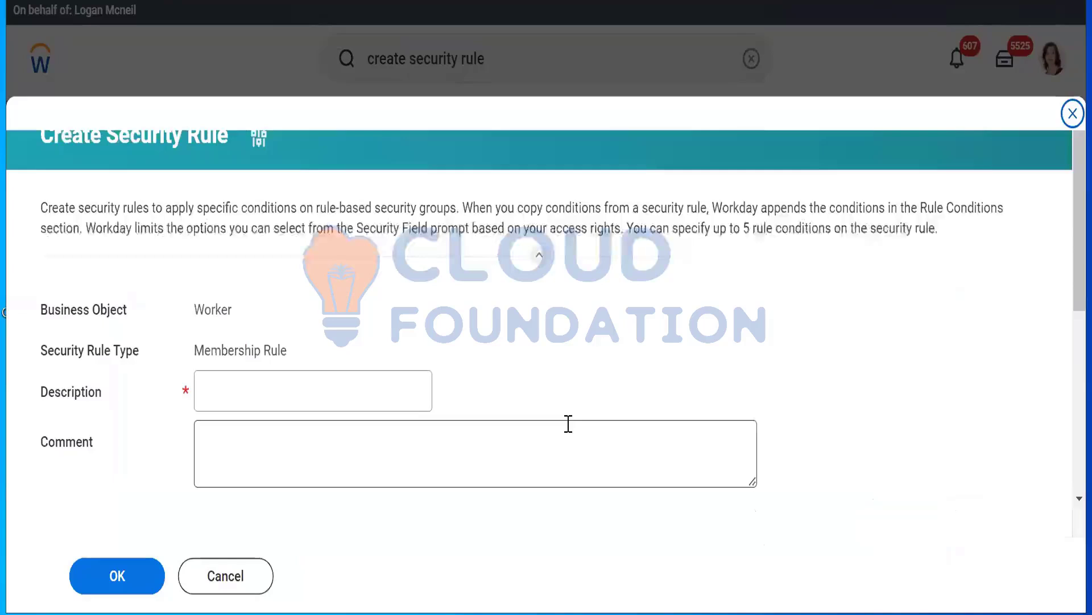
# Enter "US Employees Vaccination" as the security rule's description and try to submit the rule
pyautogui.click(309, 389)
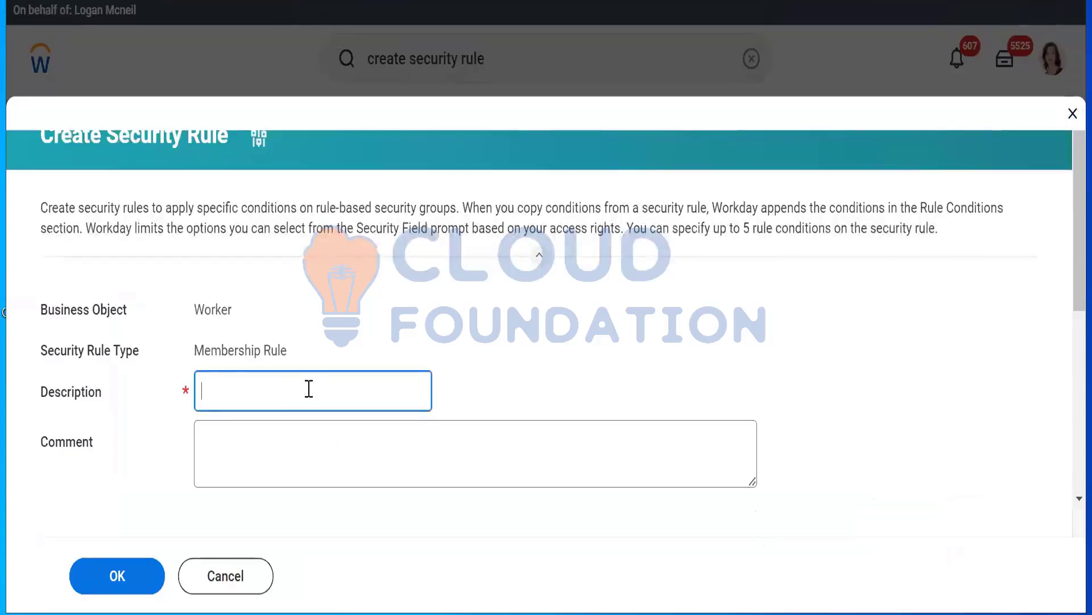
pyautogui.write('US ')
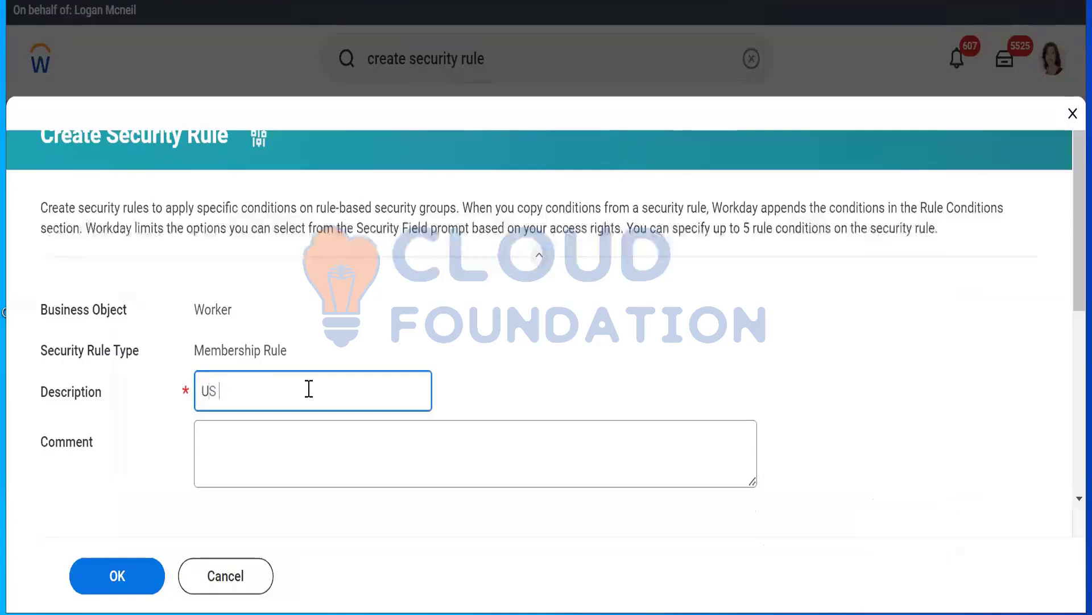
pyautogui.write('Employees')
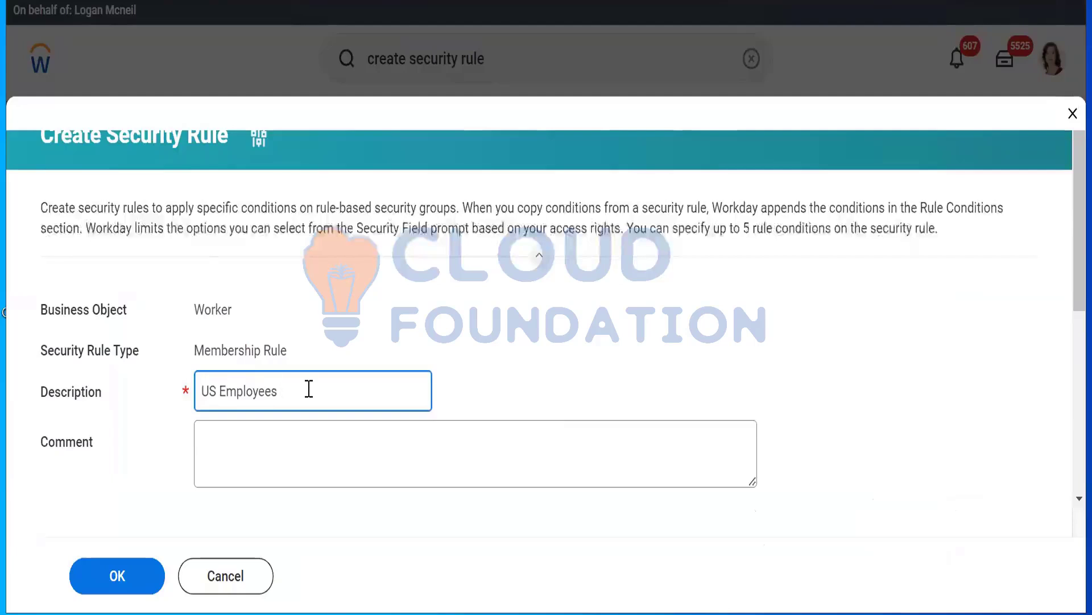
pyautogui.write('Vacc')
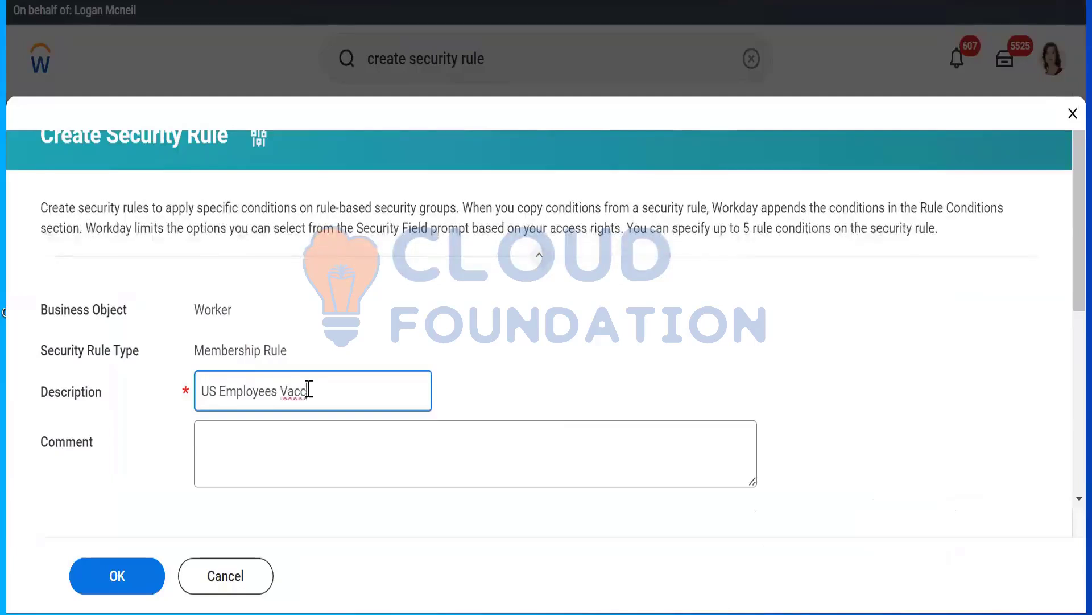
pyautogui.write('ination')
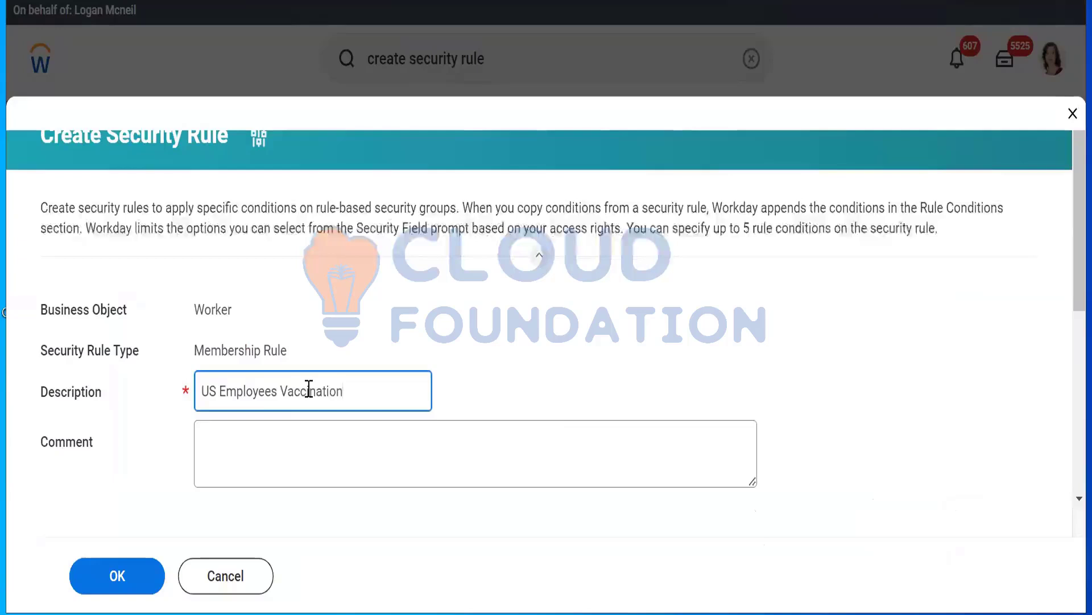
pyautogui.click(116, 589)
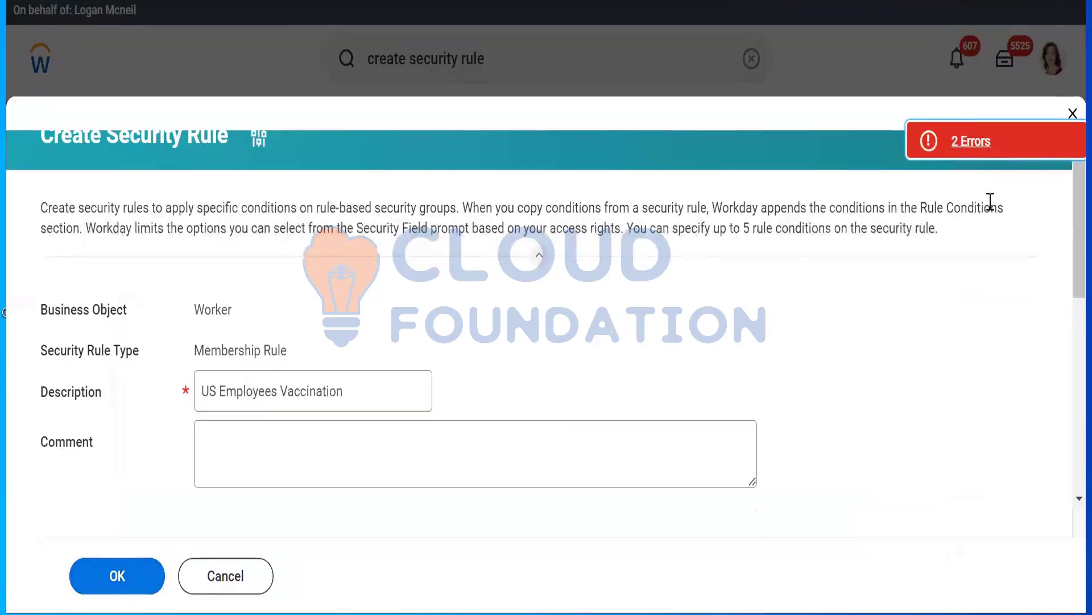
# Check the reported errors and set the rule condition's security field to Location Address - Country
pyautogui.click(971, 140)
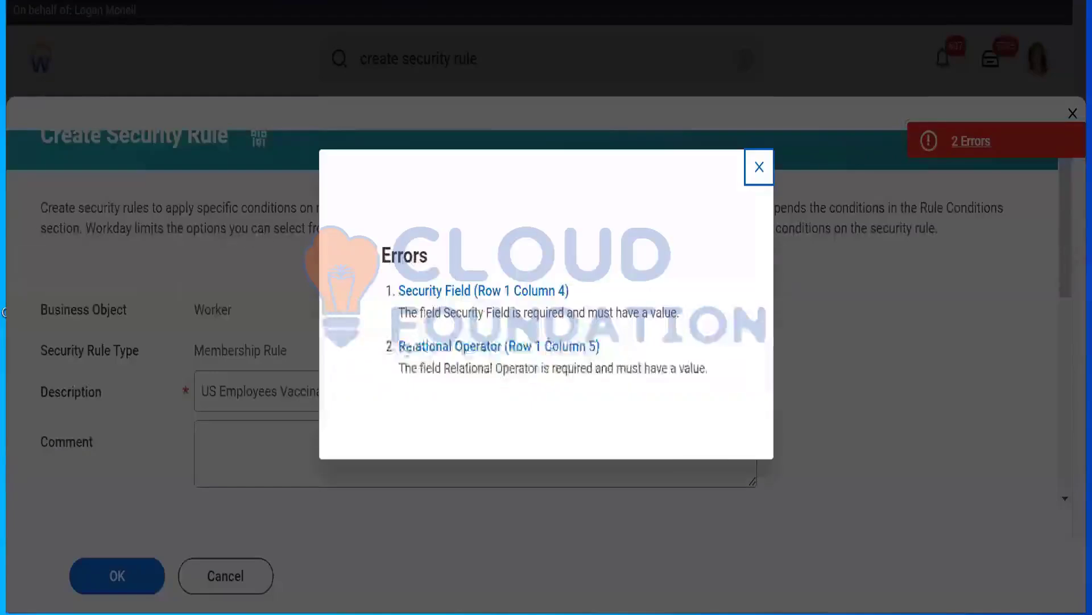
pyautogui.click(756, 177)
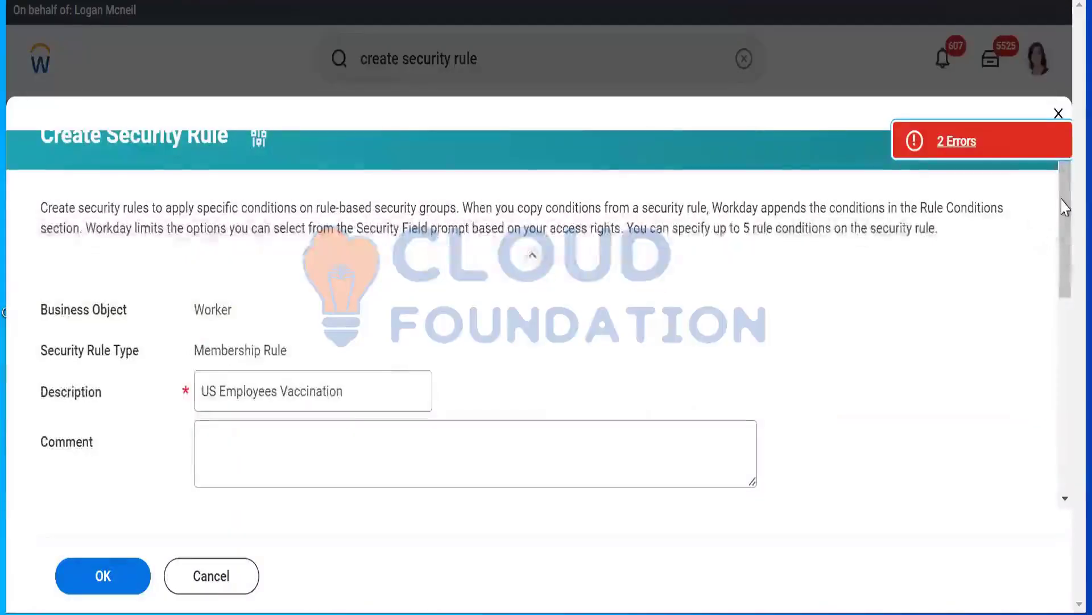
pyautogui.scroll(-5, 1062, 293)
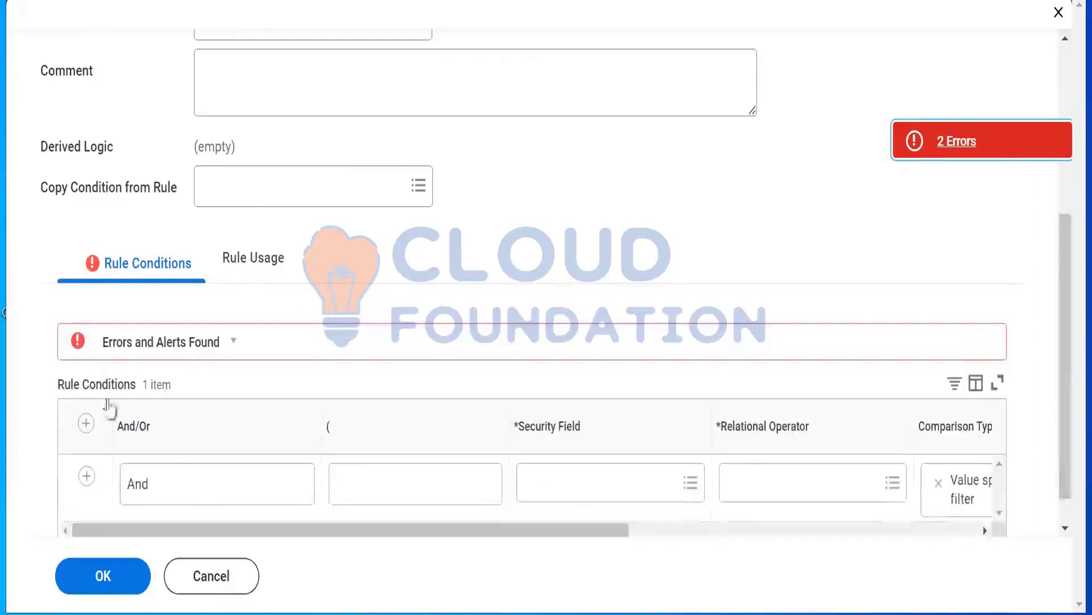
pyautogui.click(562, 485)
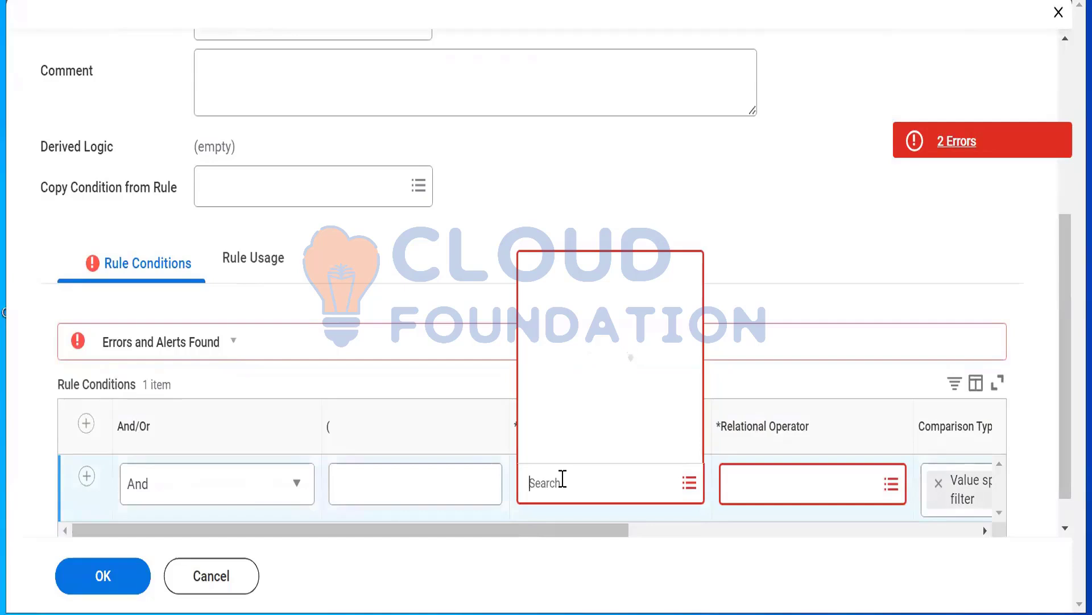
pyautogui.write('Loat')
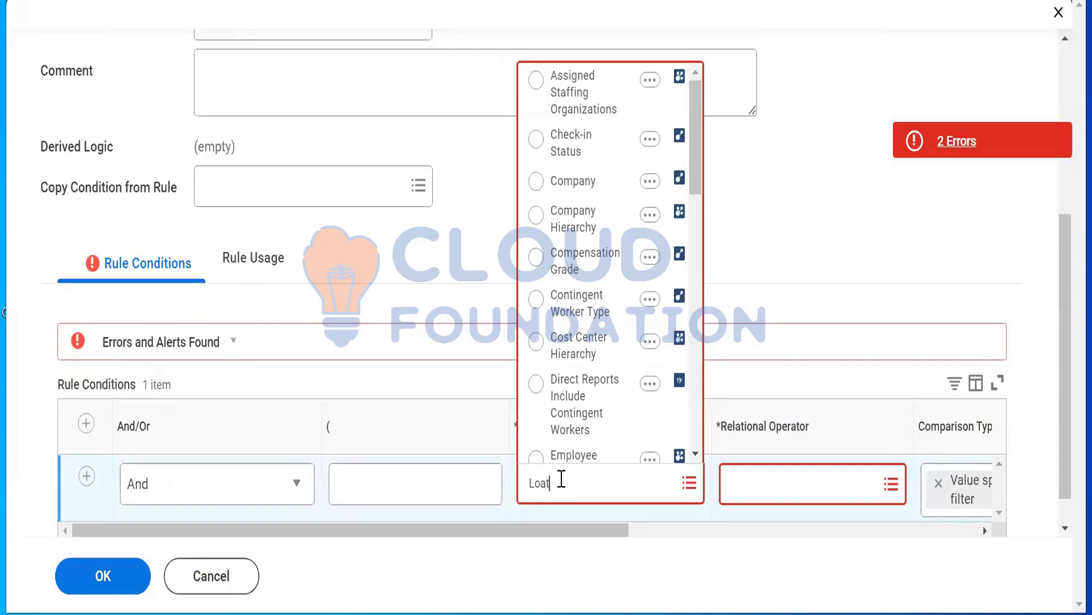
pyautogui.press('BackSpace')
pyautogui.press('BackSpace')
pyautogui.write('cation address')
pyautogui.write('country')
pyautogui.press('Return')
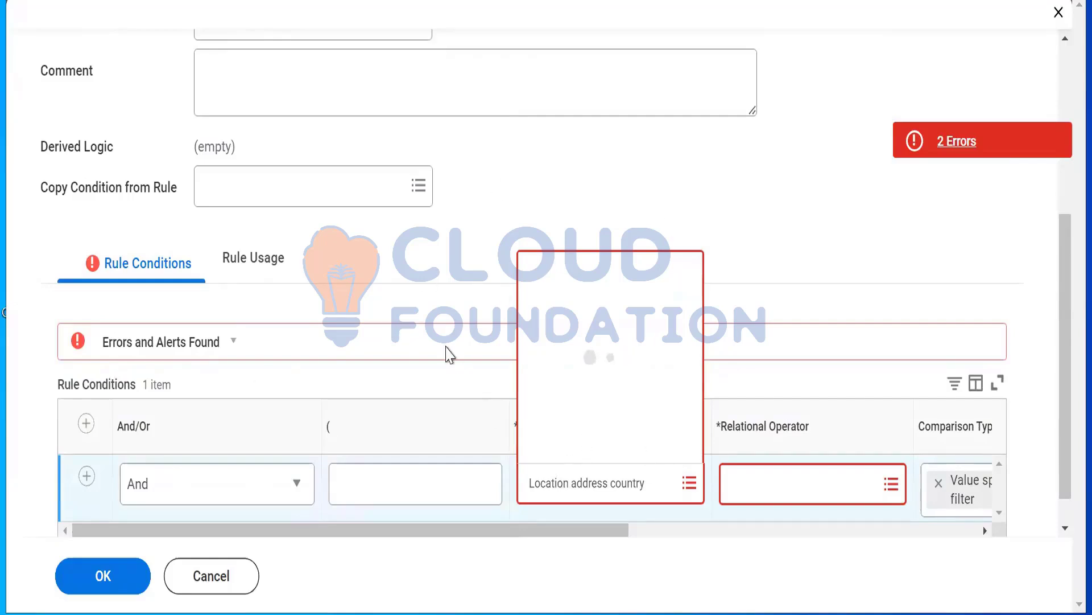
# Set the condition's relational operator to "in the selection list"
pyautogui.click(768, 486)
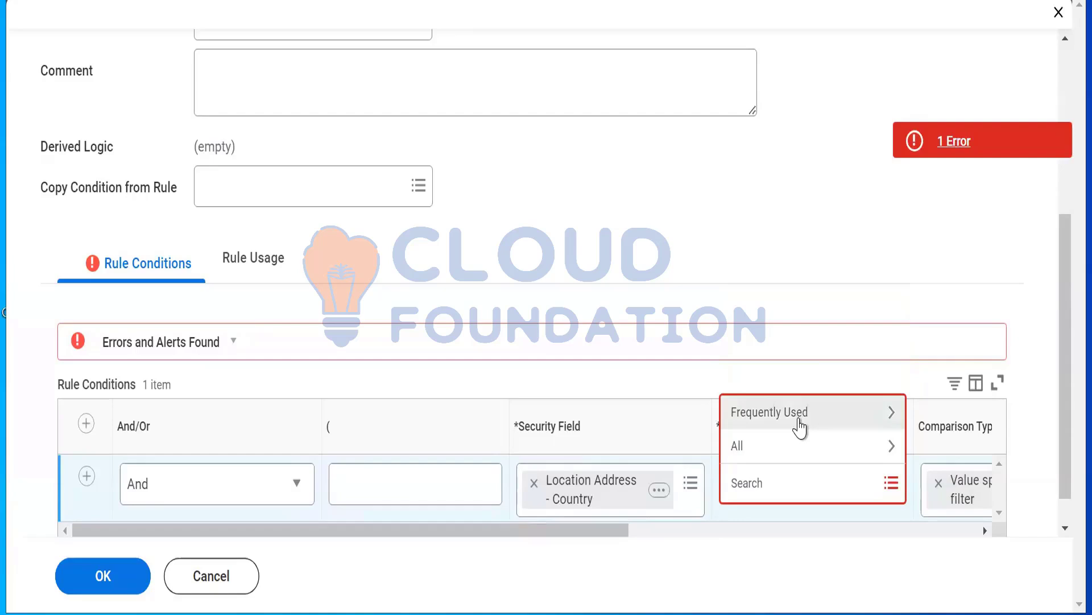
pyautogui.click(800, 426)
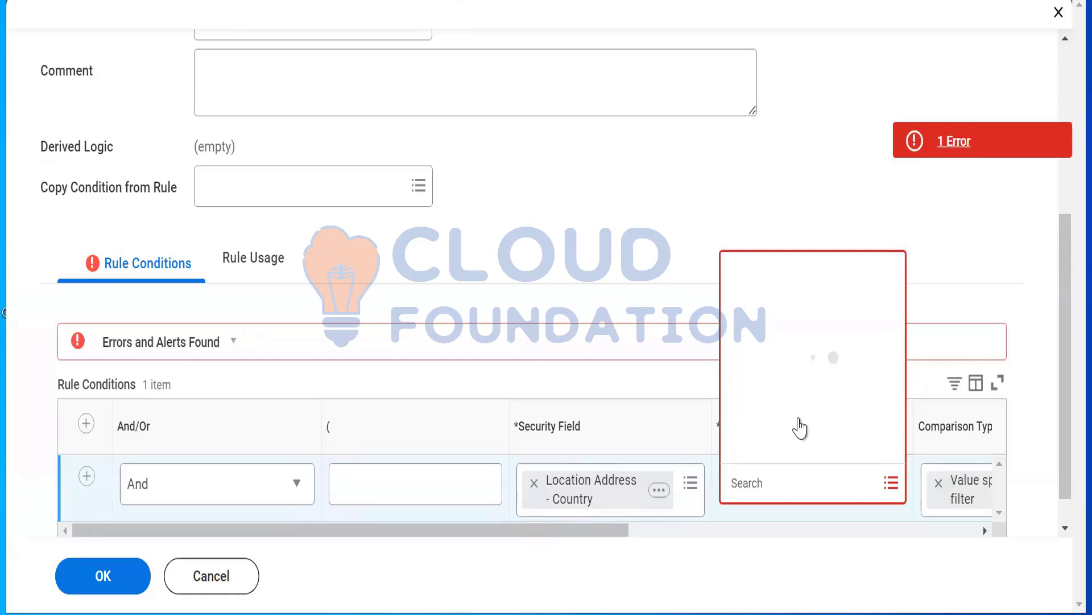
pyautogui.click(809, 345)
# Set the condition's comparison value to United States of America and submit the security rule
pyautogui.moveTo(558, 499); pyautogui.dragTo(837, 499)
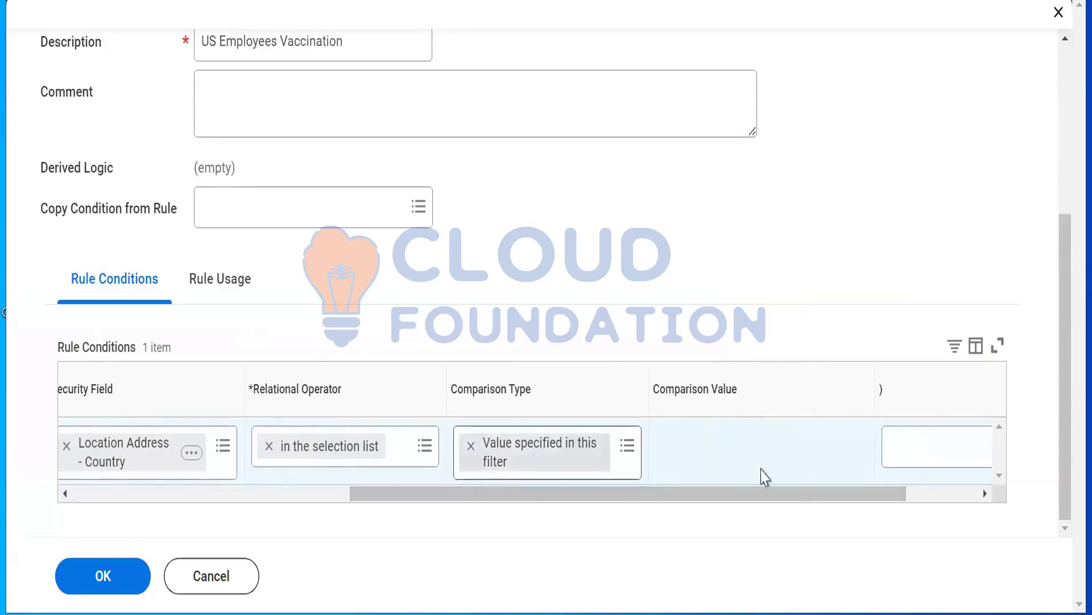
pyautogui.click(723, 463)
pyautogui.click(722, 446)
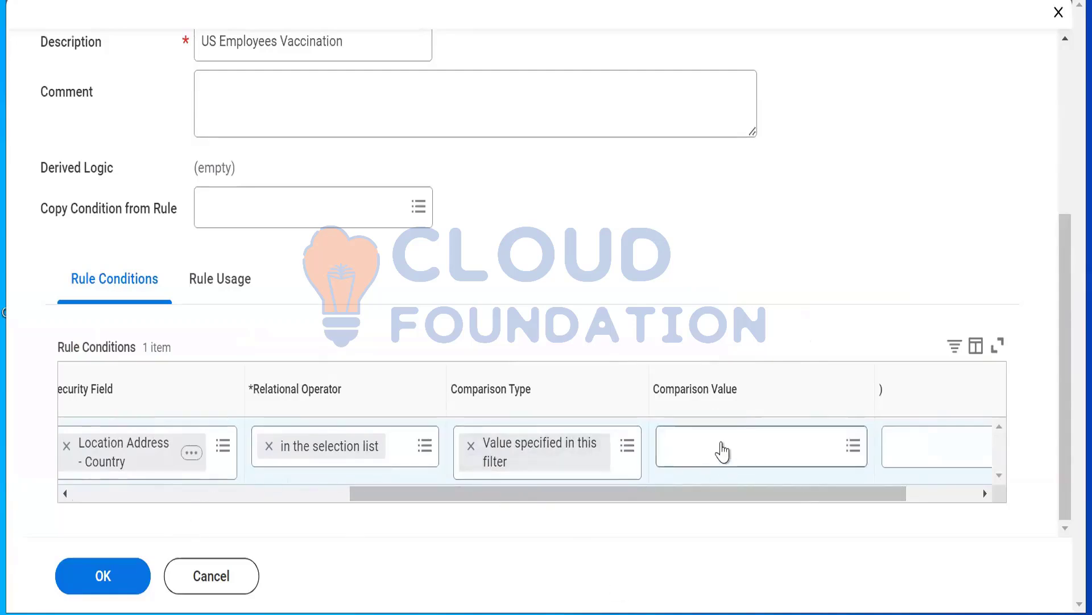
pyautogui.write('U')
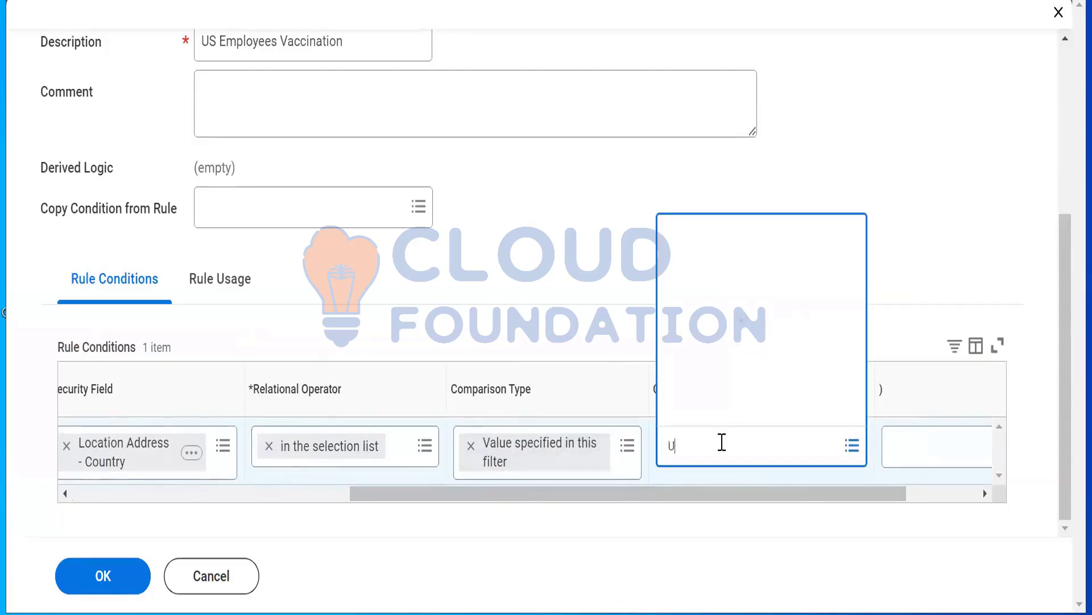
pyautogui.write('nited states')
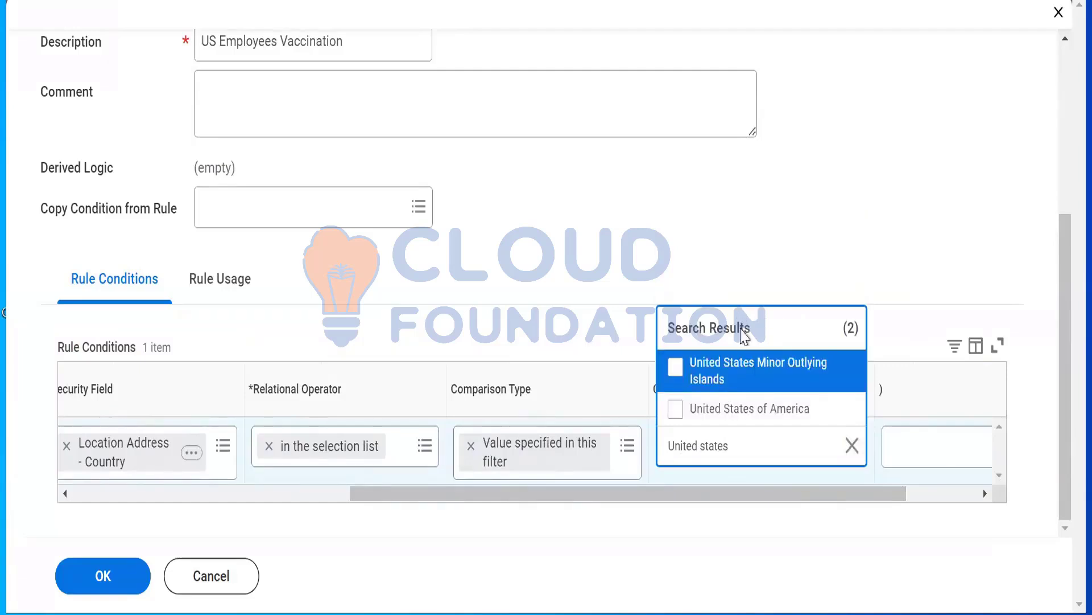
pyautogui.click(761, 408)
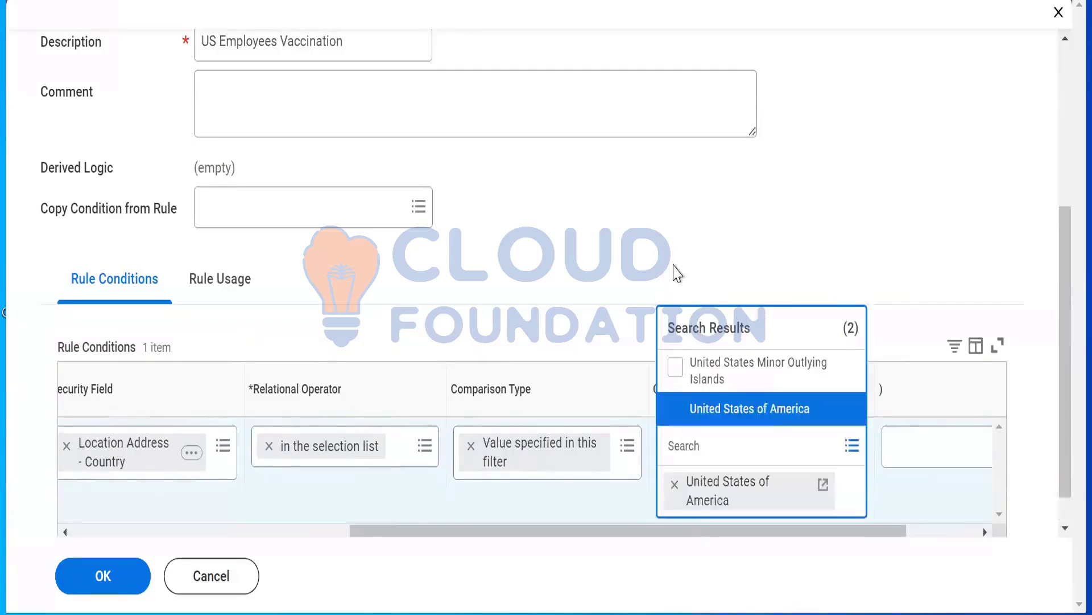
pyautogui.click(674, 264)
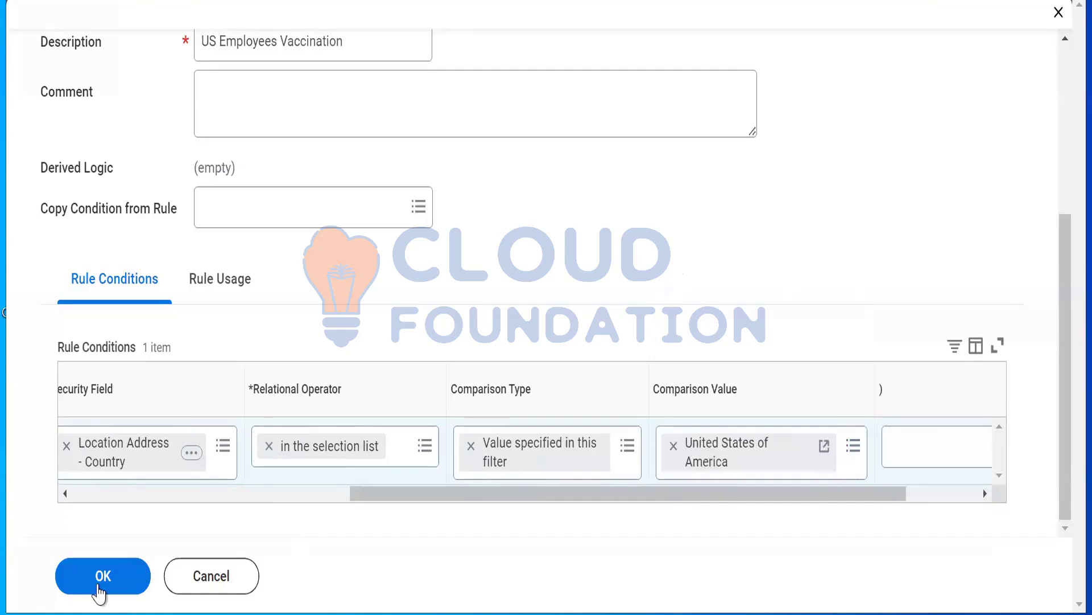
pyautogui.click(97, 586)
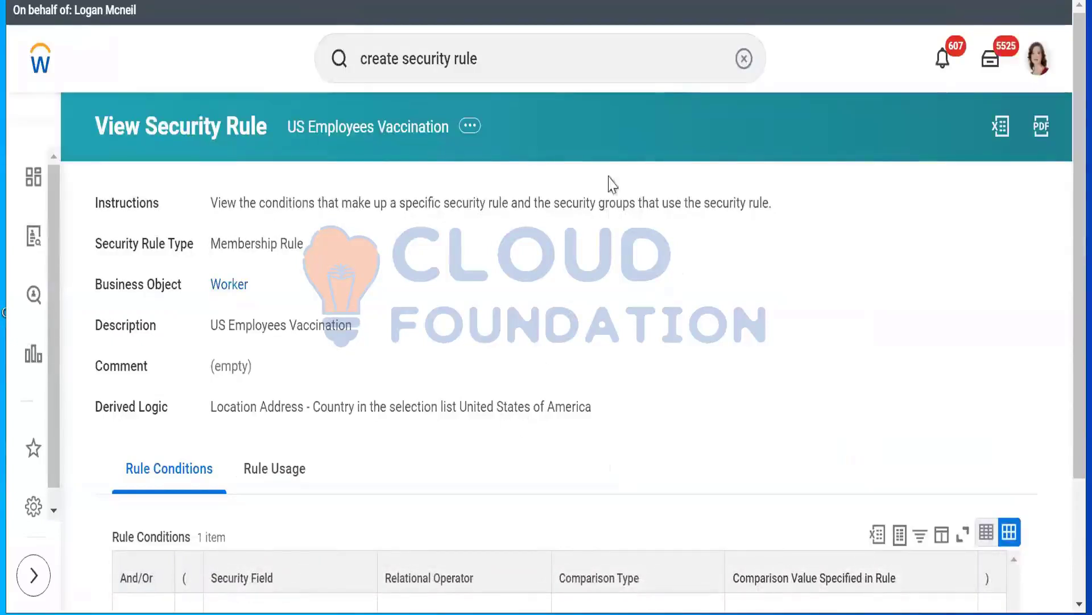
# Duplicate the browser tab and review the conditions of the US Employees Vaccination security rule
pyautogui.rightClick(367, 0)
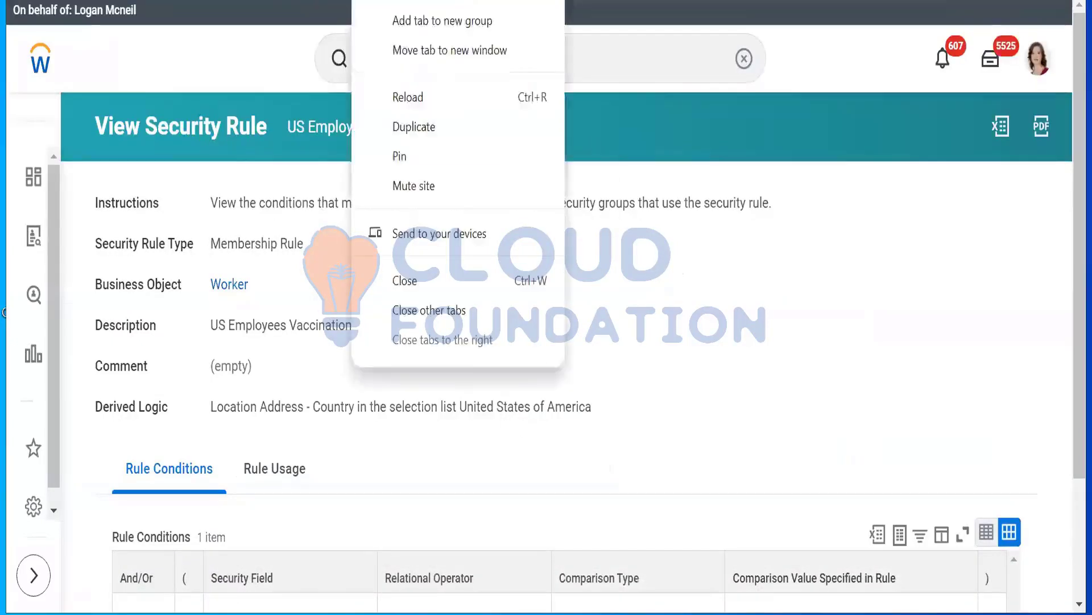
pyautogui.click(422, 127)
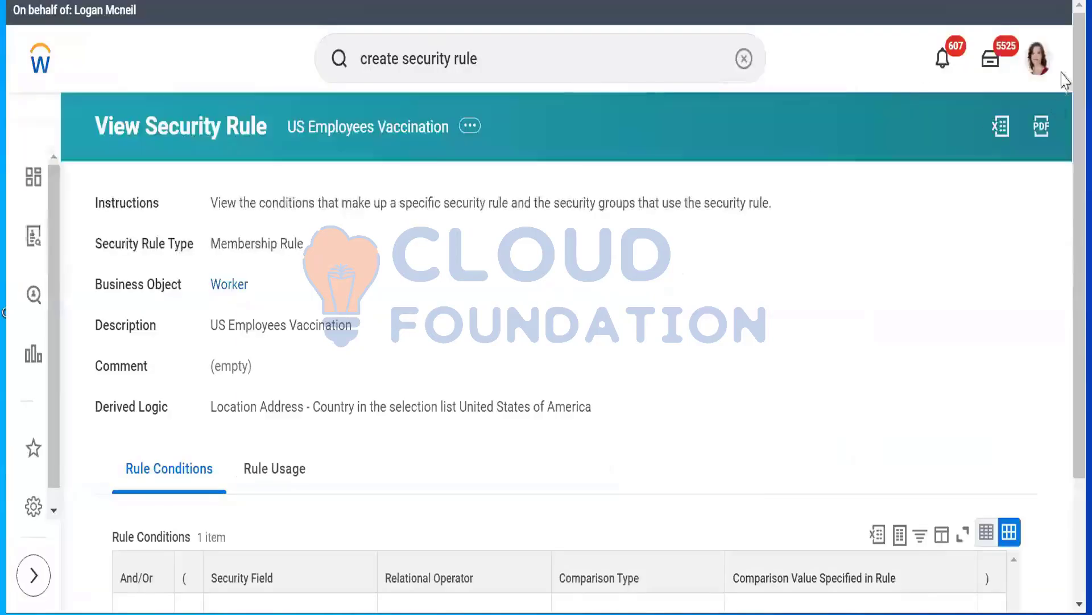
pyautogui.scroll(-3, 1064, 168)
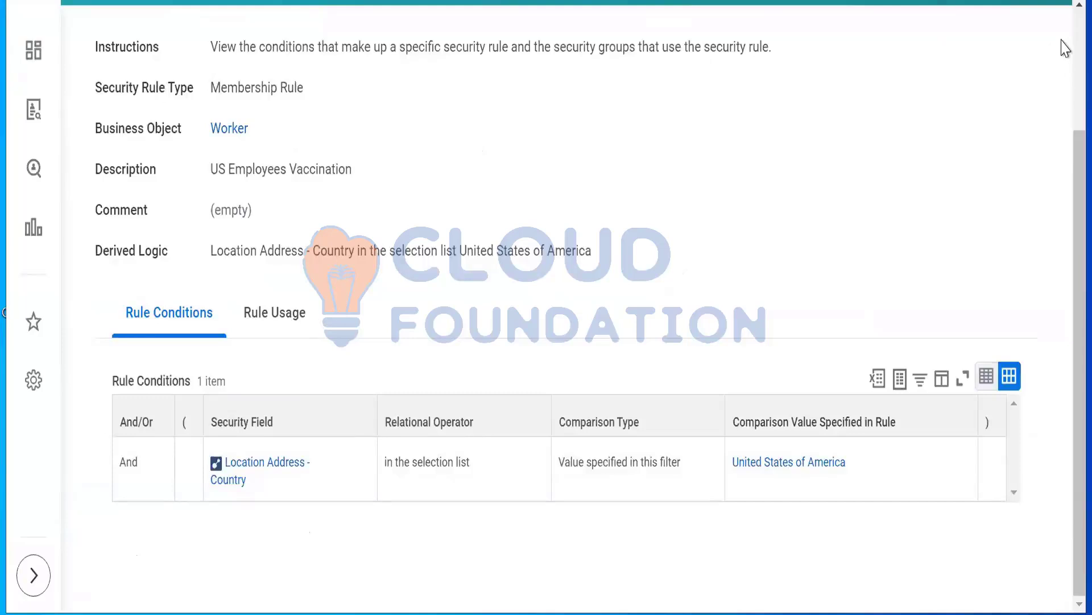
pyautogui.scroll(3, 1058, 52)
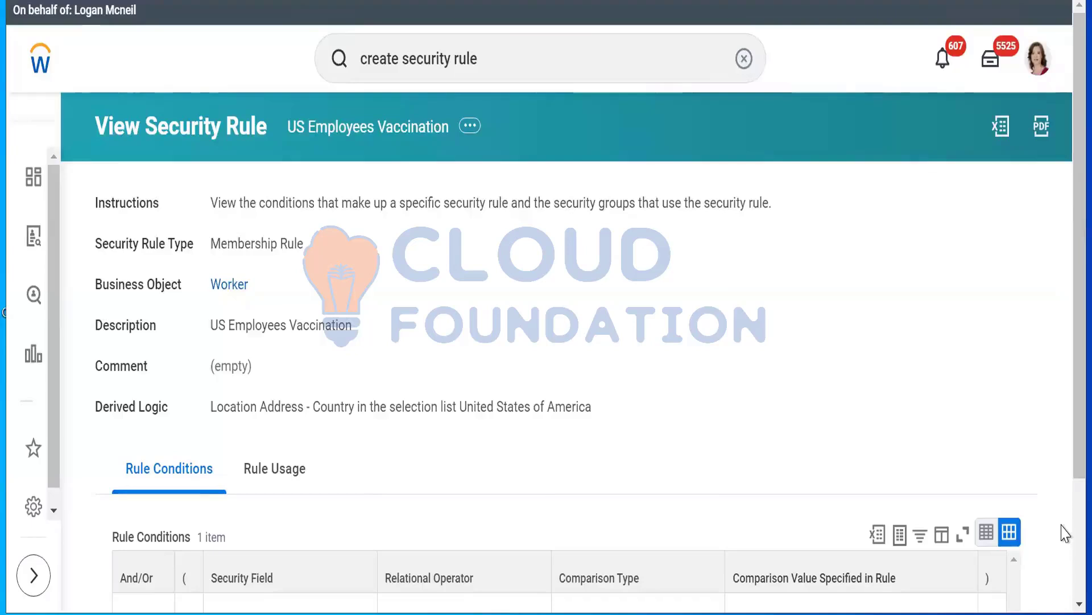
pyautogui.scroll(-3, 1065, 535)
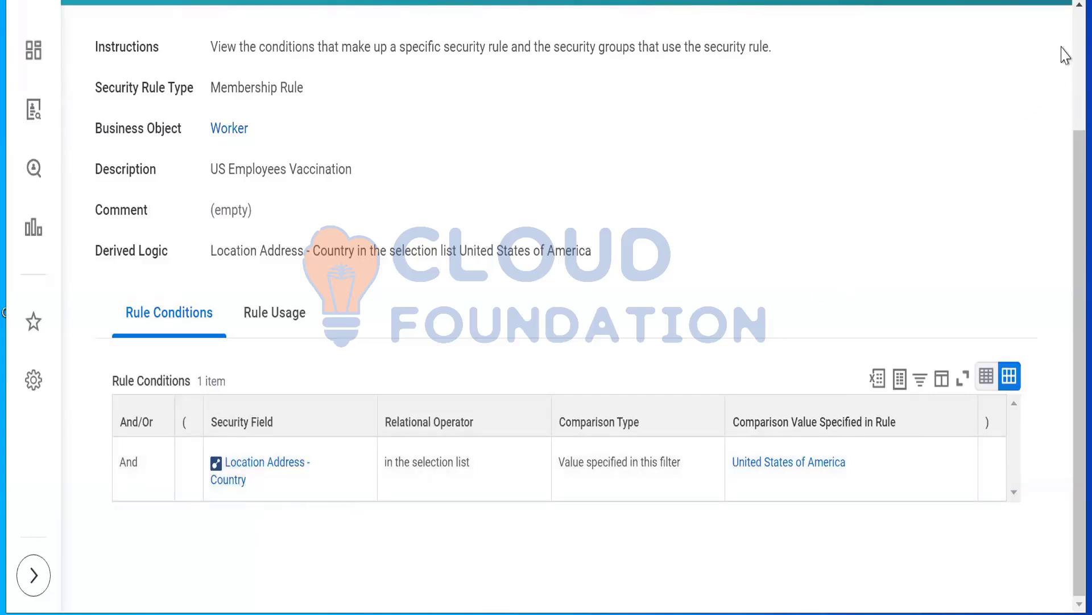
pyautogui.click(1079, 52)
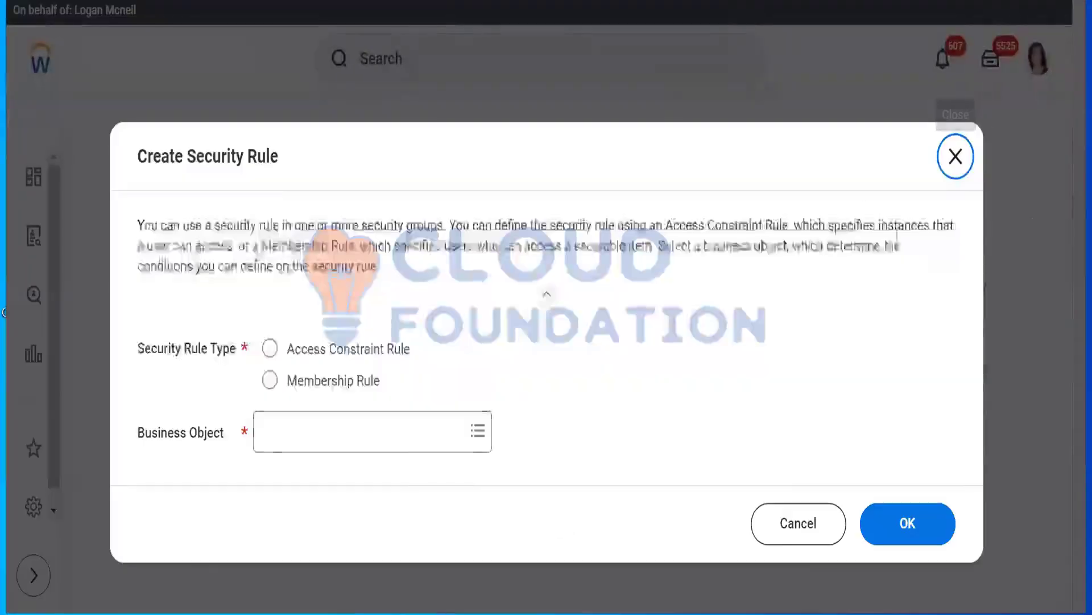
# Dismiss the Create Security Rule dialog, then search for "create sec group" and open the Create Security Group task
pyautogui.click(955, 165)
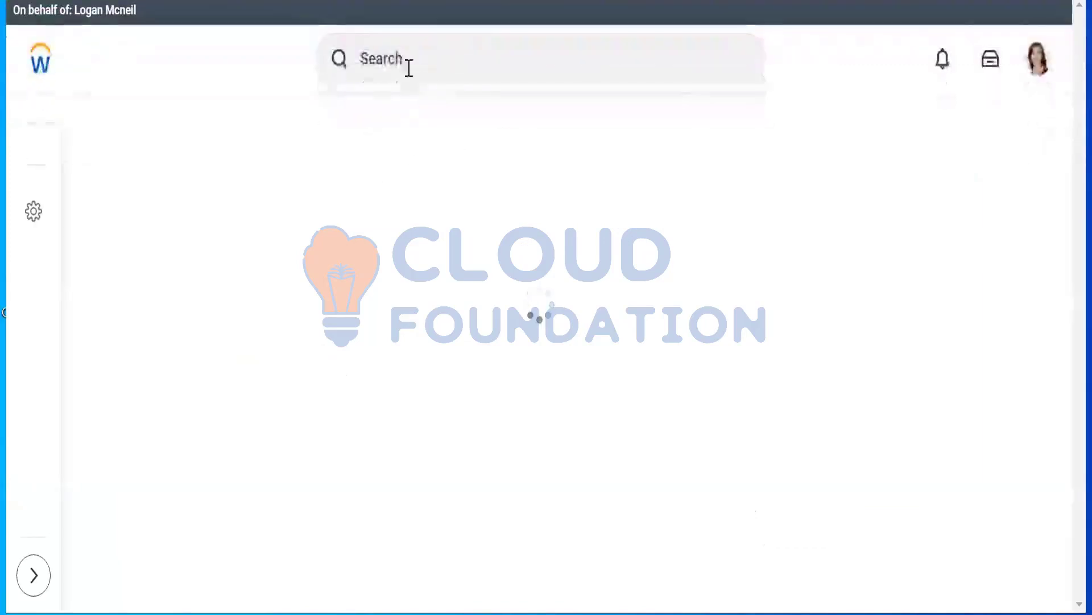
pyautogui.click(409, 68)
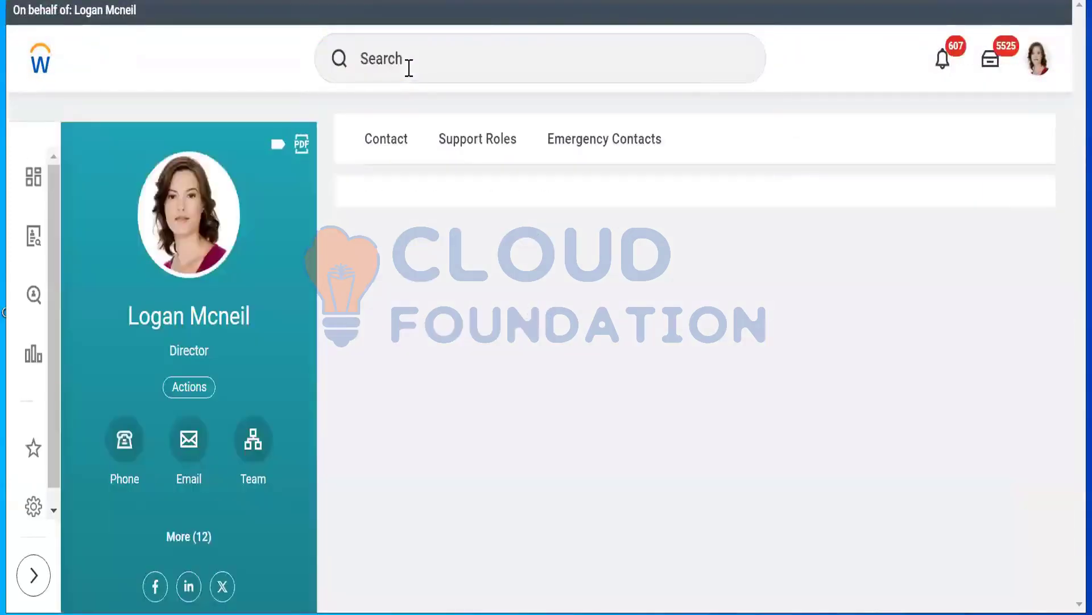
pyautogui.click(410, 67)
pyautogui.write('c')
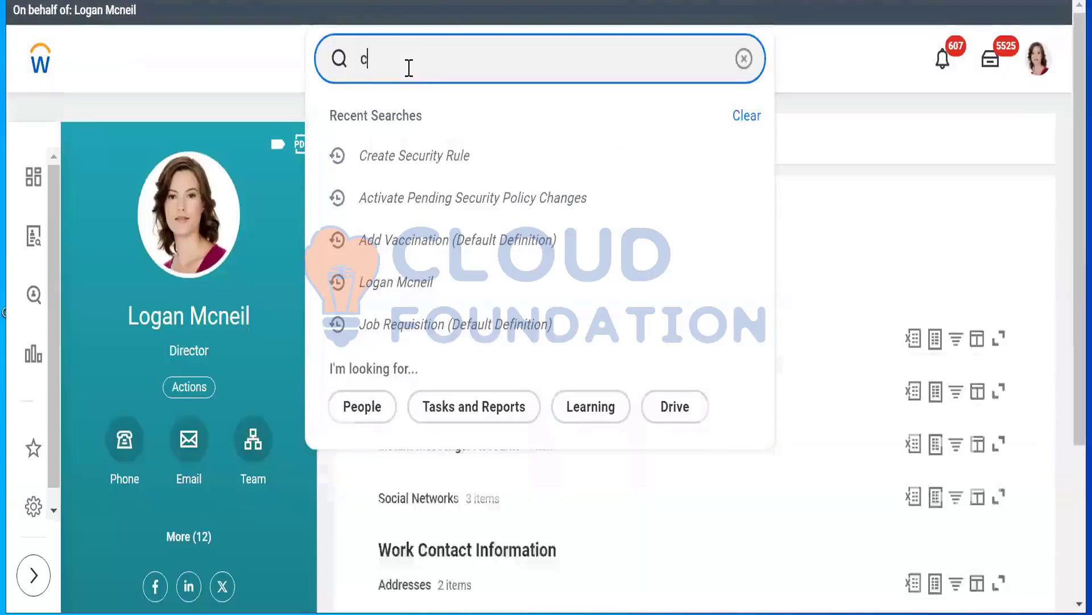
pyautogui.write('reate sec group')
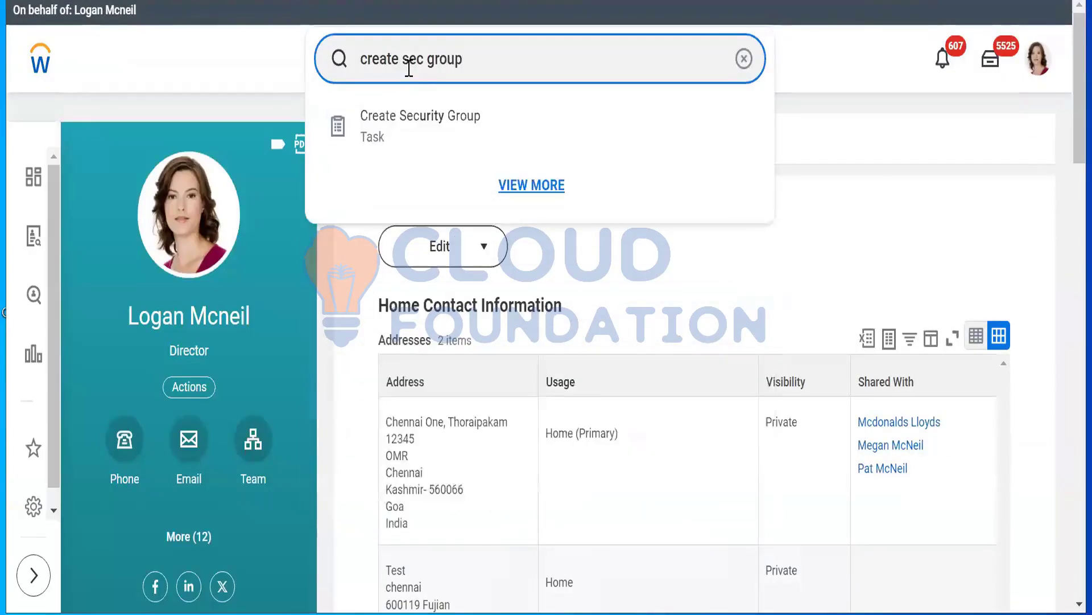
pyautogui.click(439, 137)
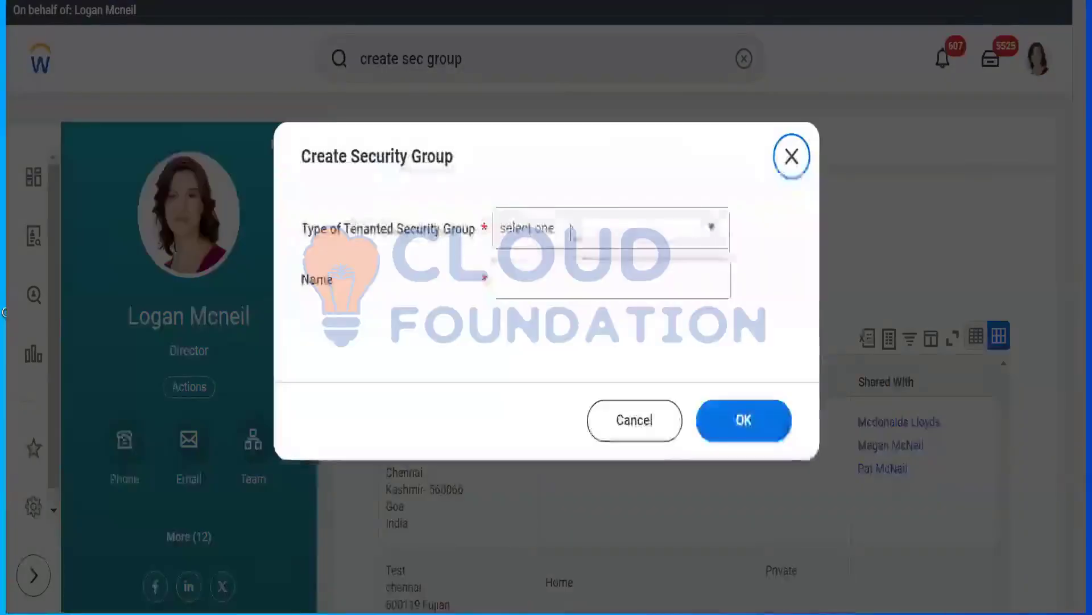
# Create a tenanted security group of type Rule-Based Security Group named "All US Employees for vaccination"
pyautogui.click(569, 235)
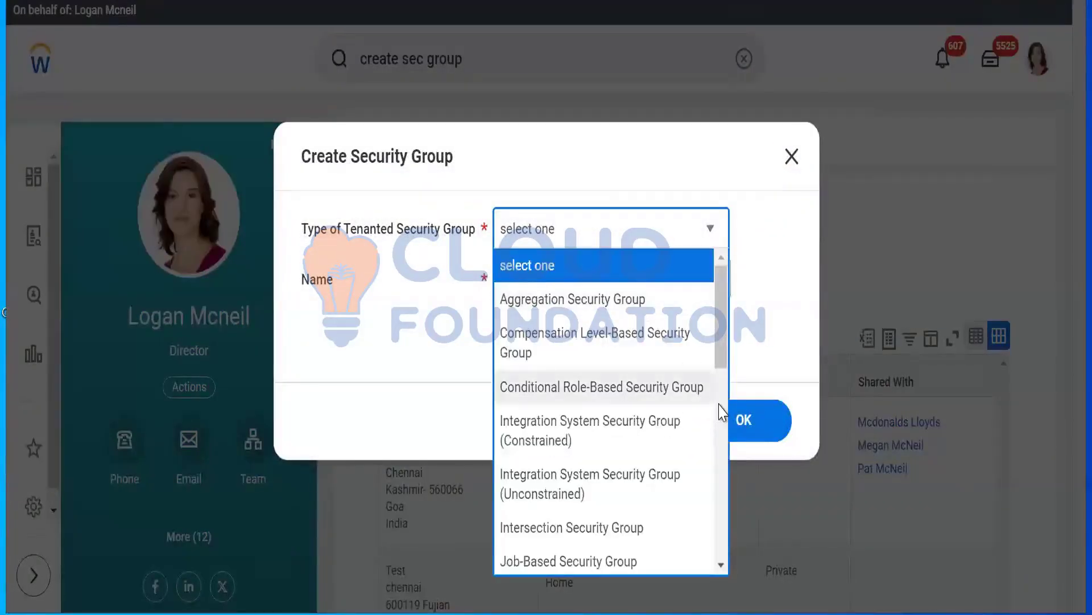
pyautogui.click(721, 410)
pyautogui.moveTo(722, 410); pyautogui.dragTo(722, 455)
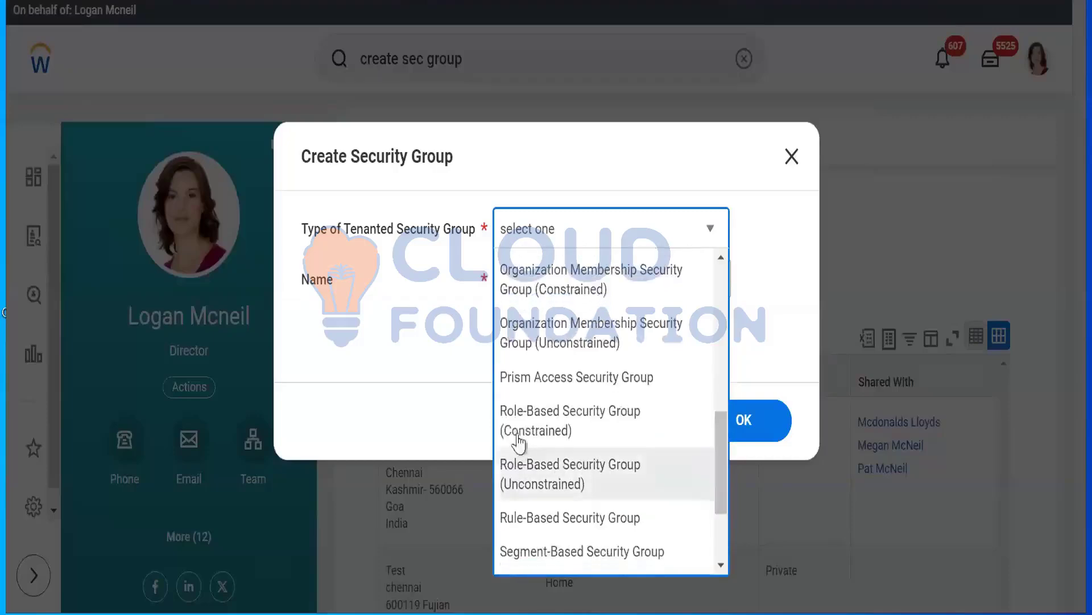
pyautogui.click(549, 518)
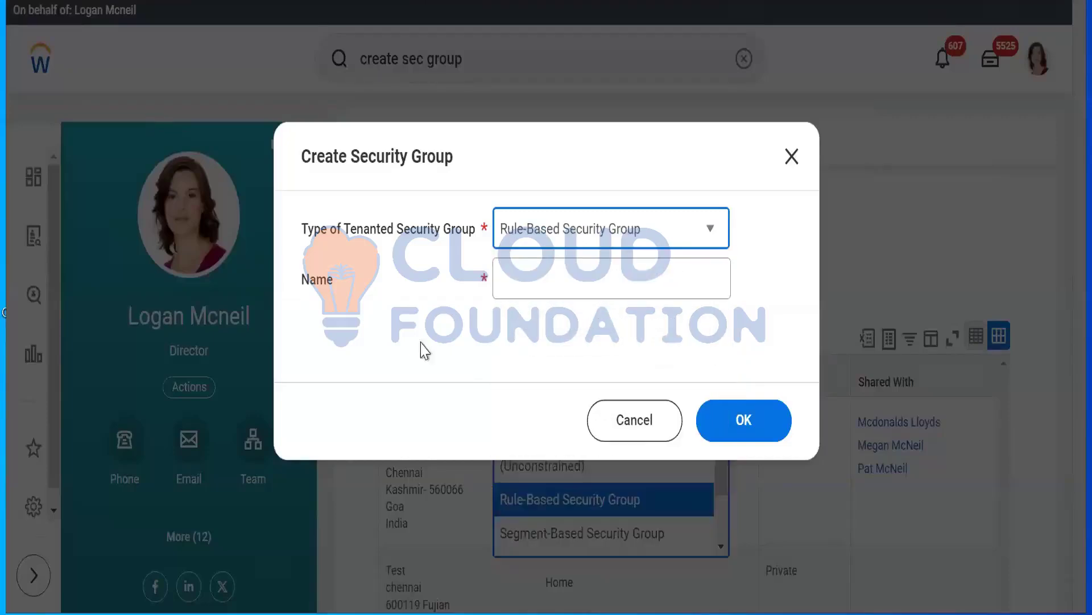
pyautogui.click(559, 274)
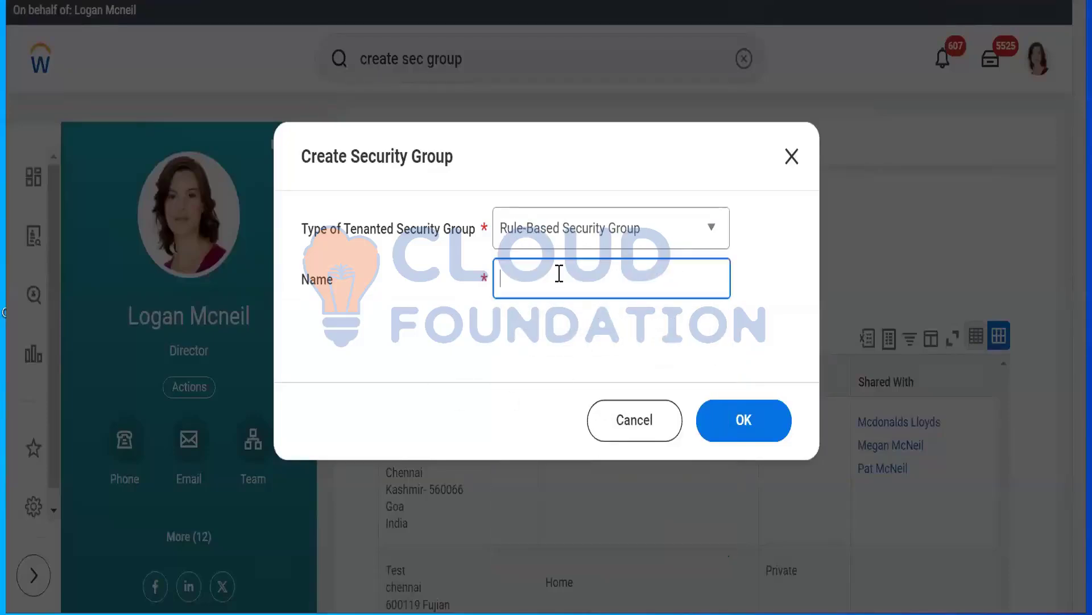
pyautogui.write('All US Employees for vaccina')
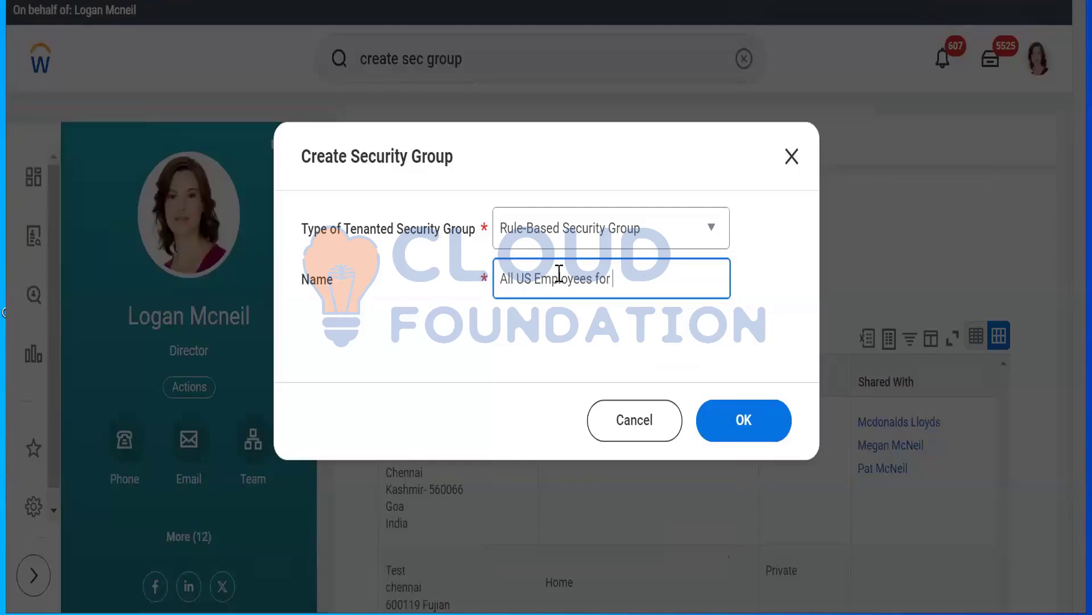
pyautogui.write('tion')
pyautogui.click(764, 435)
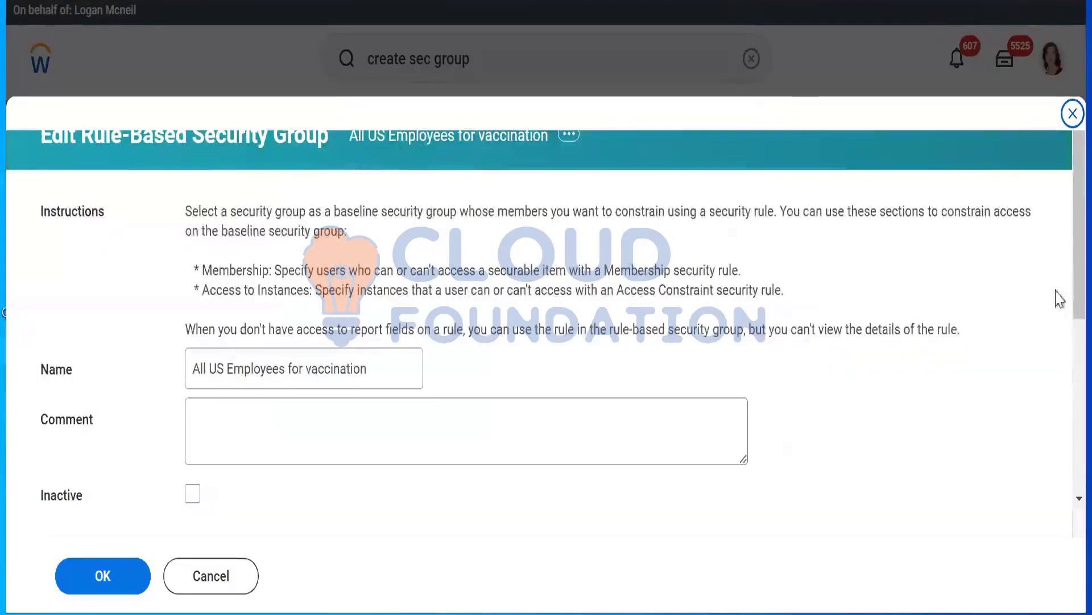
# Set the rule-based group's baseline security group to Employee As Self
pyautogui.scroll(-5, 1065, 341)
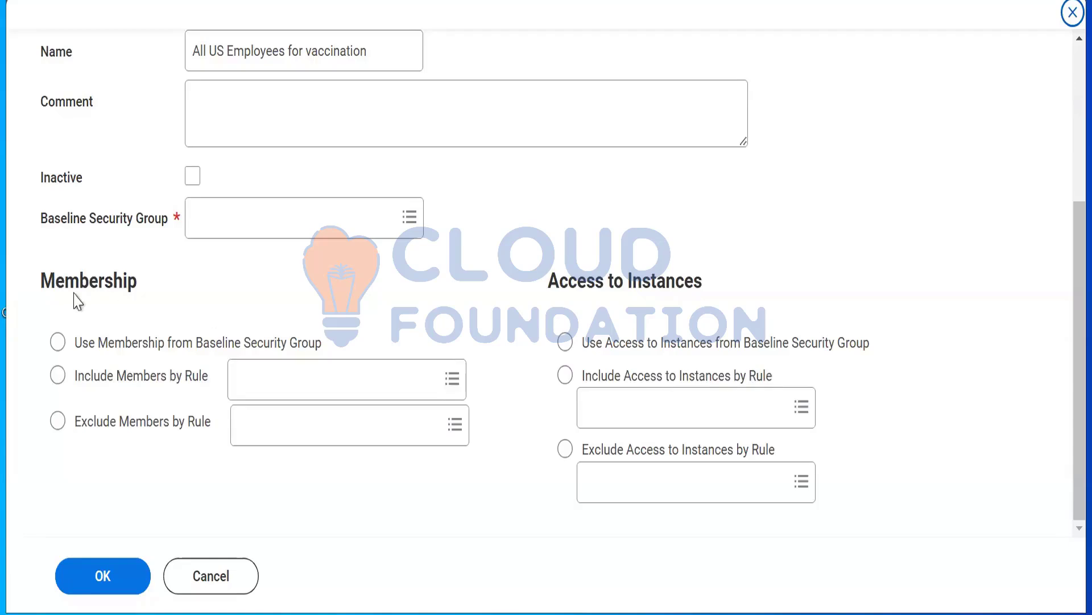
pyautogui.click(266, 222)
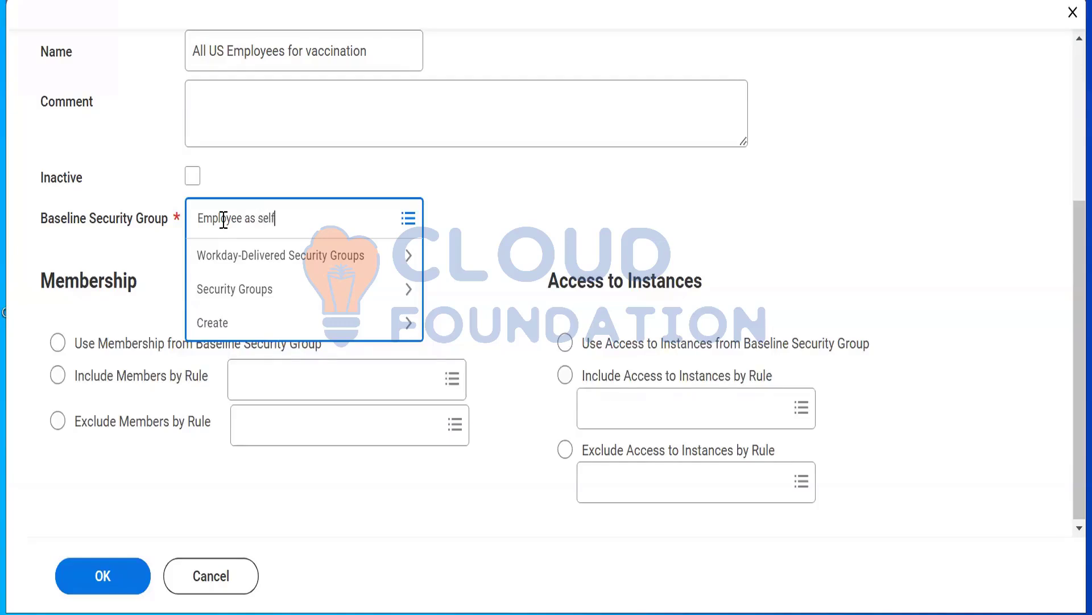
pyautogui.press('Return')
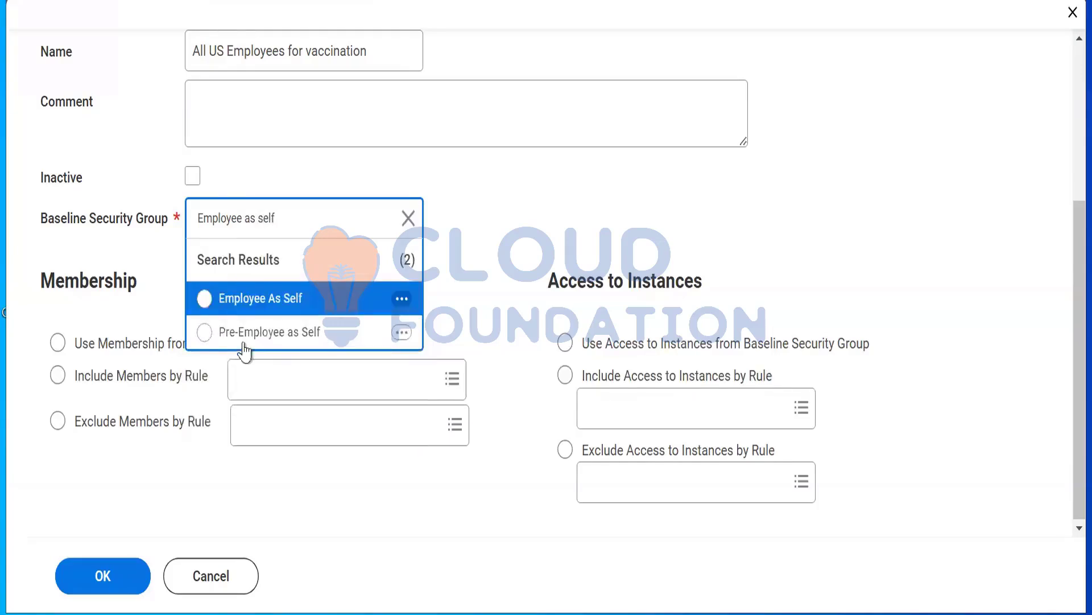
pyautogui.click(280, 307)
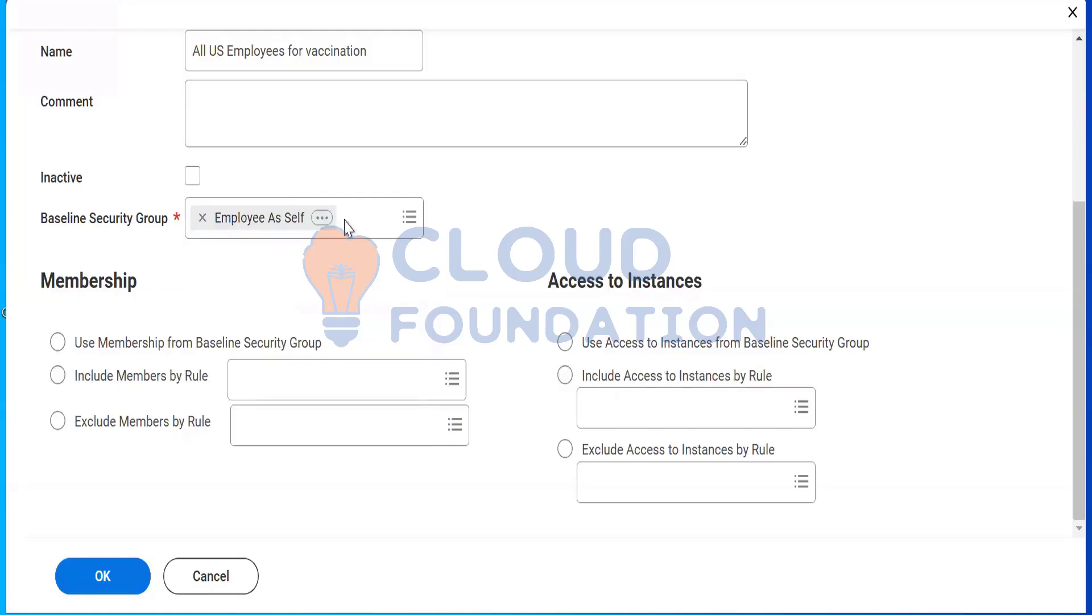
# Set the group's membership to include members by rule, using the rule name US Employees Vaccination copied from its rule page
pyautogui.click(123, 377)
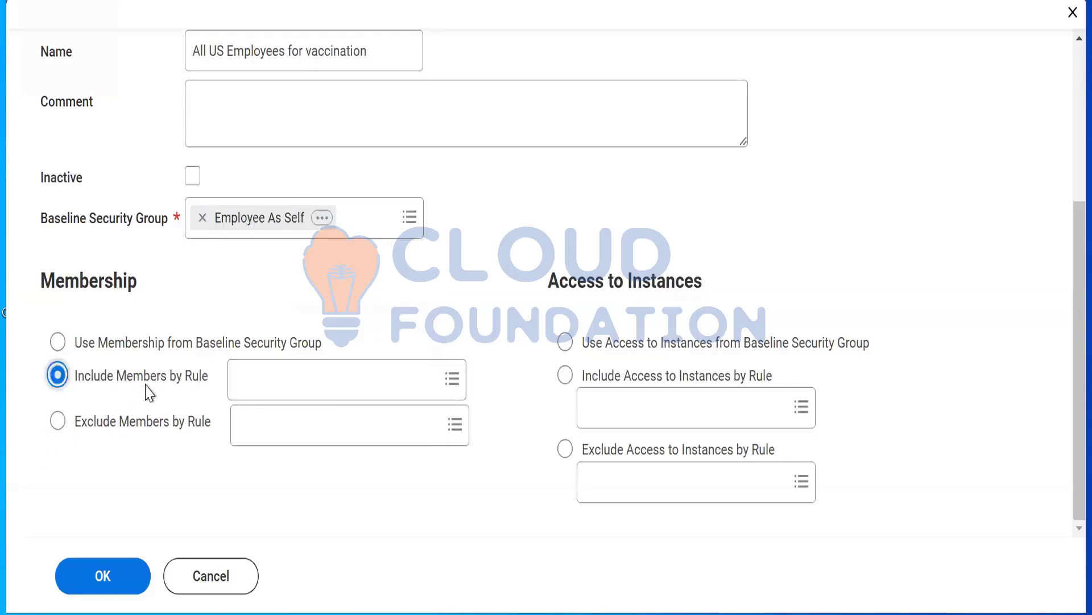
pyautogui.click(283, 371)
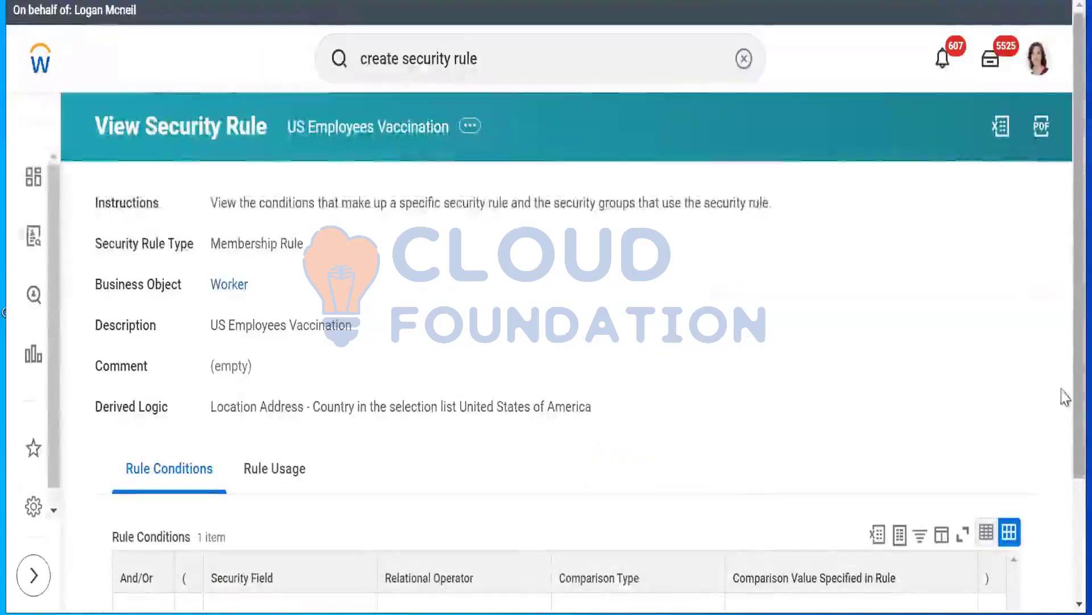
pyautogui.scroll(-3, 1064, 392)
pyautogui.scroll(3, 1066, 425)
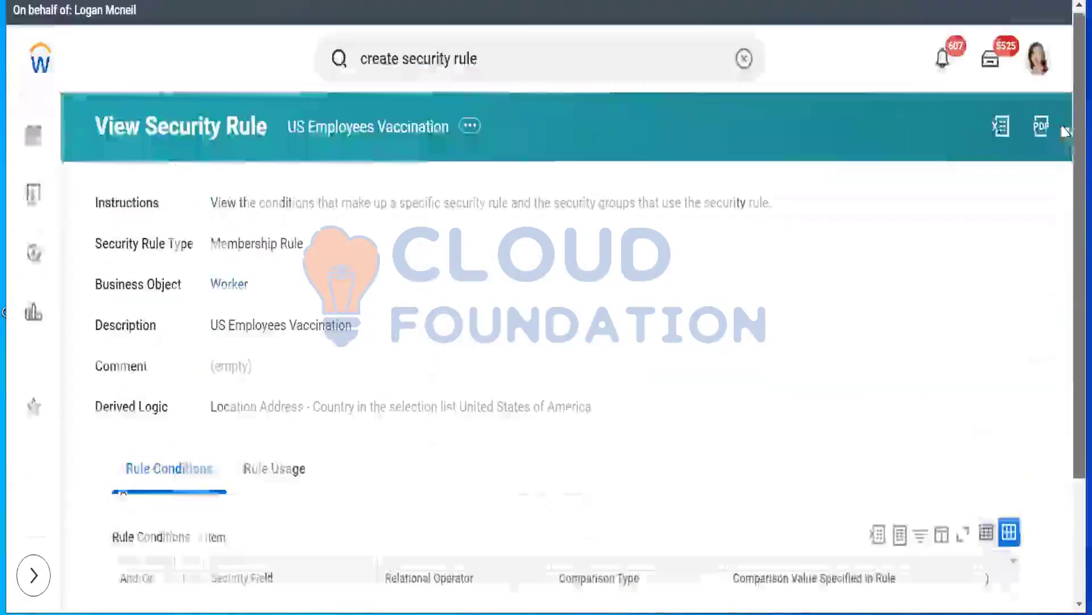
pyautogui.rightClick(407, 137)
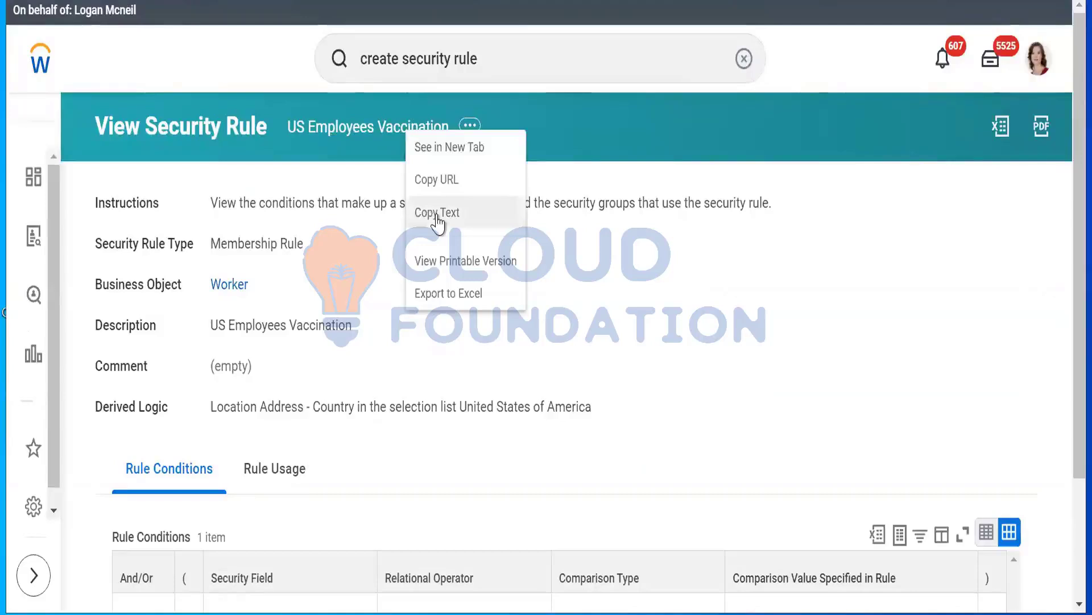
pyautogui.click(438, 220)
pyautogui.click(307, 1)
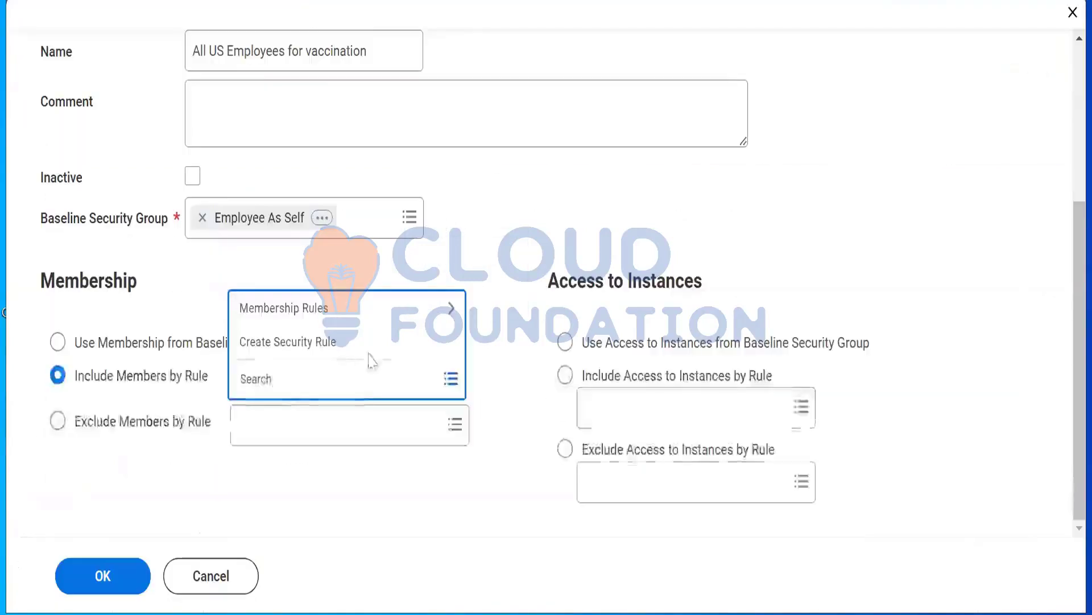
pyautogui.rightClick(271, 371)
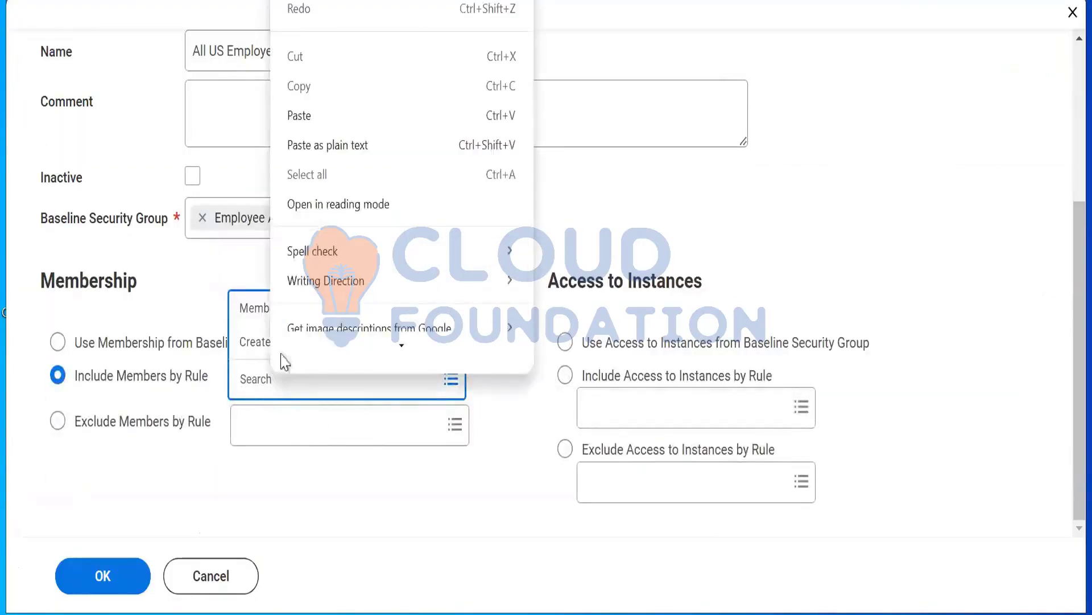
pyautogui.click(303, 105)
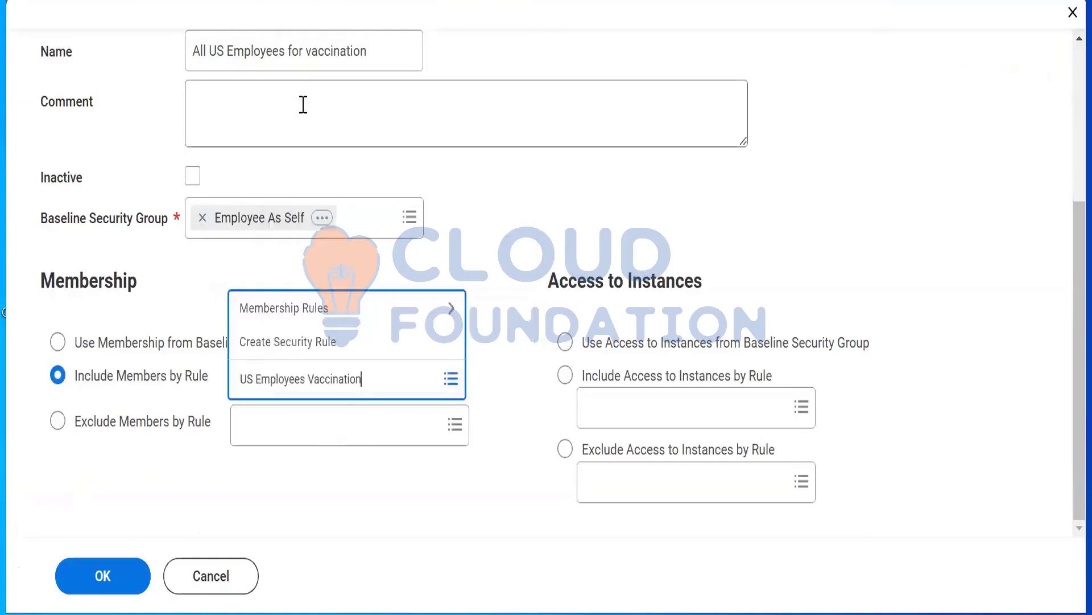
pyautogui.press('Return')
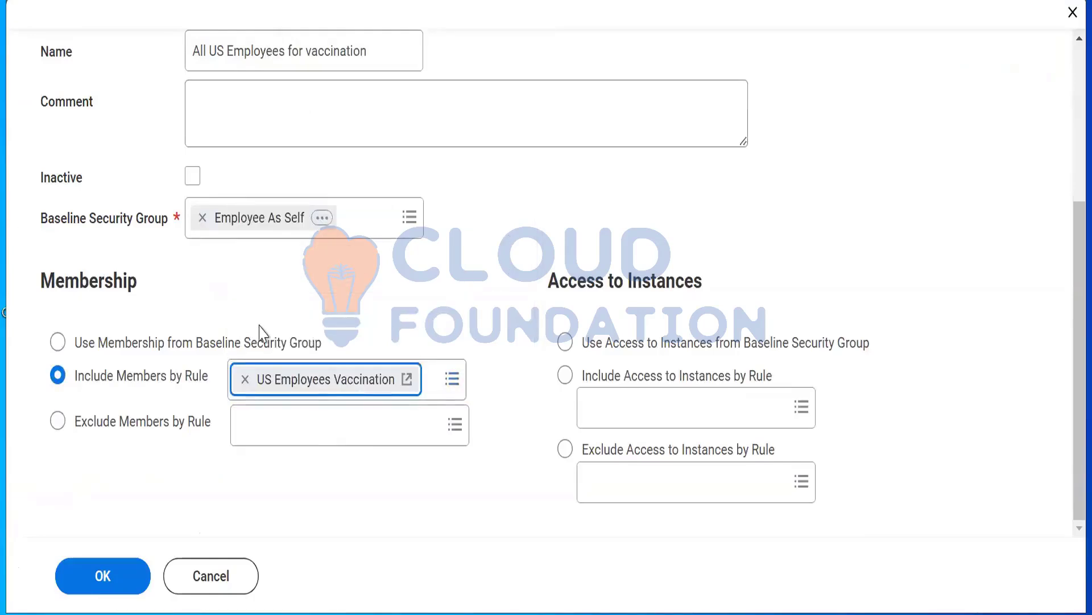
pyautogui.click(286, 280)
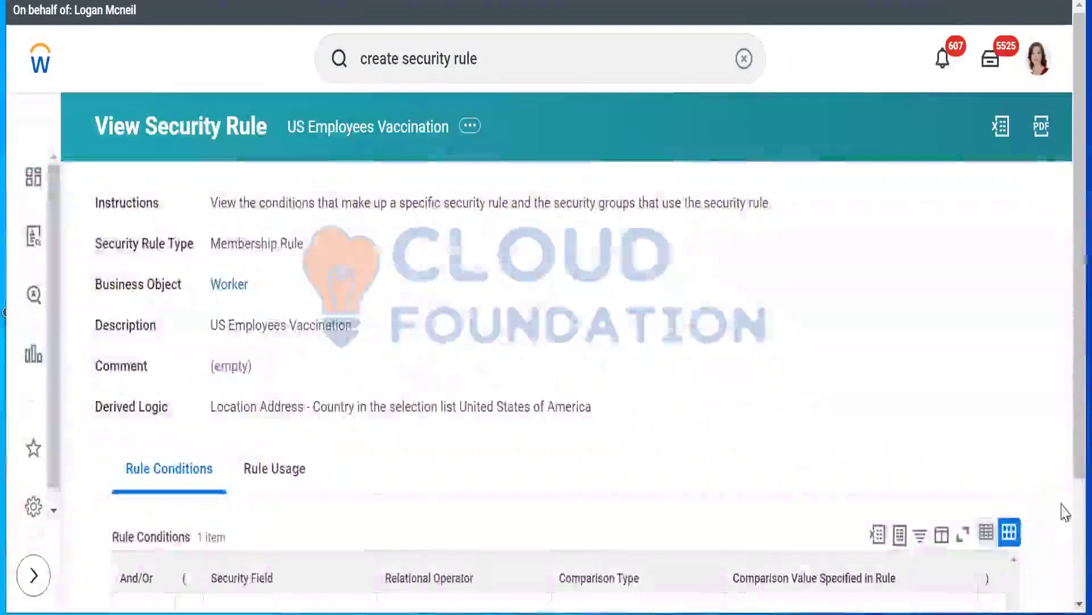
# Set access to instances to use the baseline security group's access and submit the rule-based security group
pyautogui.scroll(-3, 1065, 511)
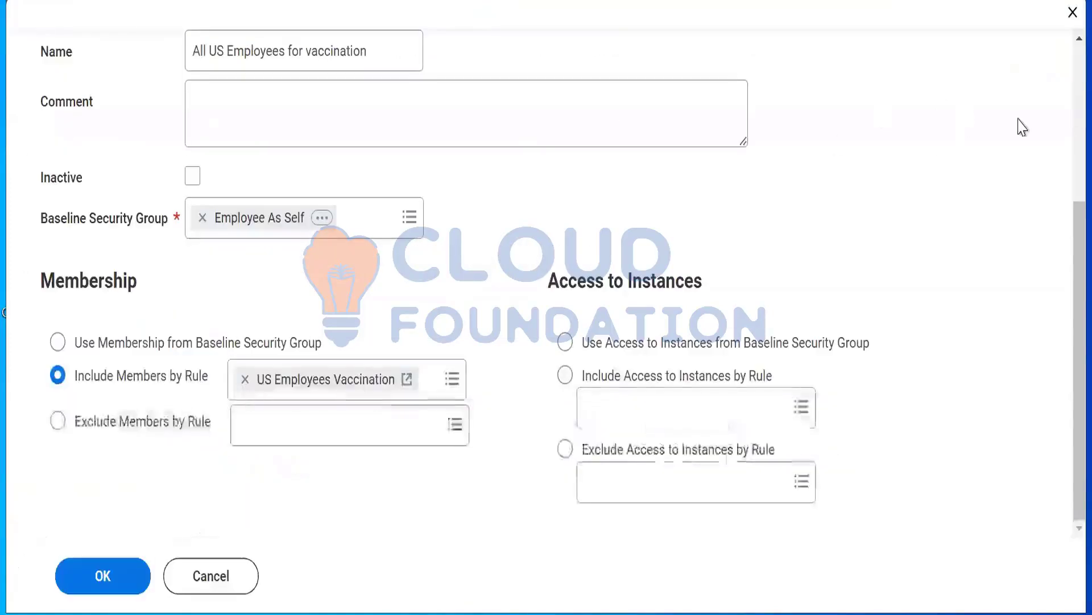
pyautogui.scroll(5, 1059, 71)
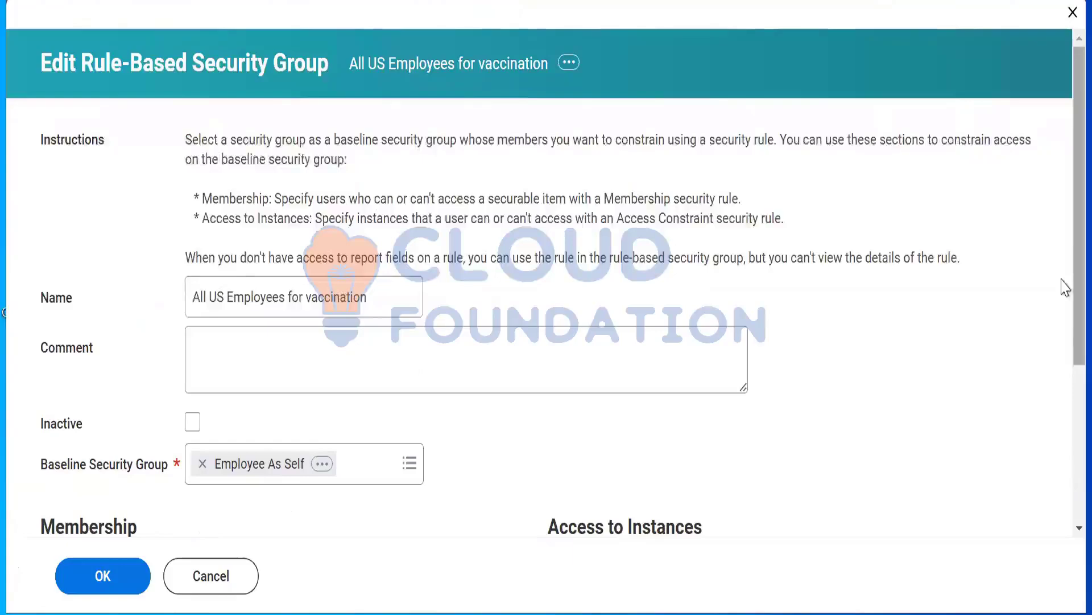
pyautogui.moveTo(1066, 254); pyautogui.dragTo(1065, 401)
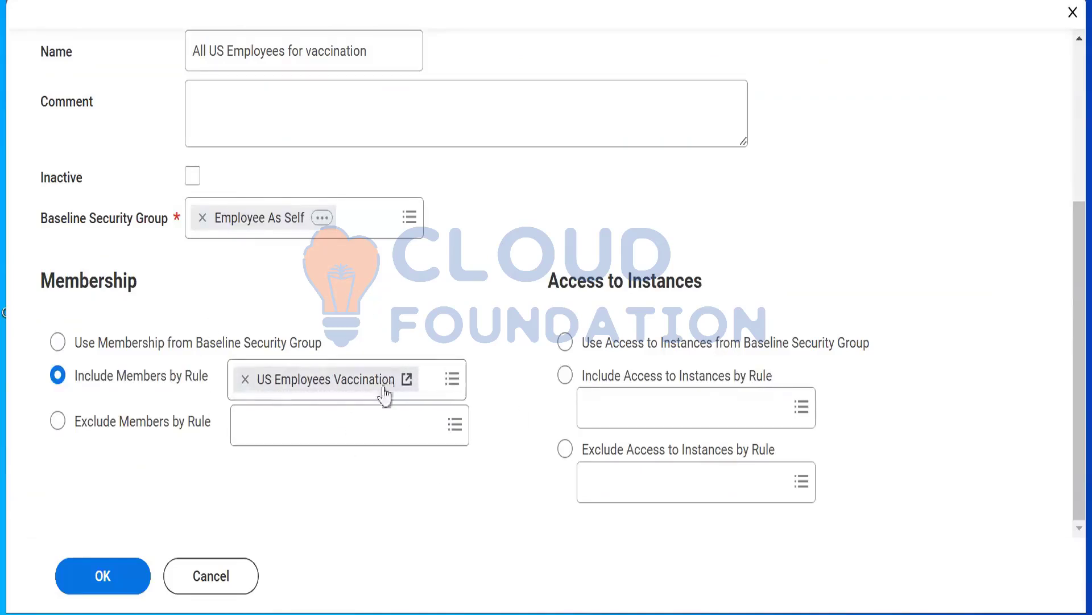
pyautogui.click(108, 580)
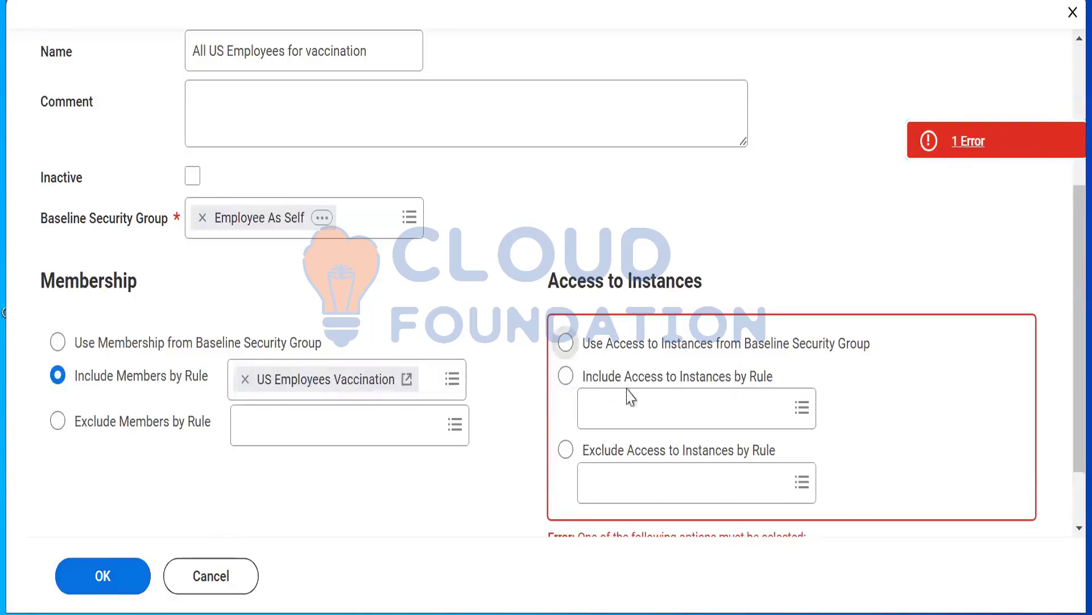
pyautogui.click(566, 343)
pyautogui.click(91, 573)
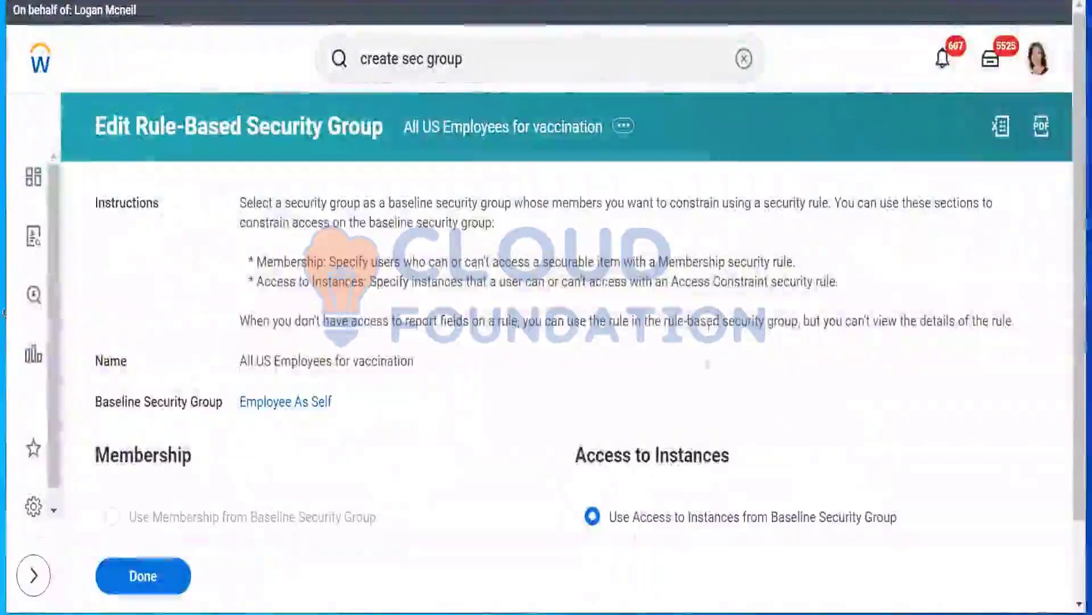
# Open Maintain Domain Permissions for Security Group for the All US Employees for vaccination group
pyautogui.scroll(-2, 1063, 194)
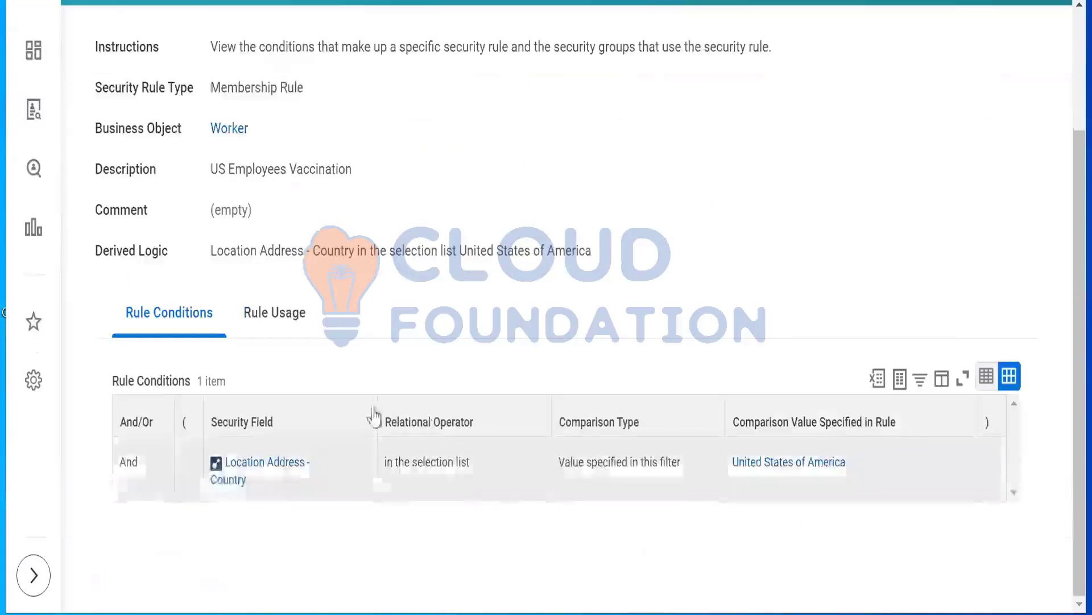
pyautogui.moveTo(756, 453)
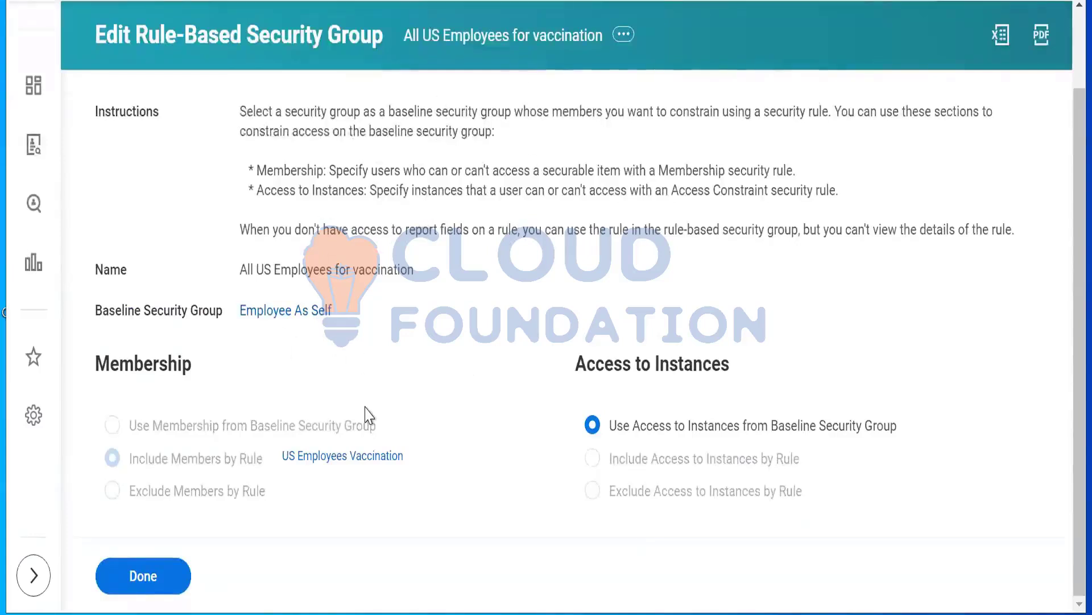
pyautogui.moveTo(341, 459)
pyautogui.click(624, 35)
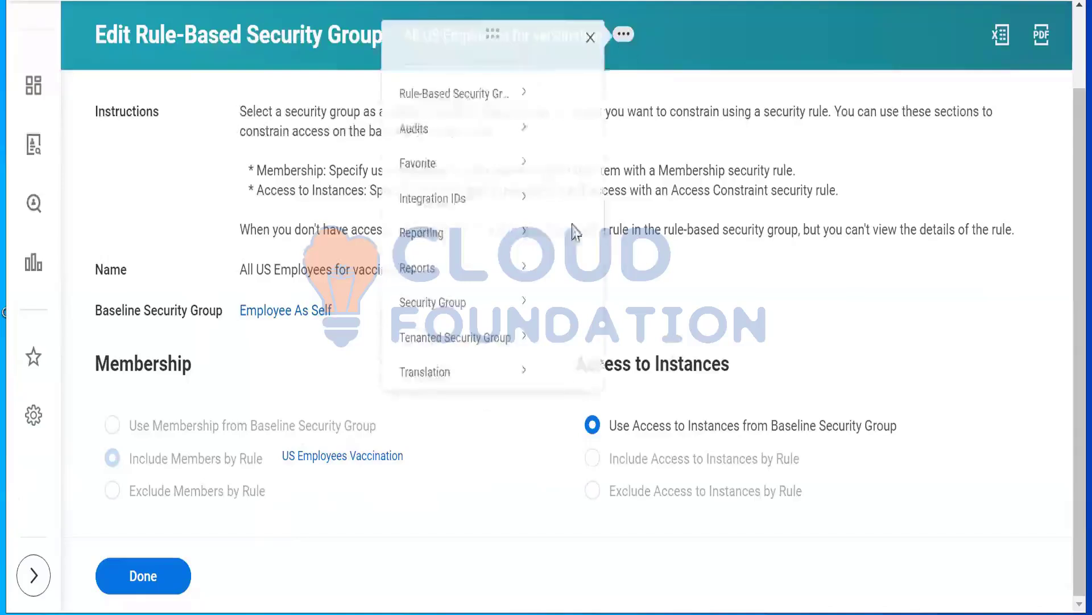
pyautogui.moveTo(91, 327)
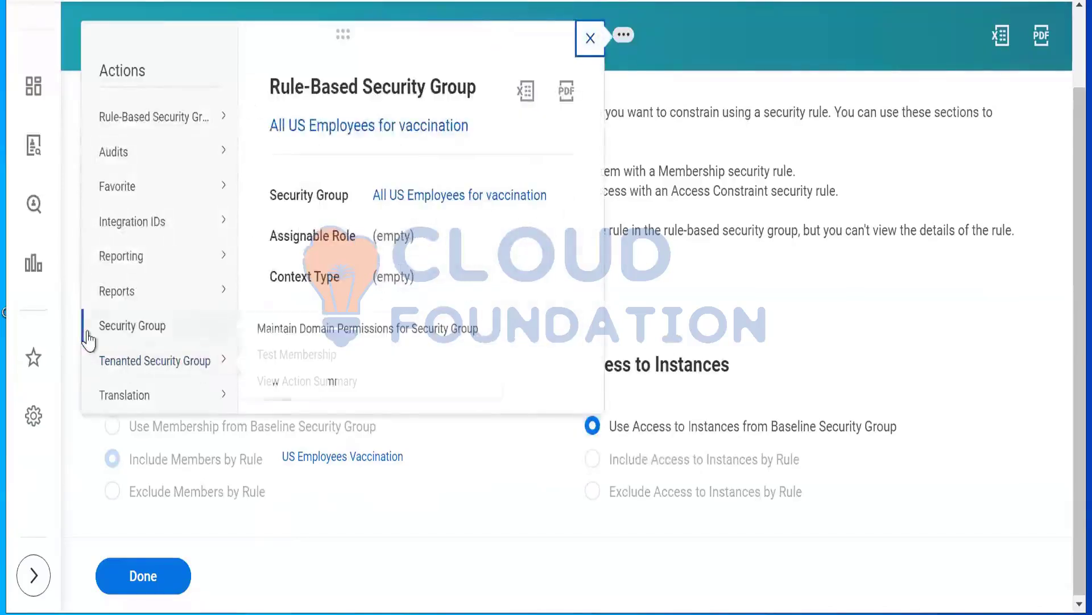
pyautogui.click(346, 330)
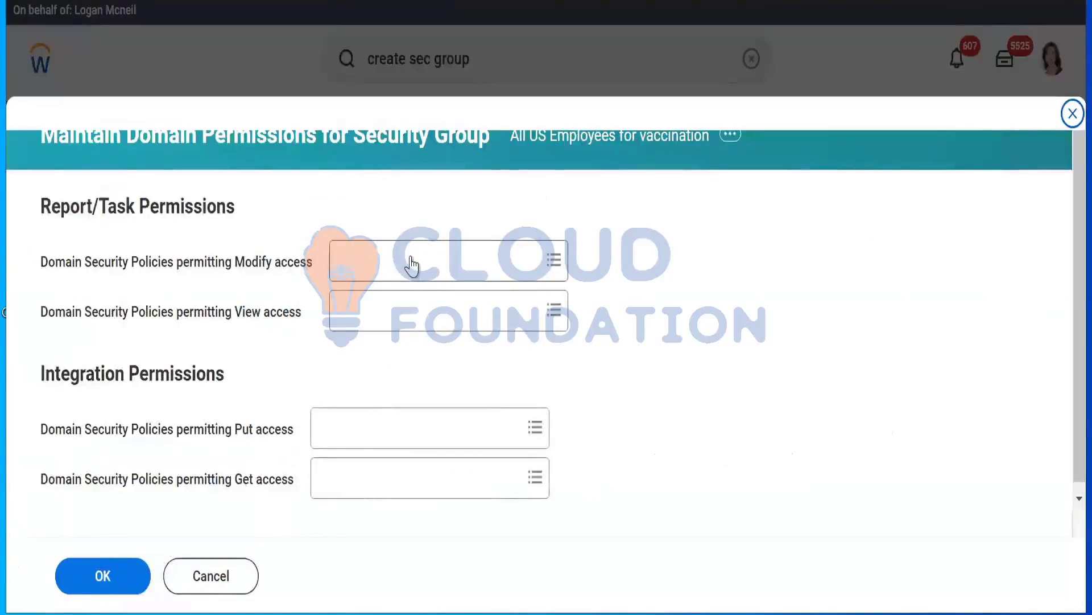
# Grant the group Modify access under Report/Task Permissions to the Self-Service: Vaccination domain and submit the permissions
pyautogui.click(411, 257)
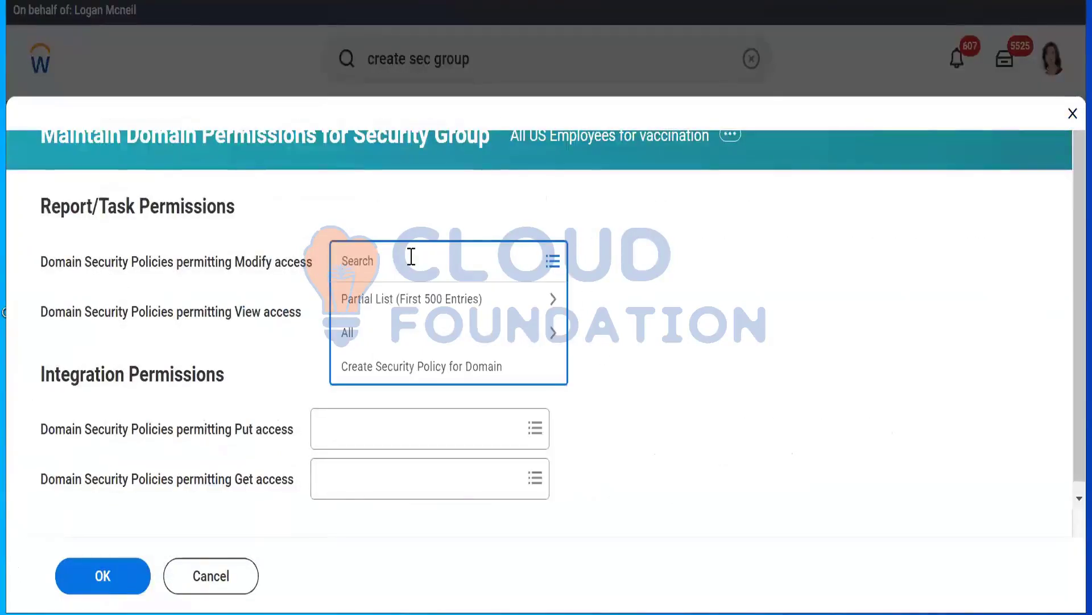
pyautogui.write('vaccinatio')
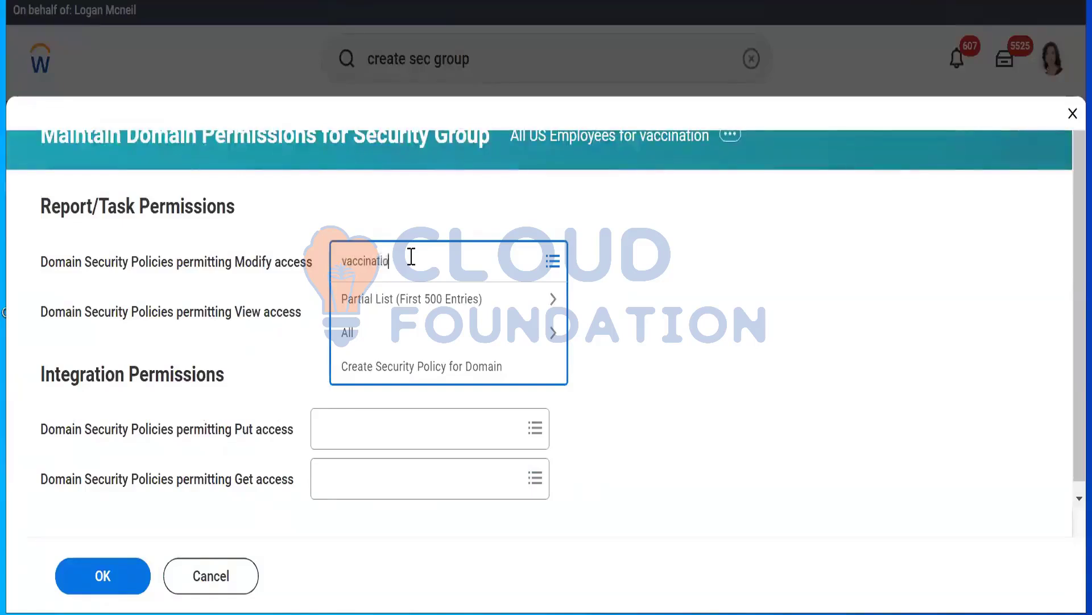
pyautogui.write('n')
pyautogui.press('Return')
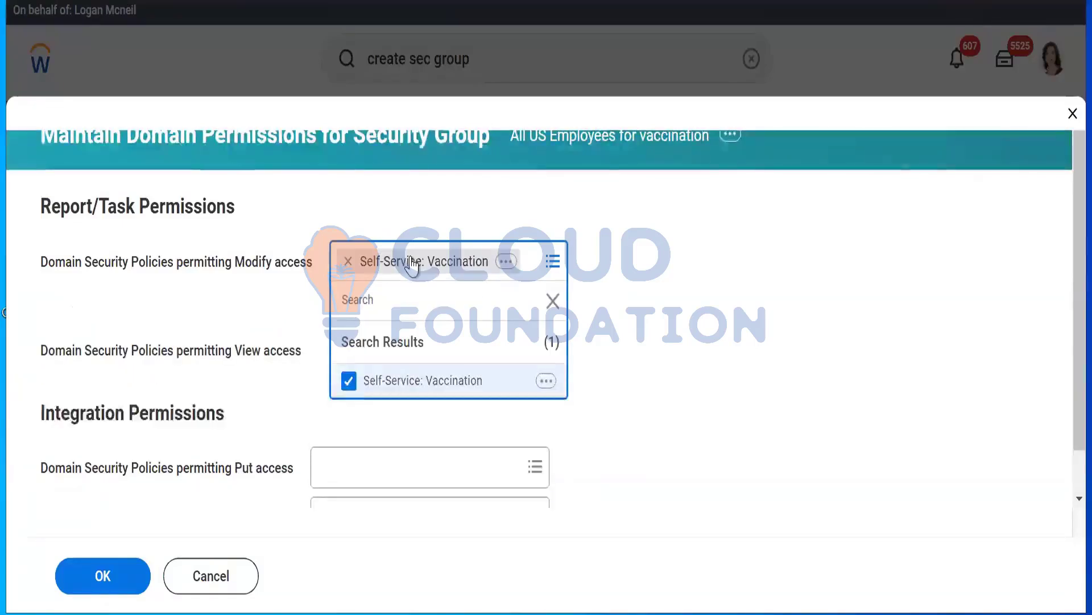
pyautogui.click(730, 272)
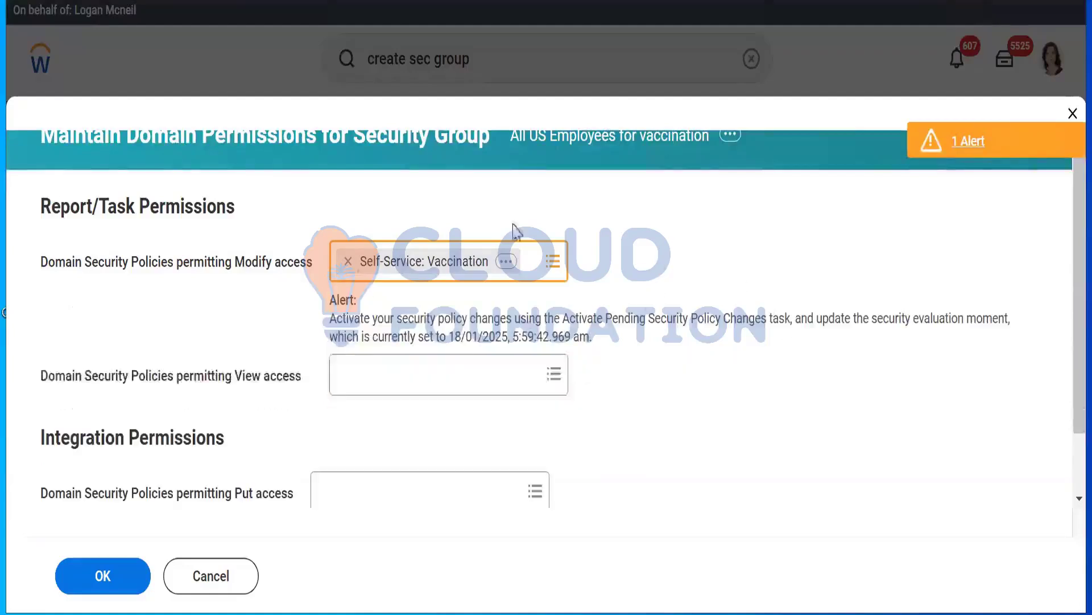
pyautogui.click(130, 580)
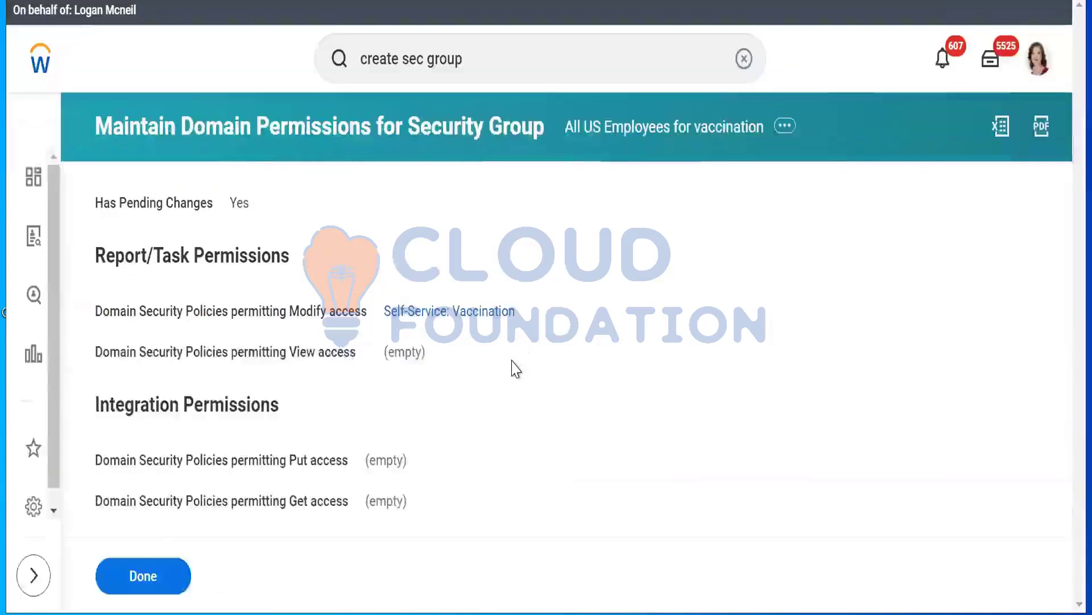
pyautogui.click(531, 73)
pyautogui.tripleClick(530, 74)
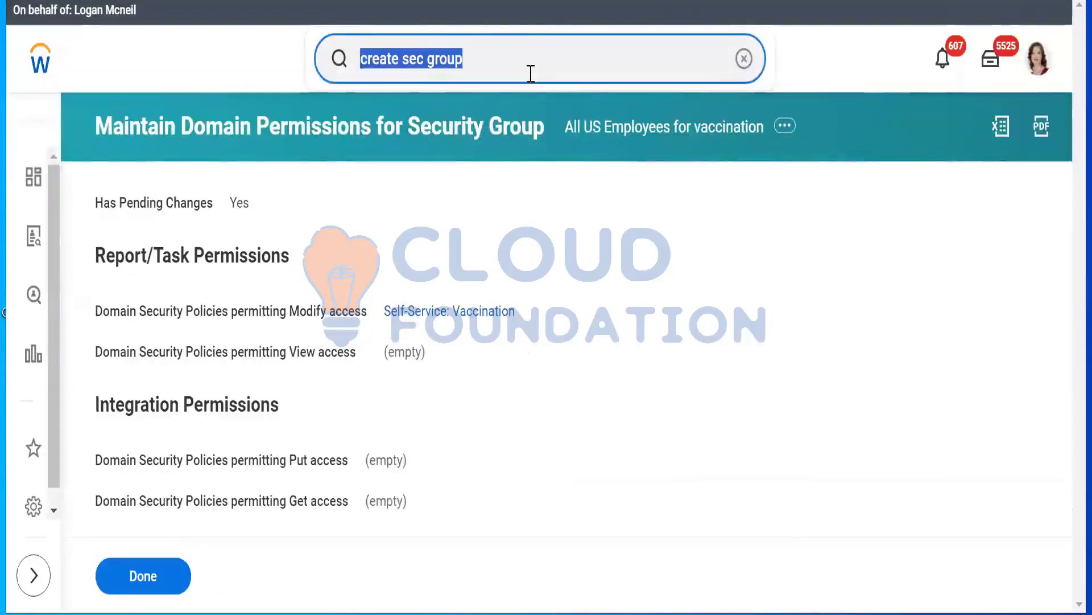
pyautogui.write('bp"')
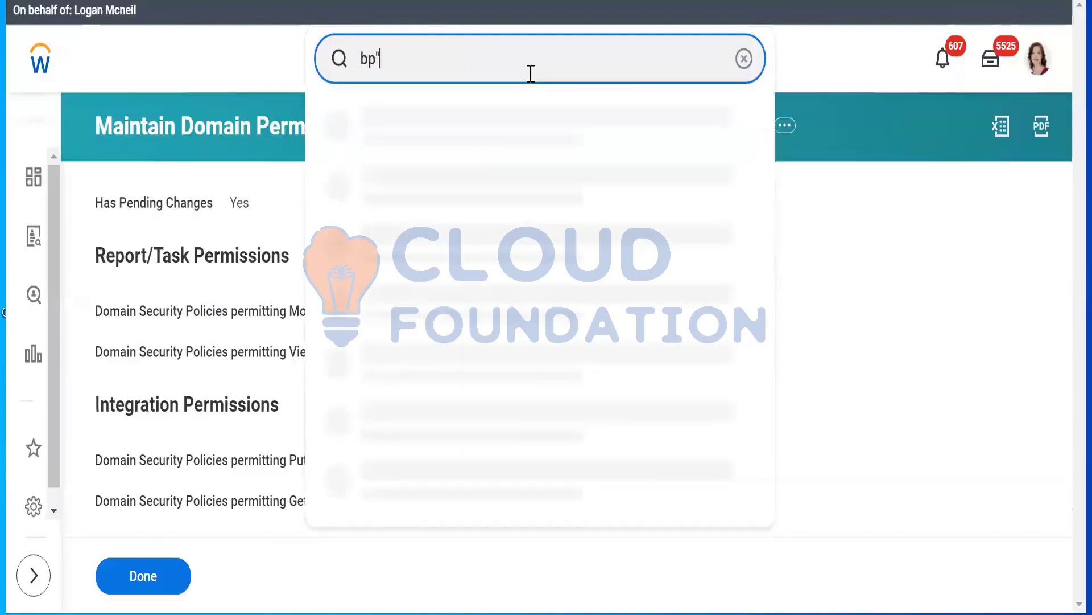
pyautogui.press('BackSpace')
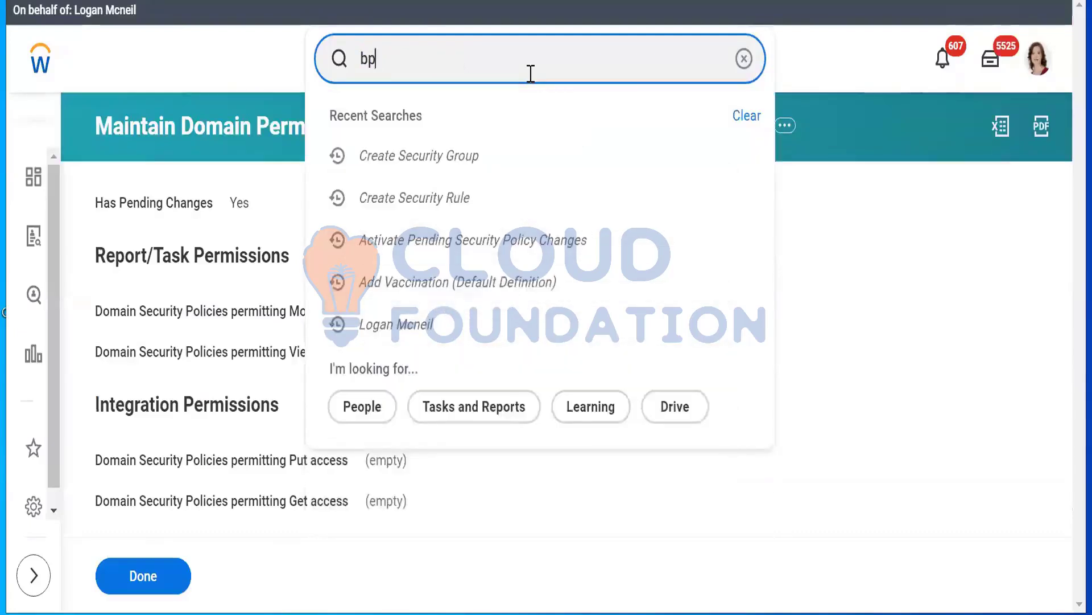
pyautogui.write(':')
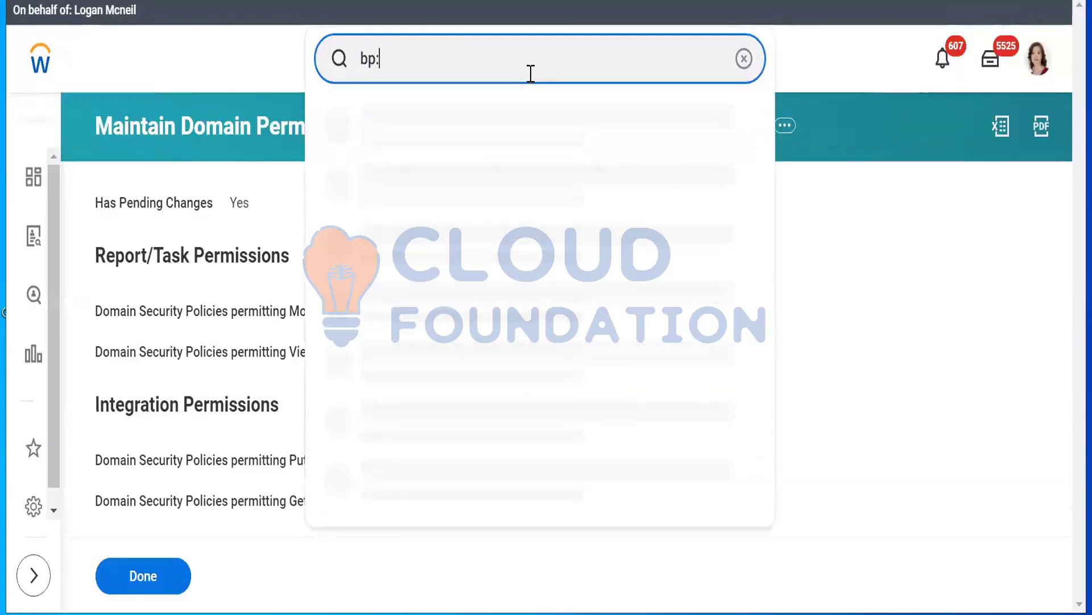
pyautogui.write('va')
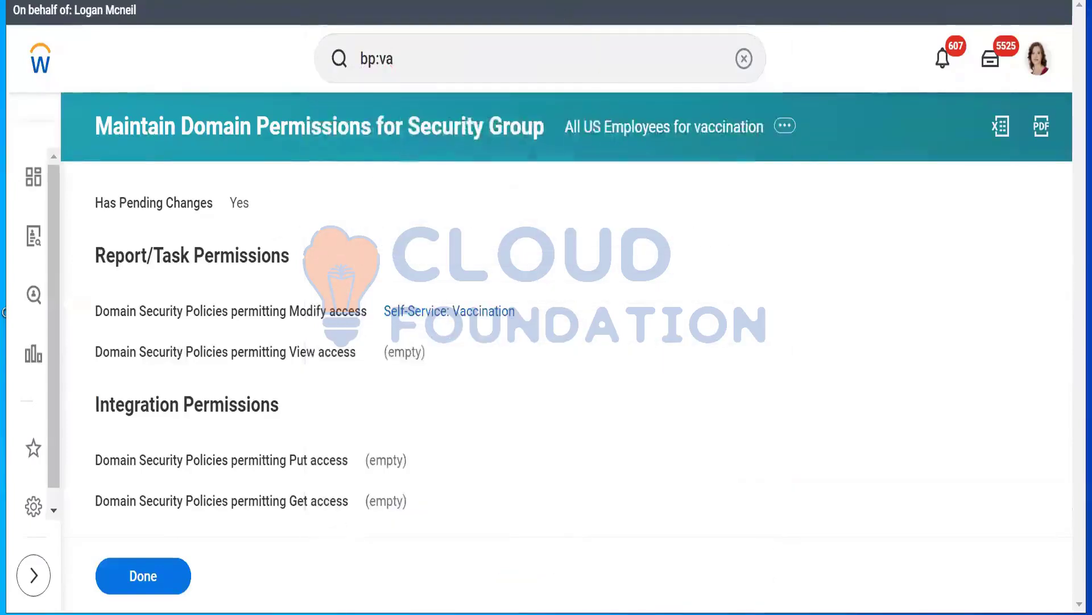
# Duplicate the current page in a new tab and dismiss the reopened Maintain Domain Permissions and Create Security Group dialogs
pyautogui.rightClick(536, 1)
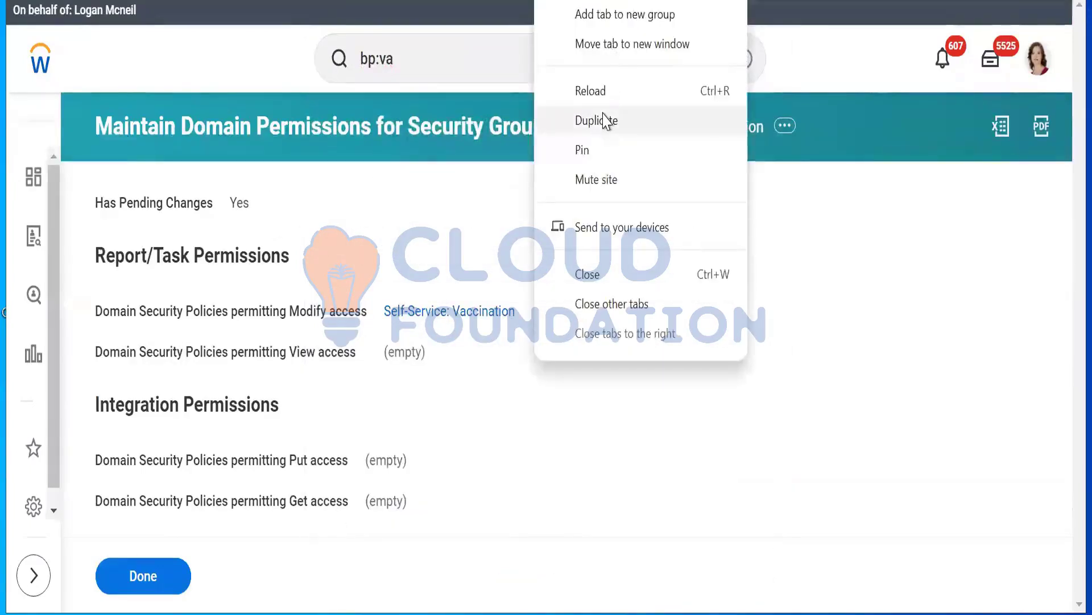
pyautogui.click(596, 120)
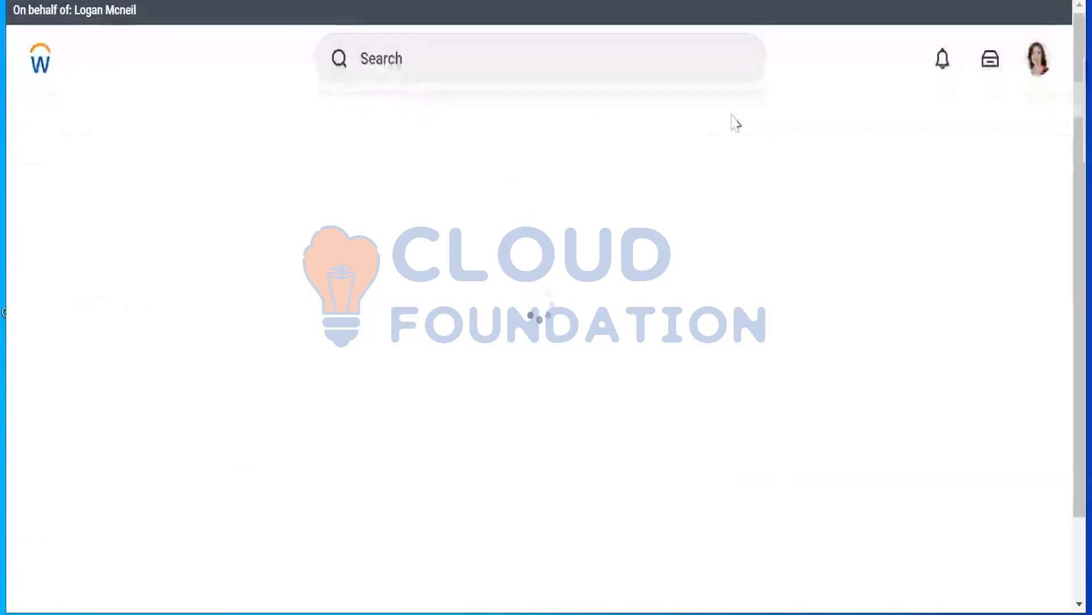
pyautogui.click(406, 66)
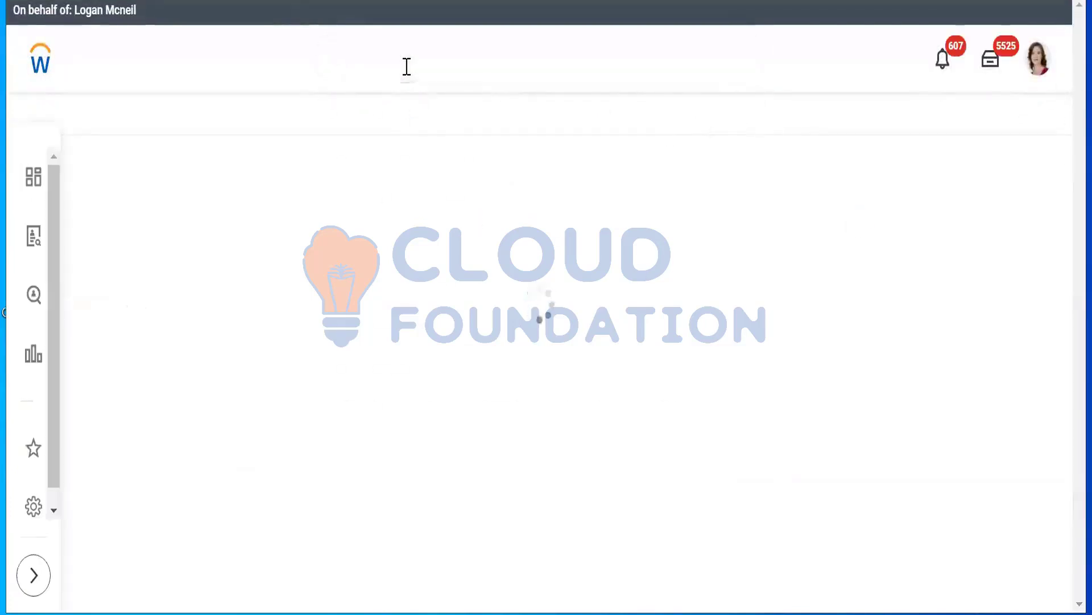
pyautogui.write('Bp')
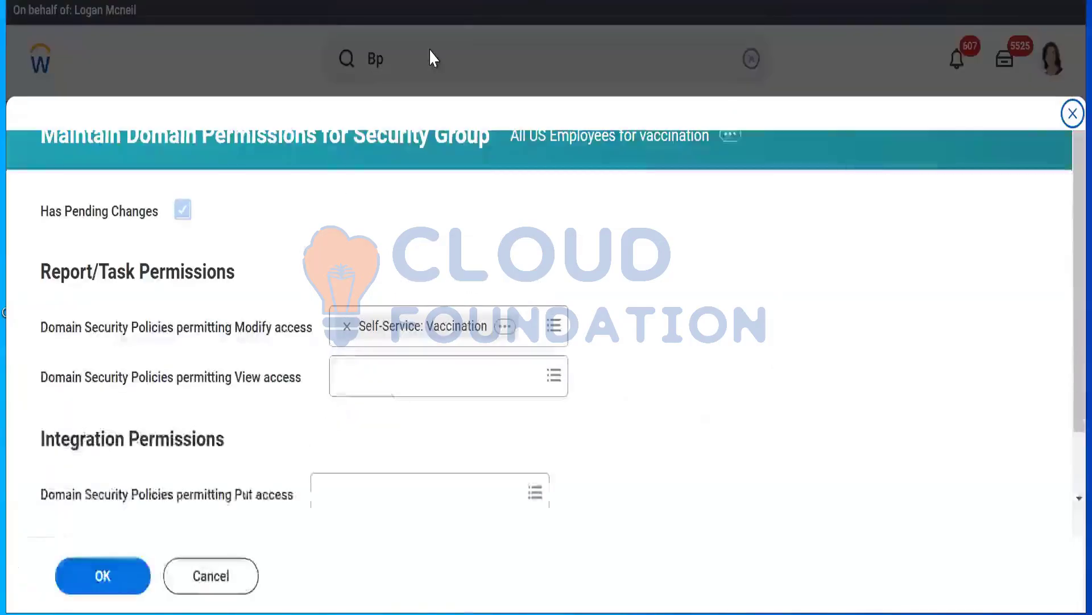
pyautogui.click(1064, 114)
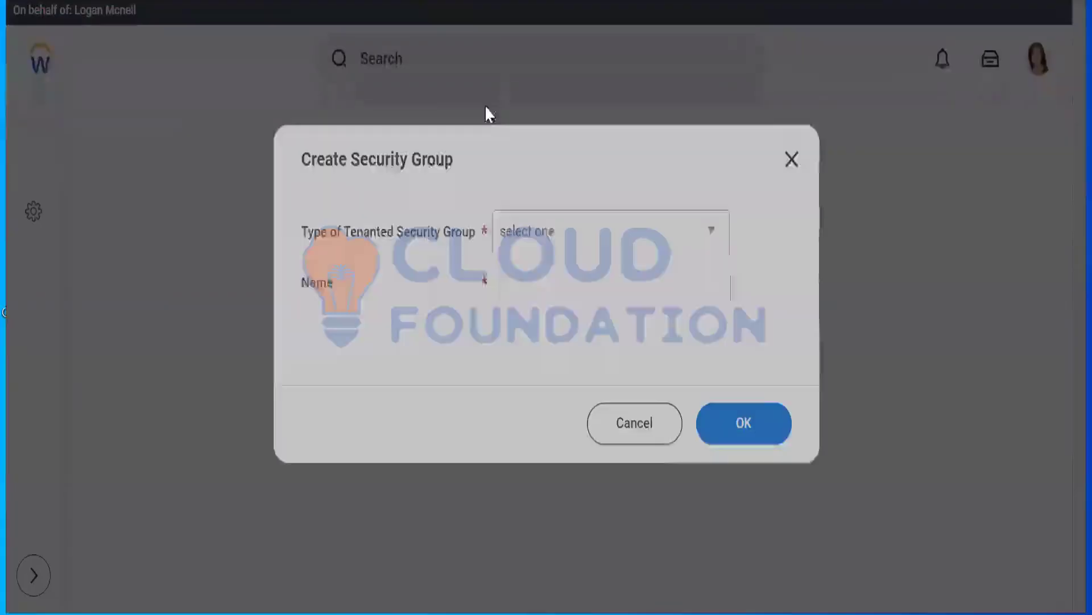
pyautogui.click(792, 156)
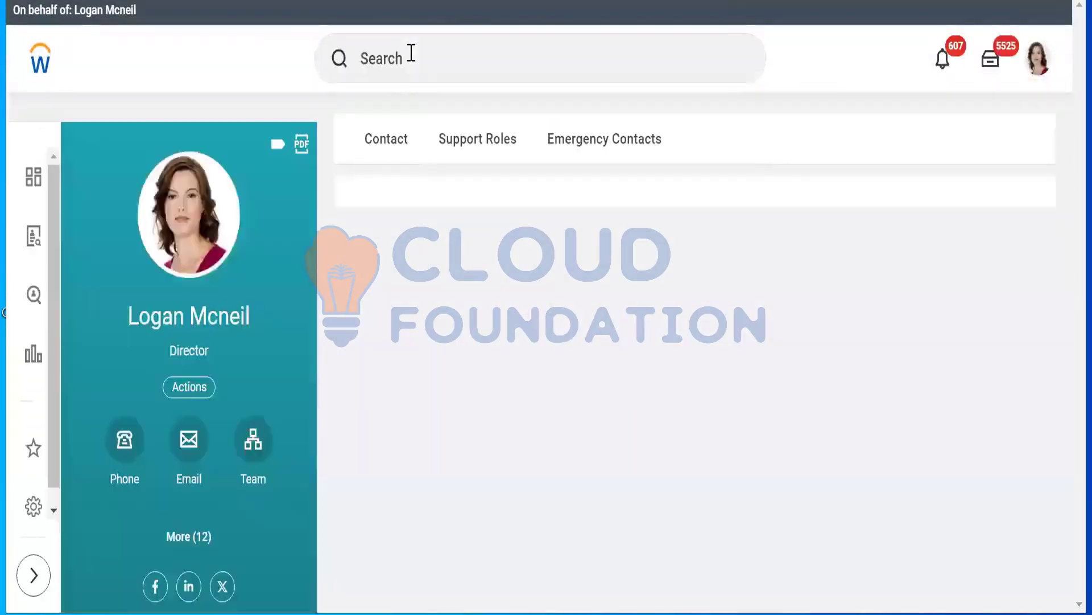
# Search for bp:vaccination and open the Add Vaccination (Default Definition) business process definition
pyautogui.click(411, 53)
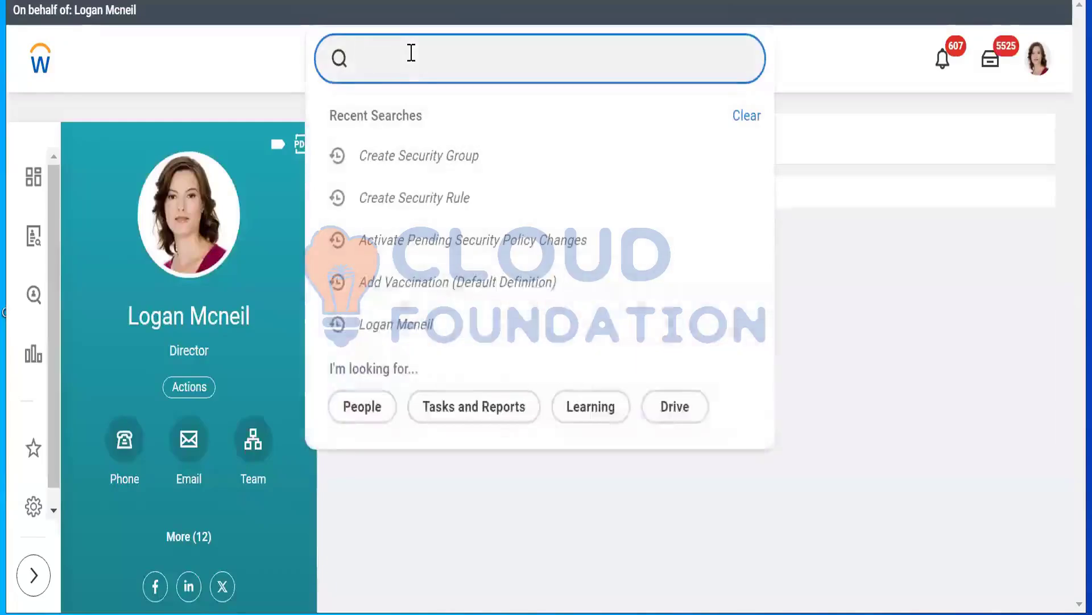
pyautogui.write('bp')
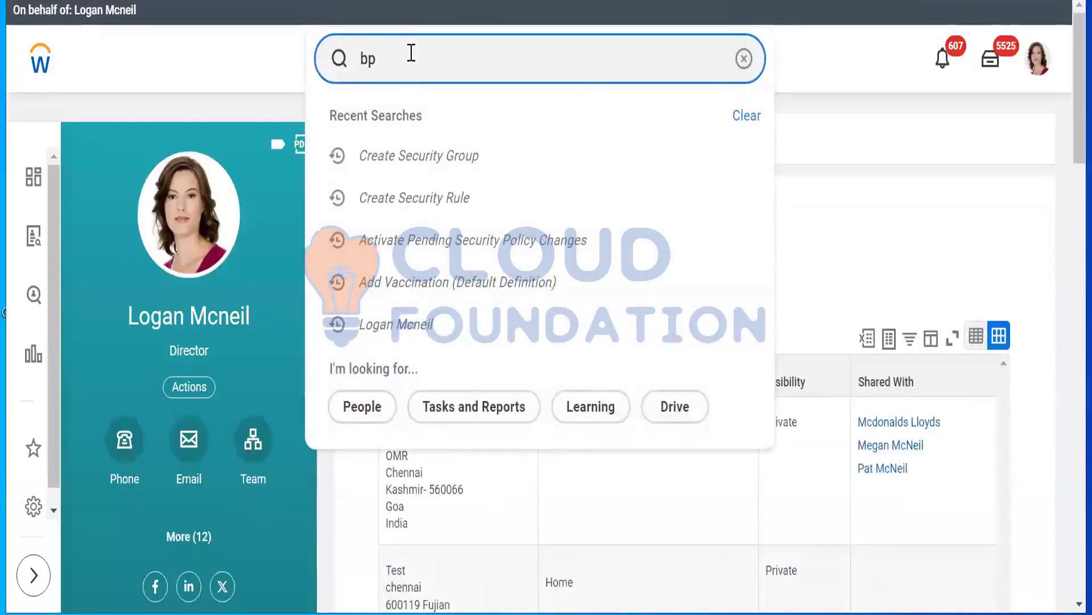
pyautogui.write(':vaccination')
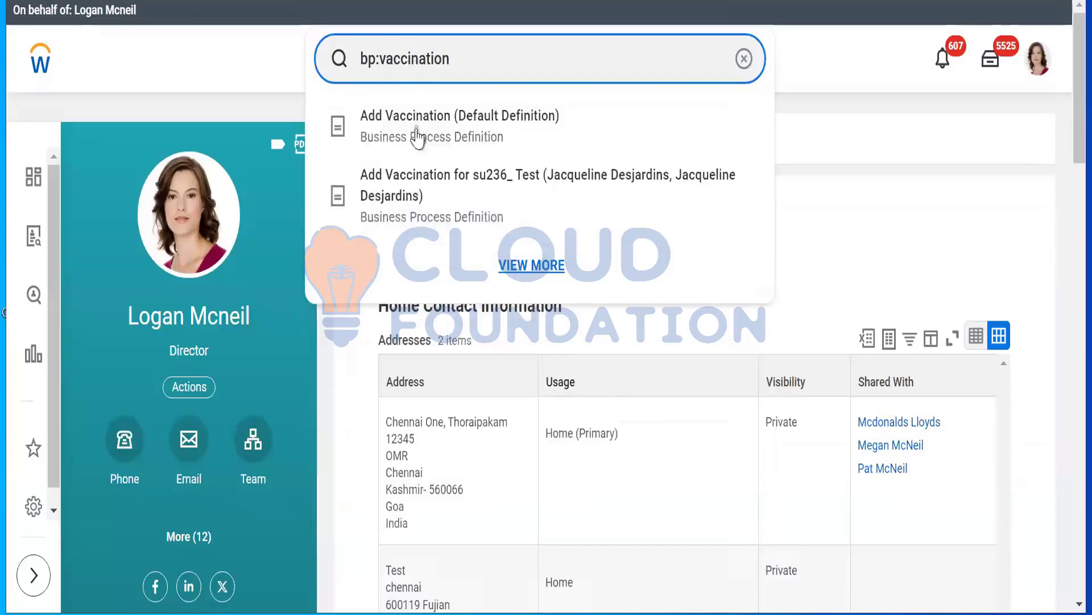
pyautogui.click(417, 137)
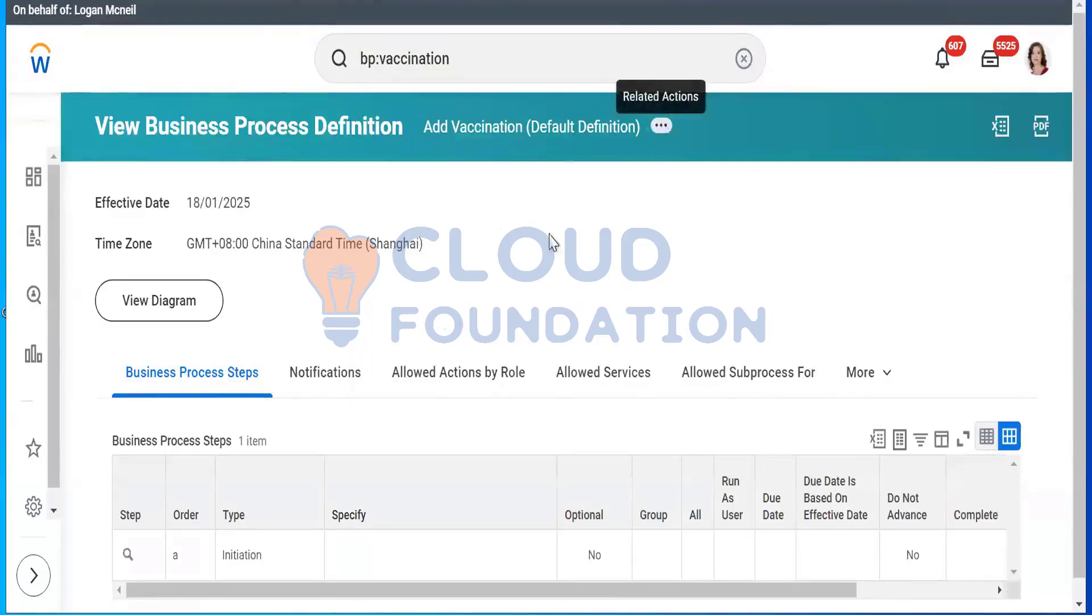
# Open the business process security policy of the Add Vaccination definition for editing
pyautogui.click(661, 125)
pyautogui.moveTo(166, 286)
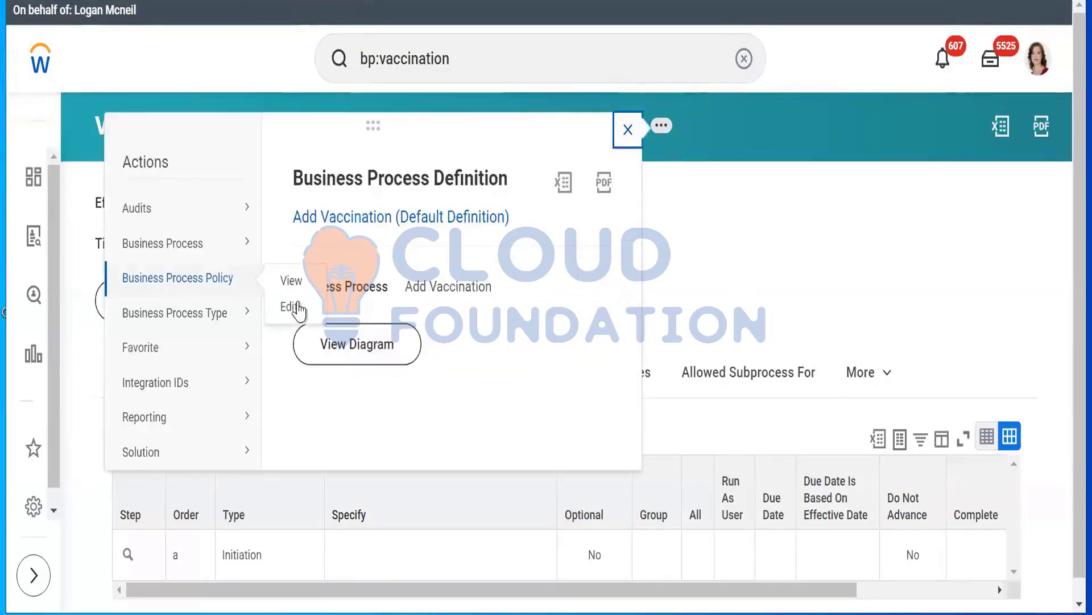
pyautogui.click(293, 309)
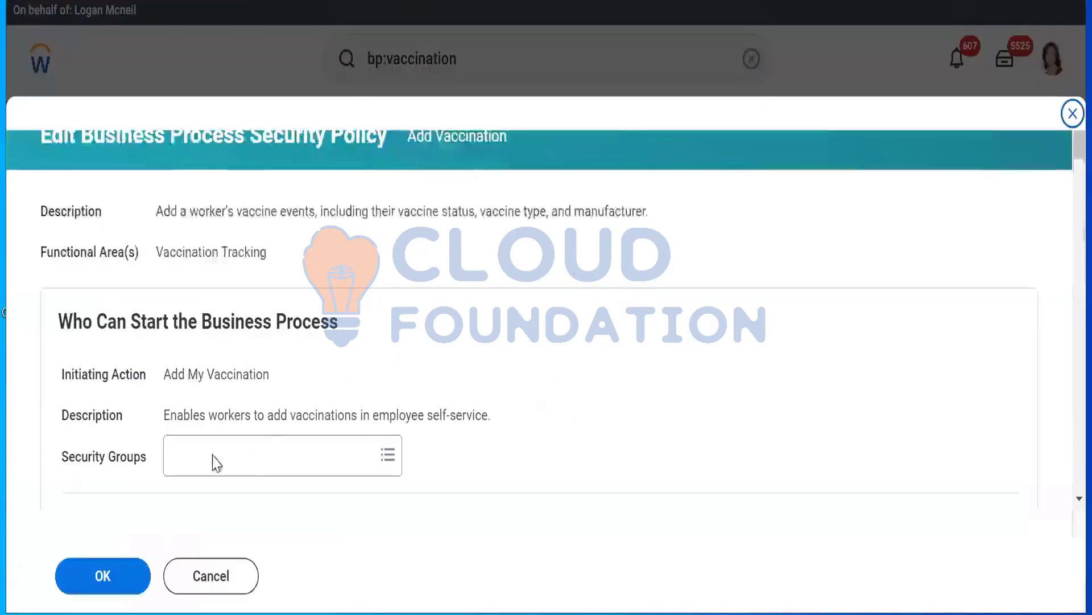
# Add the All US Employees for vaccination group to the Add My Vaccination initiating action, pasting its copied name, and submit the policy
pyautogui.tripleClick(288, 385)
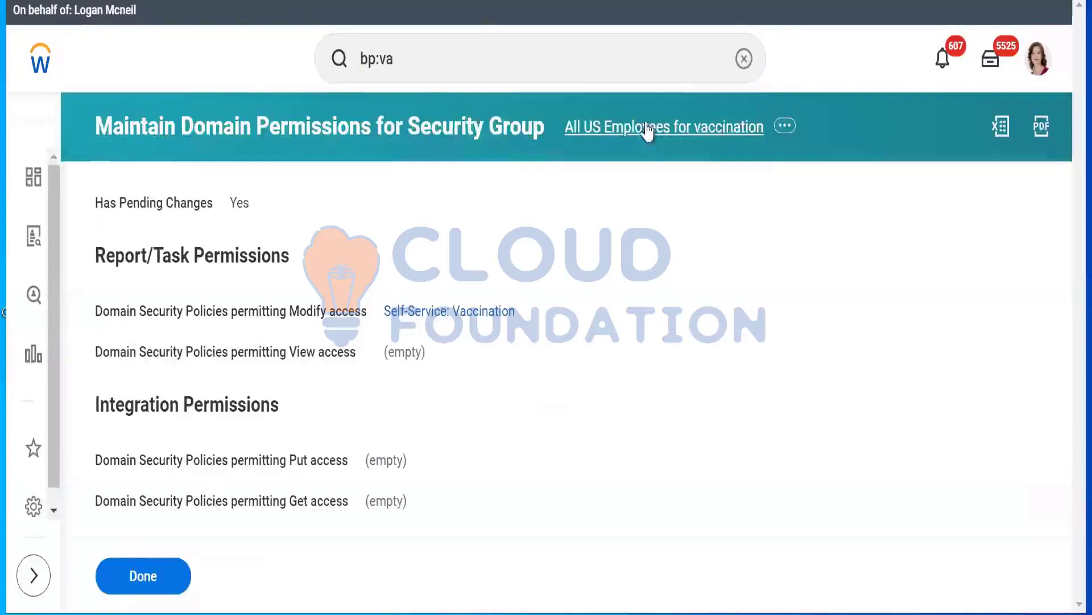
pyautogui.rightClick(648, 127)
pyautogui.click(681, 208)
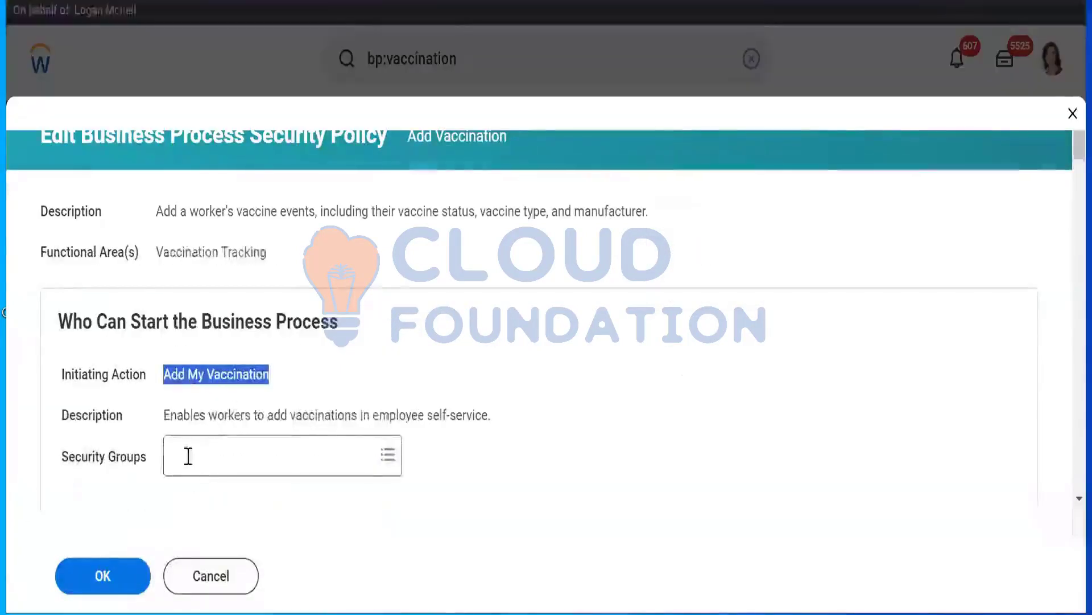
pyautogui.click(187, 453)
pyautogui.rightClick(190, 453)
pyautogui.click(221, 170)
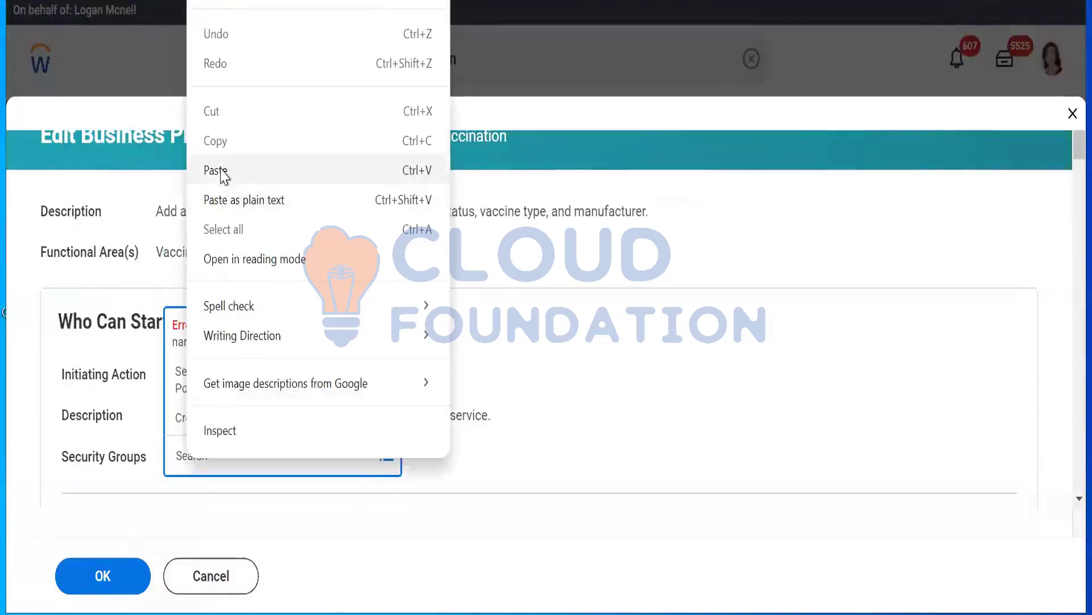
pyautogui.press('Return')
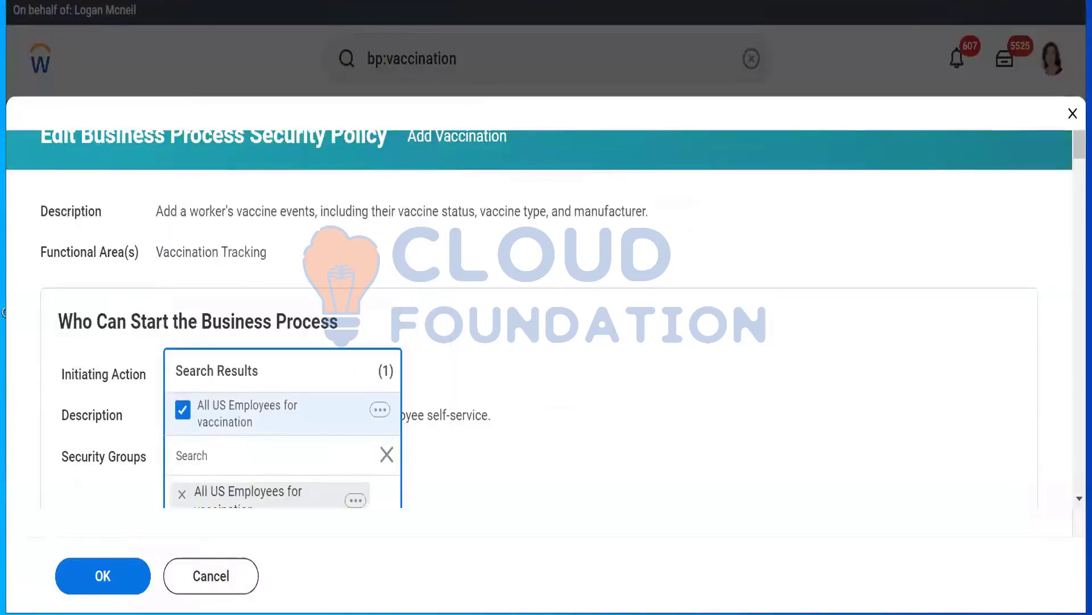
pyautogui.click(107, 569)
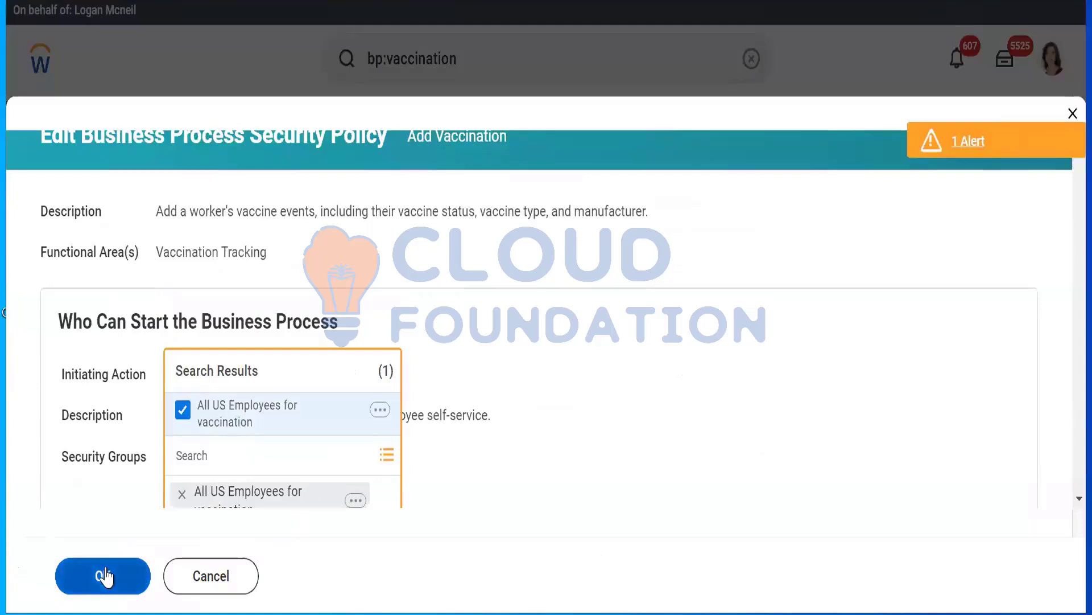
pyautogui.click(107, 576)
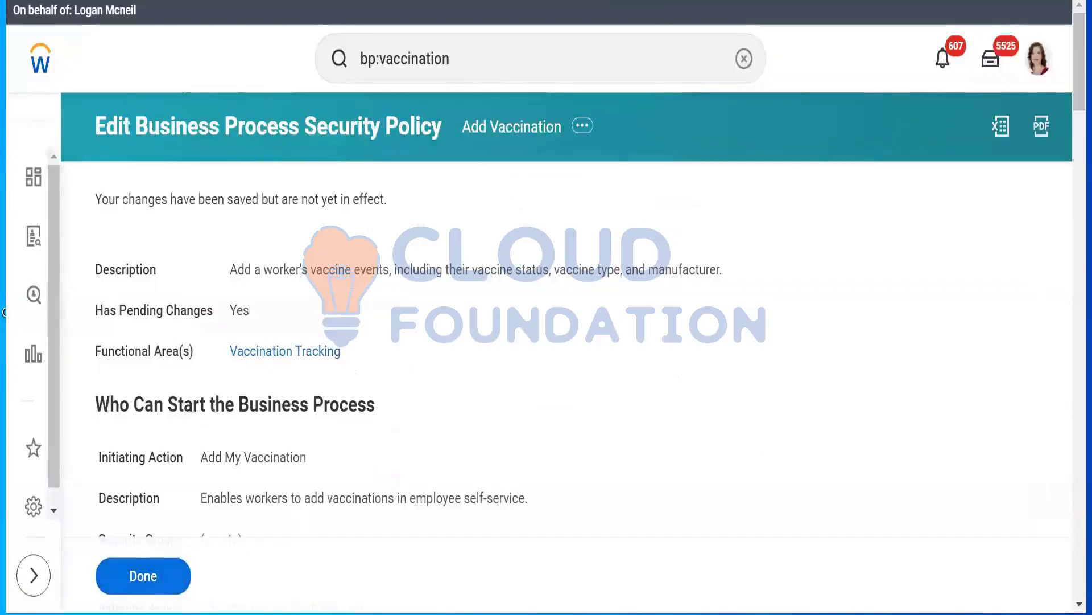
# Search for activate pending and open the Activate Pending Security Policy Changes task
pyautogui.tripleClick(520, 61)
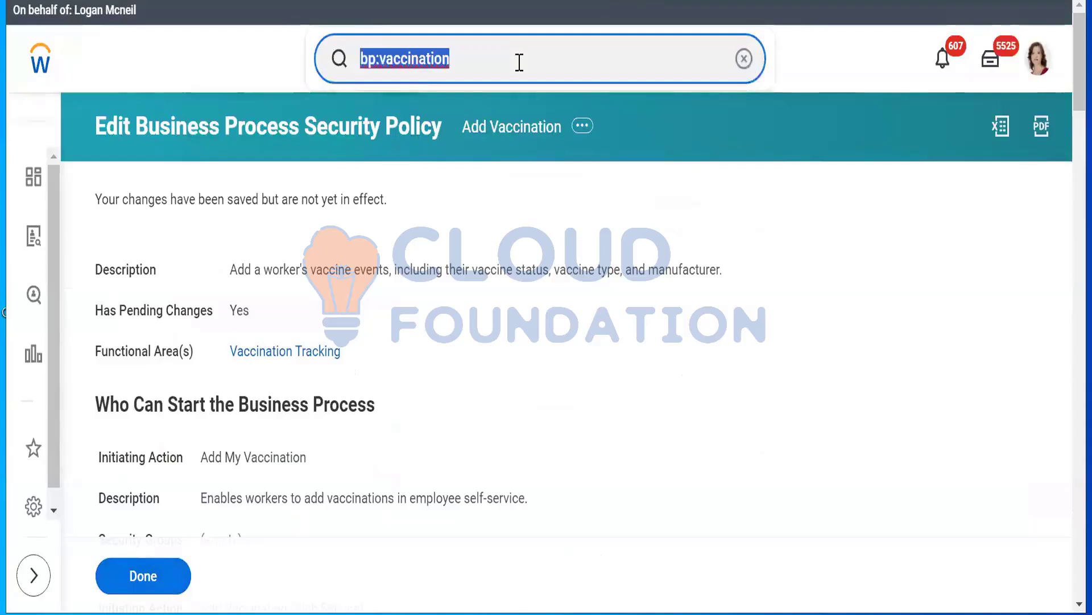
pyautogui.write('activate pending')
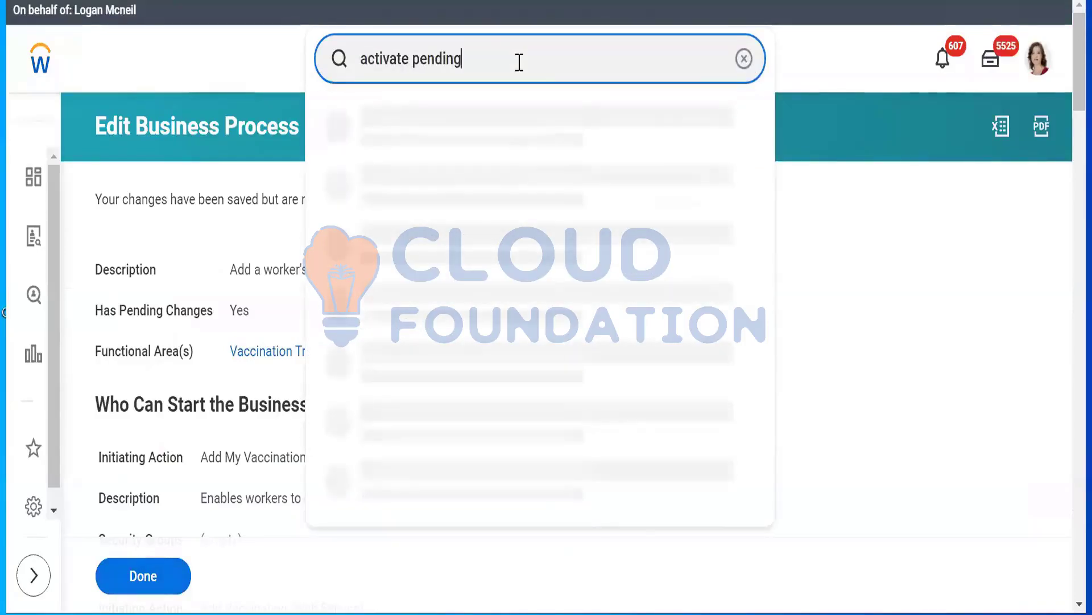
pyautogui.click(506, 136)
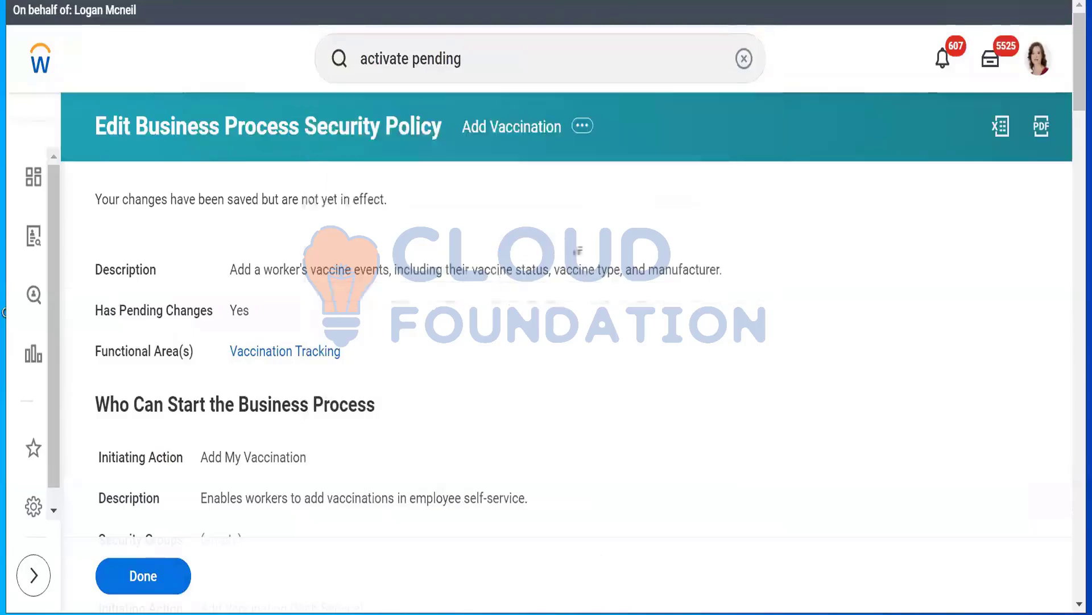
# Enter the comment Testing Rule based sec group and confirm activation of the pending security policy changes
pyautogui.click(316, 403)
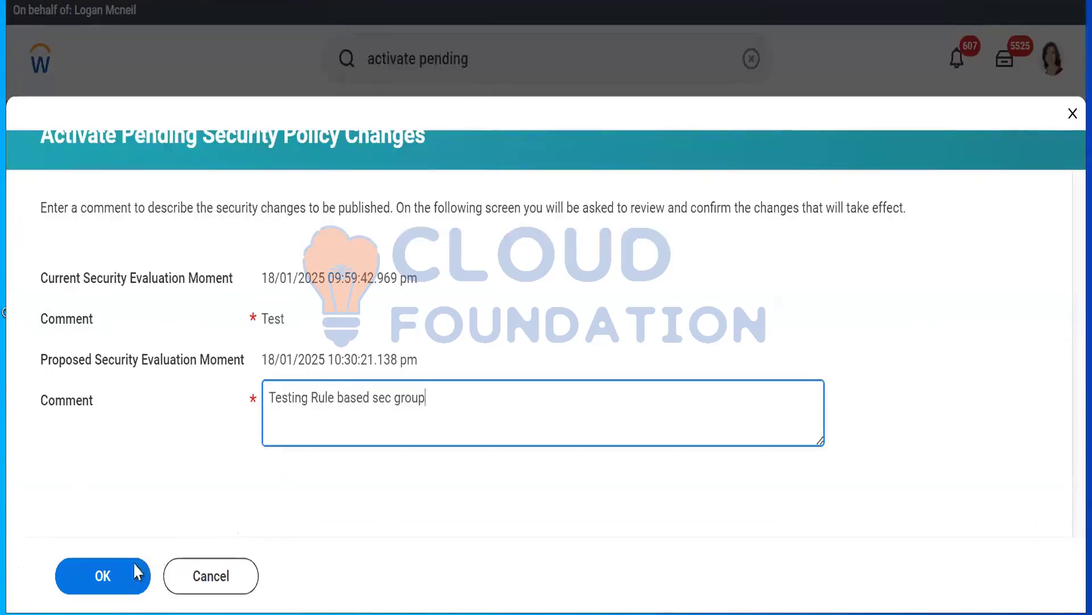
pyautogui.click(116, 576)
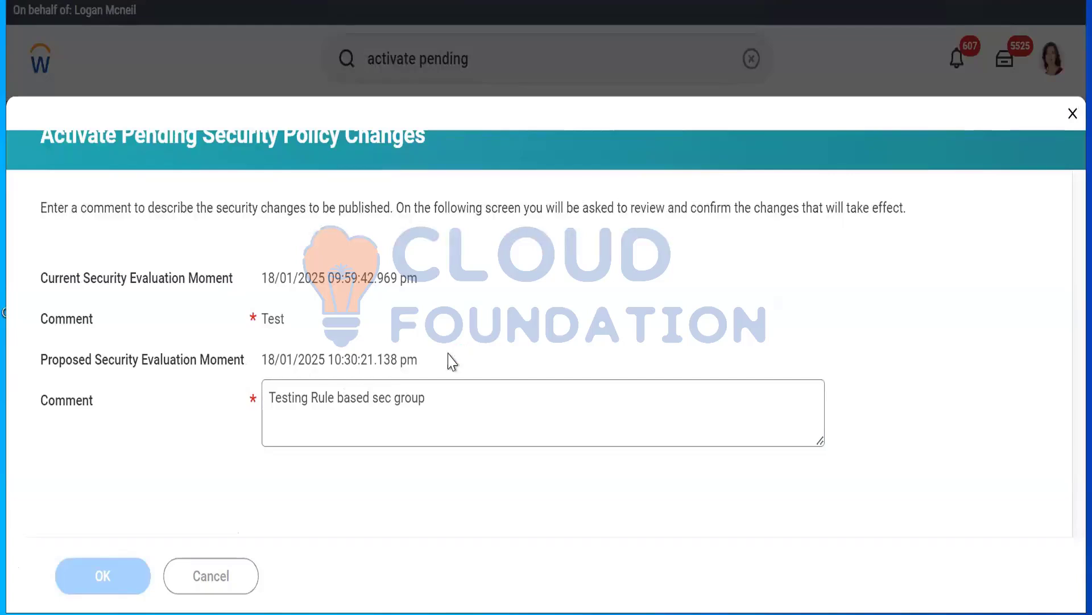
pyautogui.click(267, 399)
pyautogui.click(113, 586)
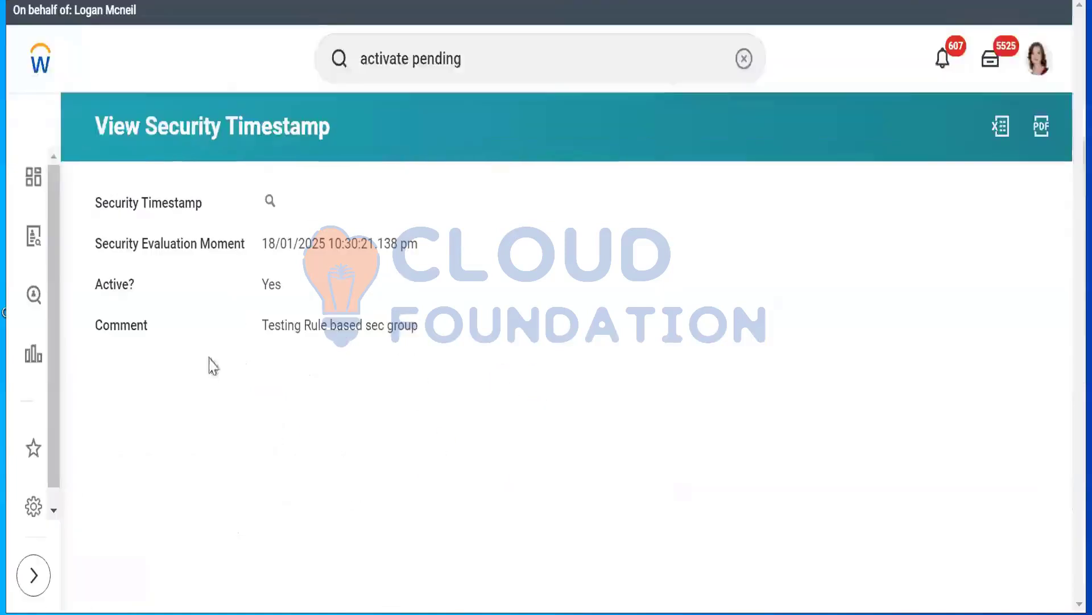
# Find the Stop Proxy task and end the current proxy session
pyautogui.click(534, 55)
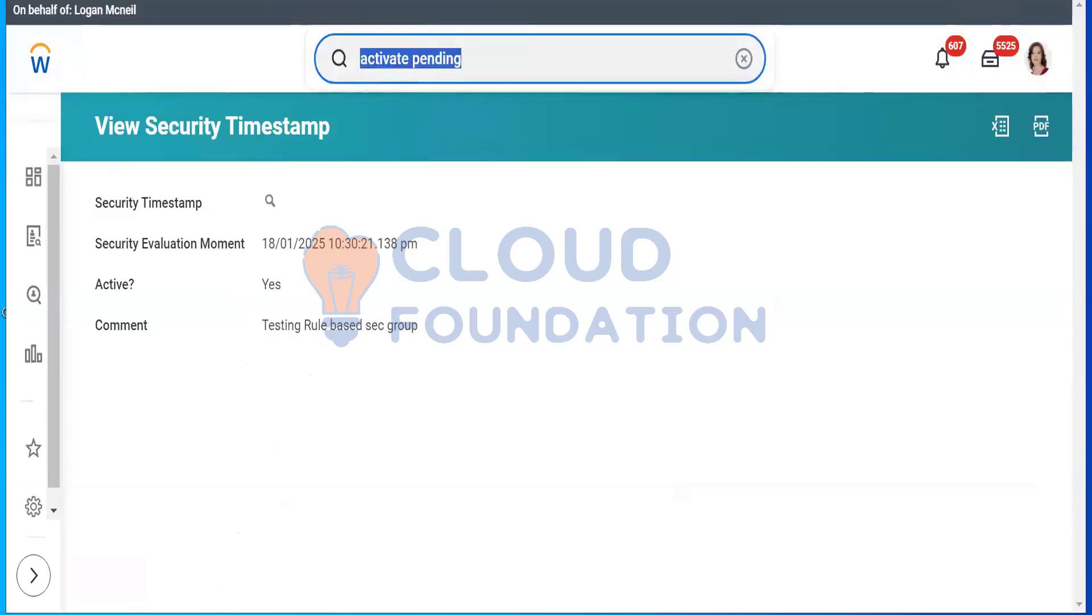
pyautogui.write('stop proxy')
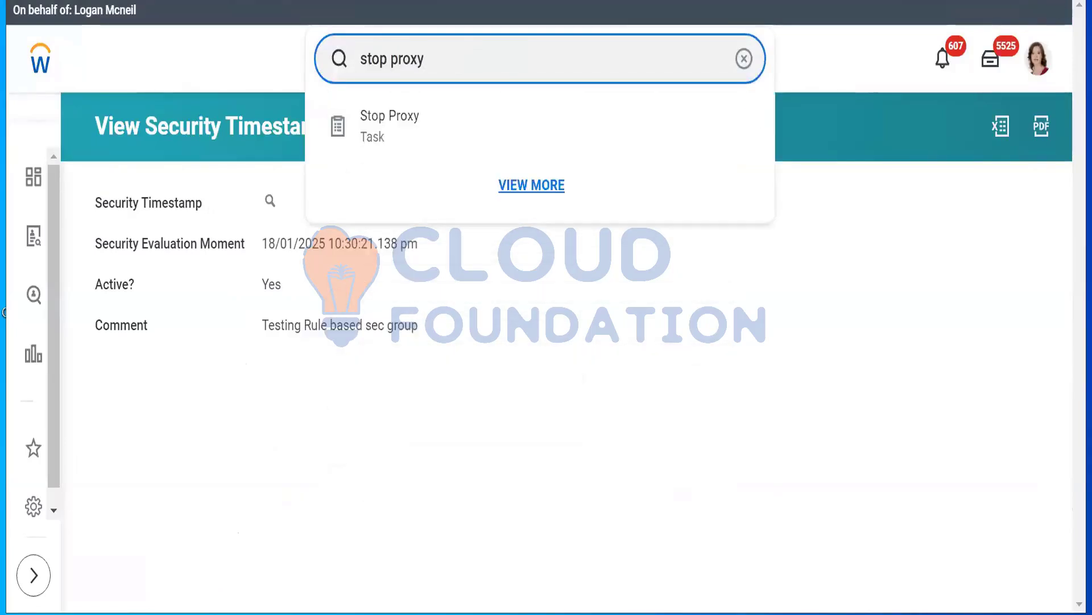
pyautogui.click(409, 126)
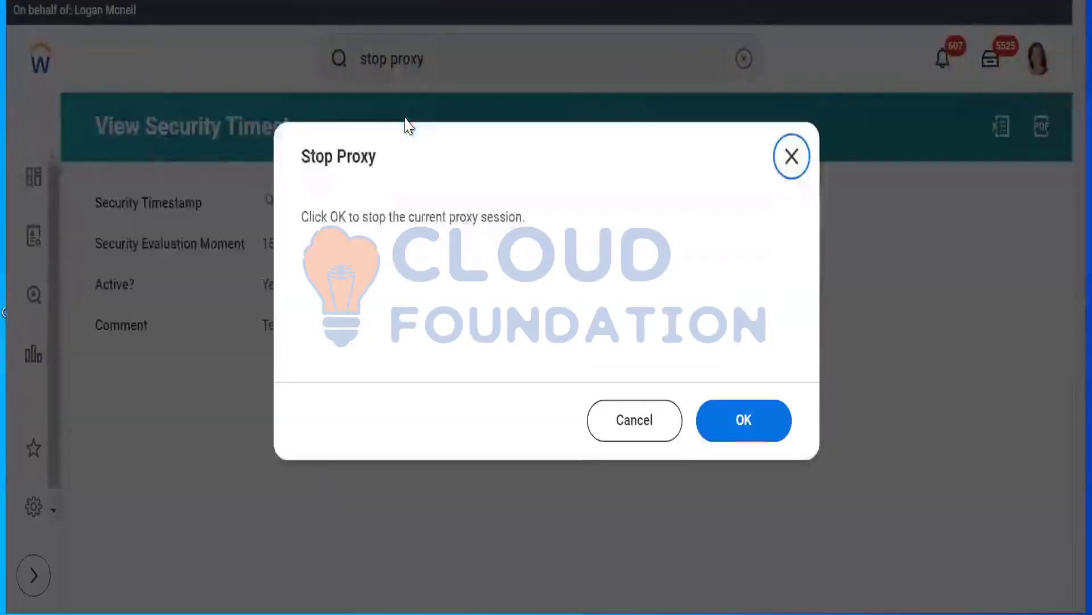
pyautogui.click(739, 422)
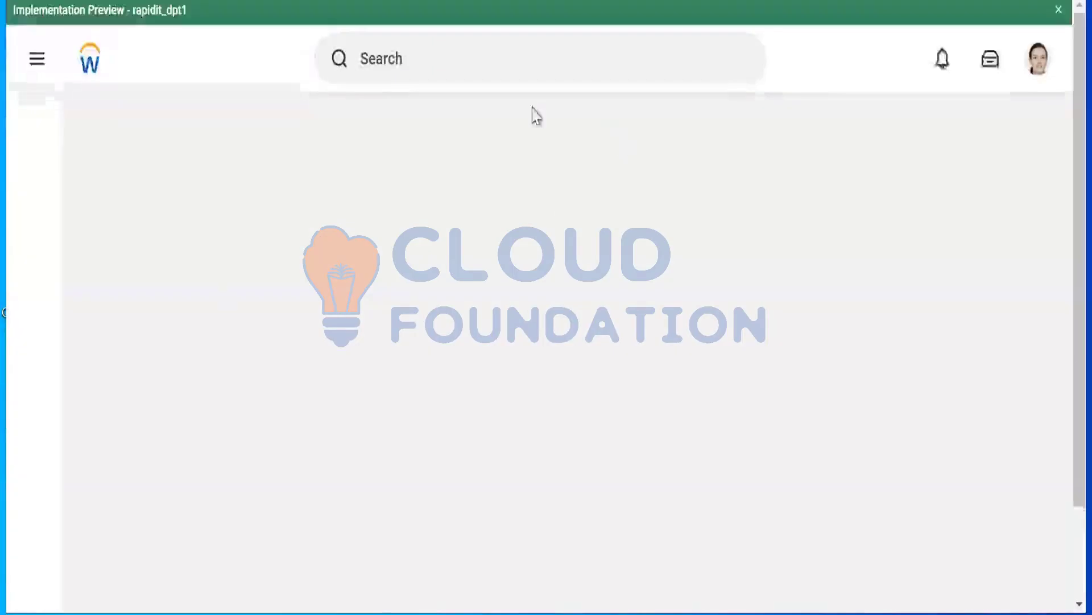
# Open the signed-in worker's profile and view its Contact section
pyautogui.click(1035, 38)
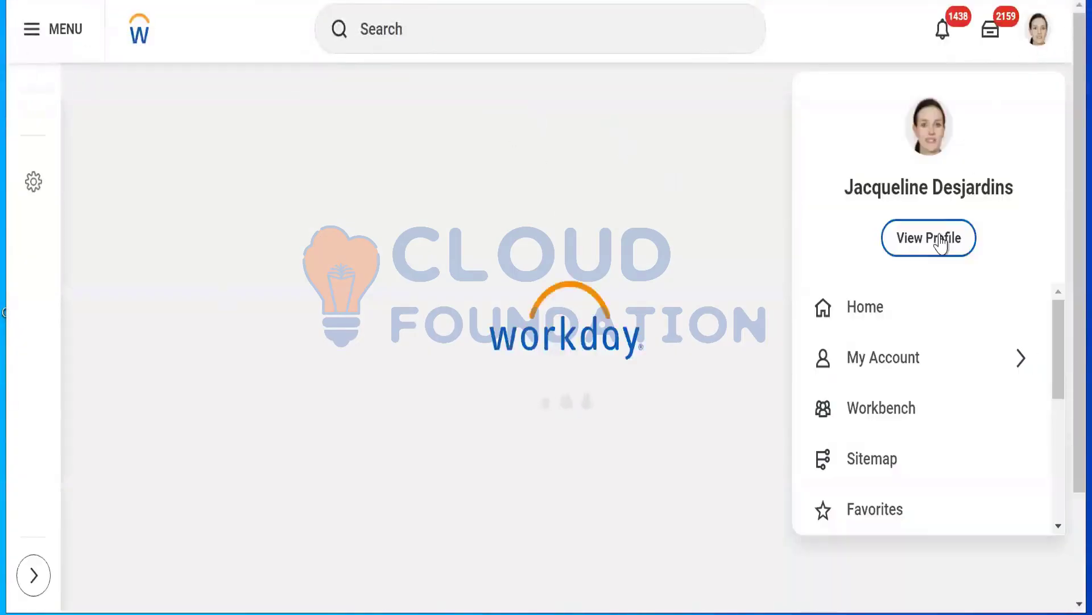
pyautogui.click(820, 171)
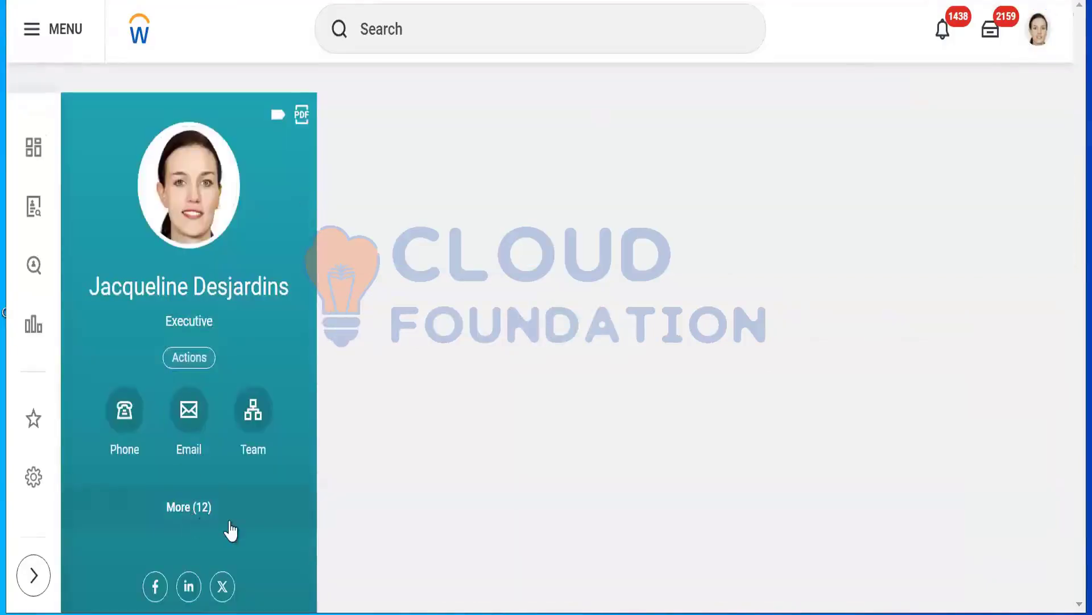
pyautogui.click(230, 530)
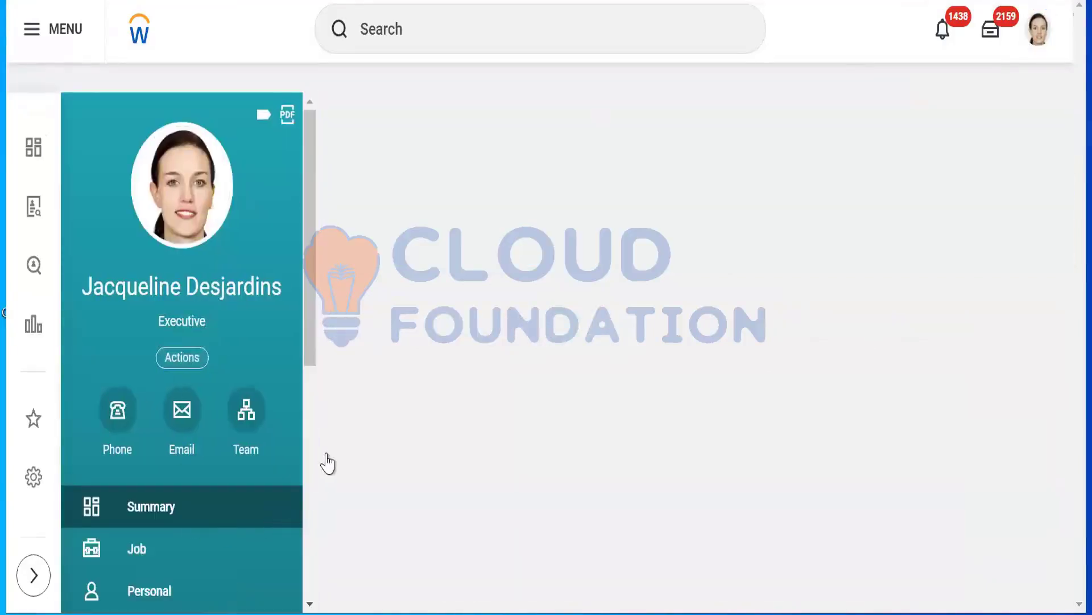
pyautogui.scroll(-5, 188, 484)
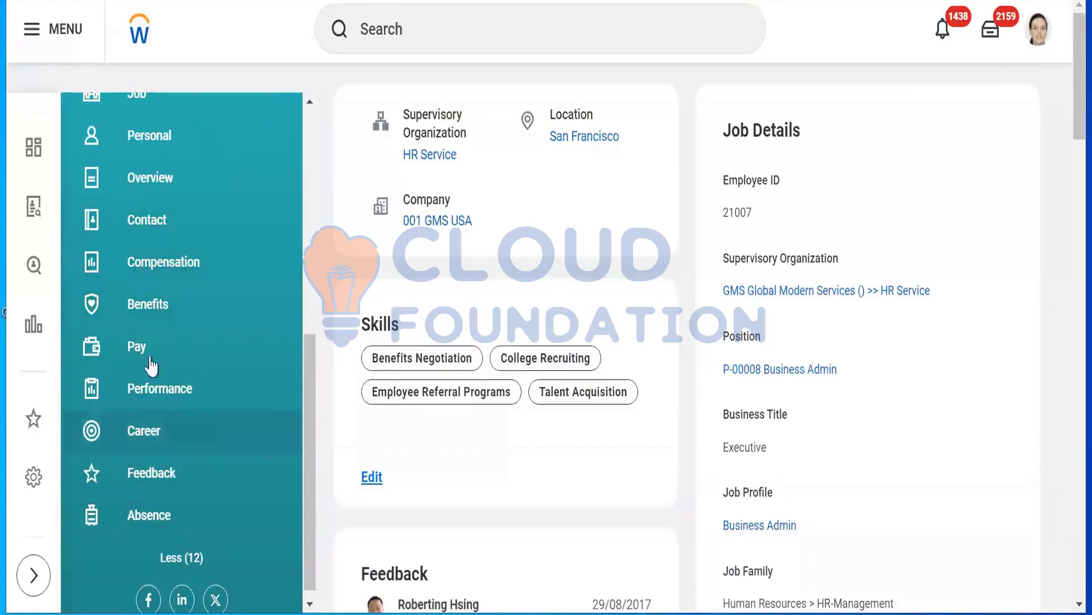
pyautogui.click(144, 238)
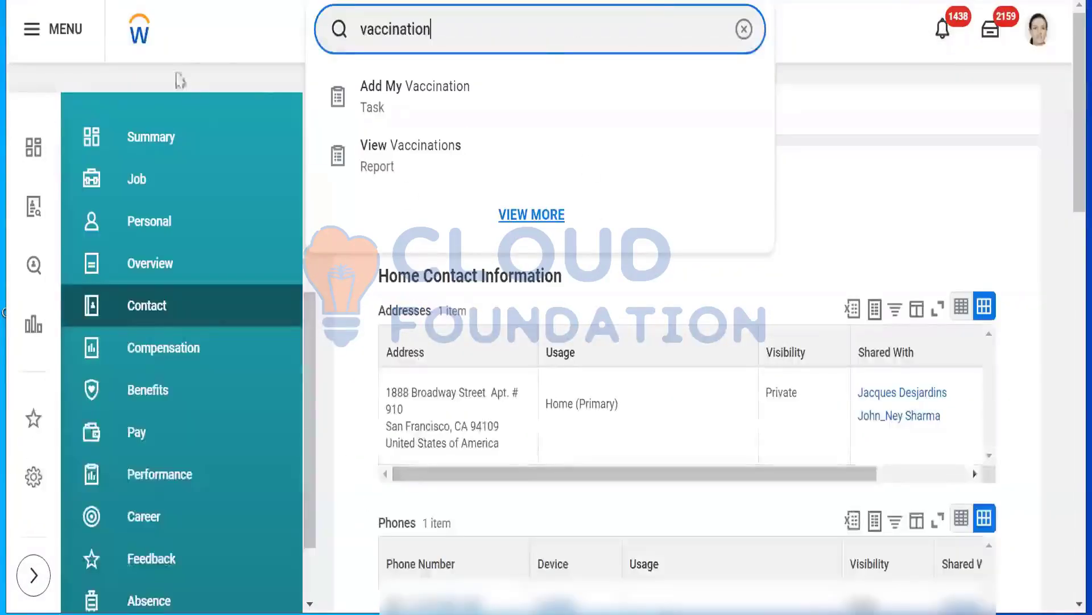
# Search by surname for the Customer Service Representative based in Bangkok and open the worker's profile
pyautogui.click(743, 29)
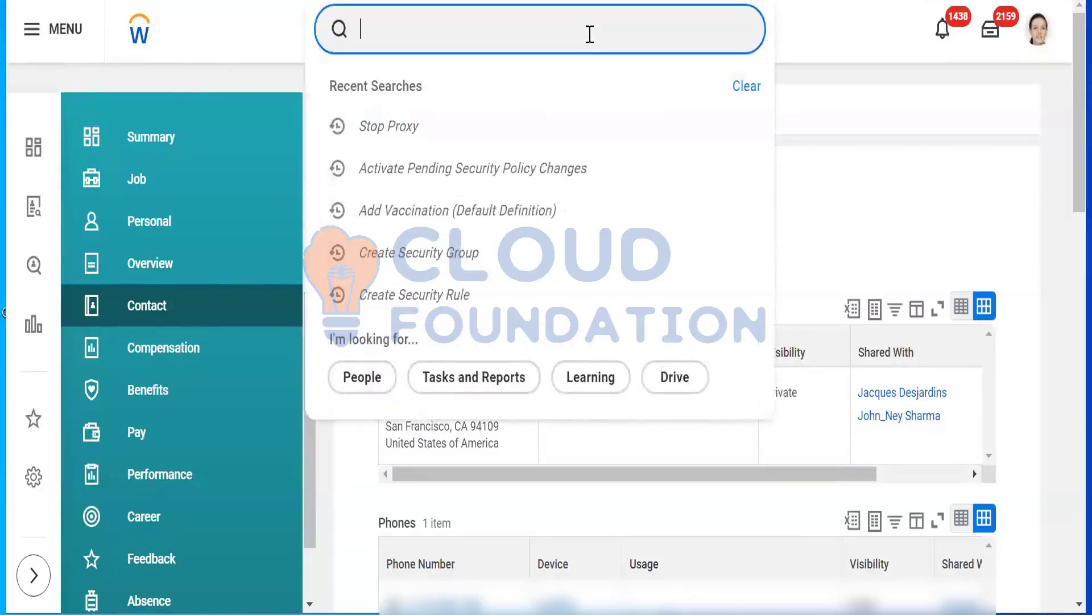
pyautogui.write('singhseni')
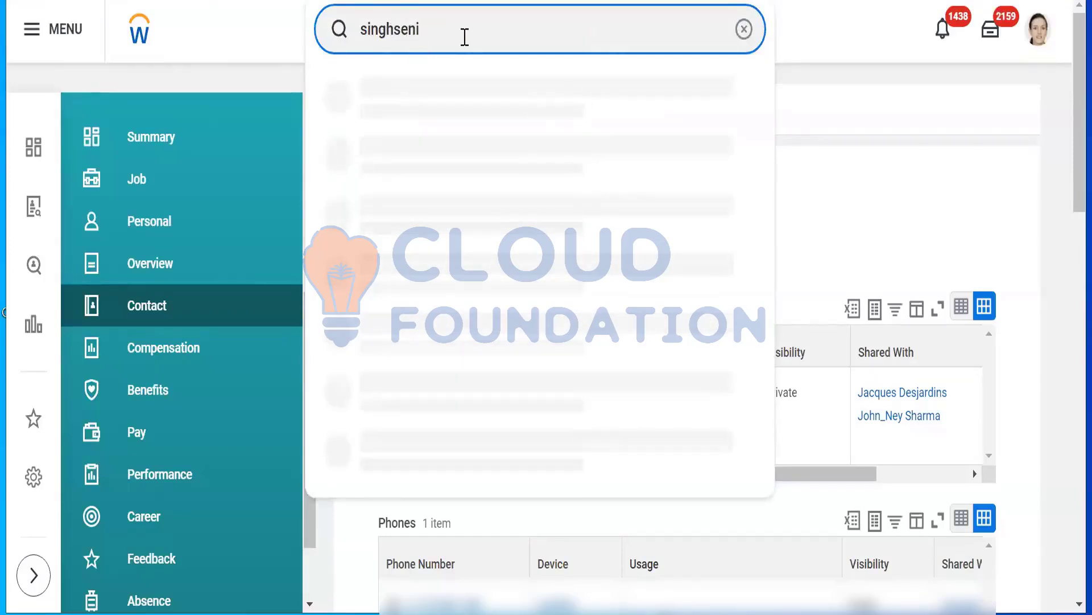
pyautogui.press('BackSpace')
pyautogui.press('BackSpace')
pyautogui.press('BackSpace')
pyautogui.press('BackSpace')
pyautogui.press('BackSpace')
pyautogui.press('BackSpace')
pyautogui.write('g')
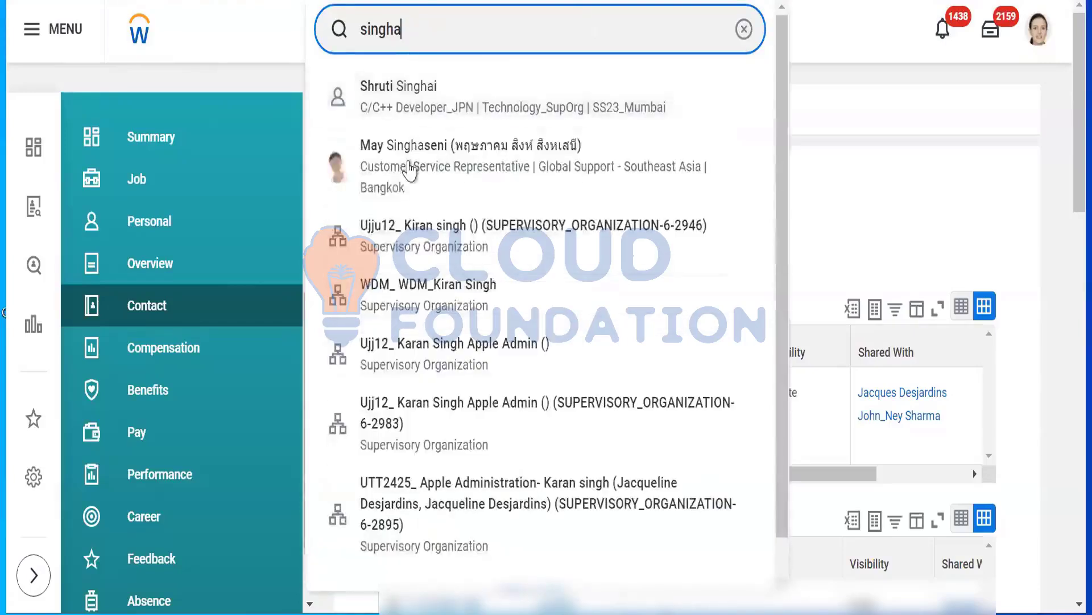
pyautogui.click(412, 169)
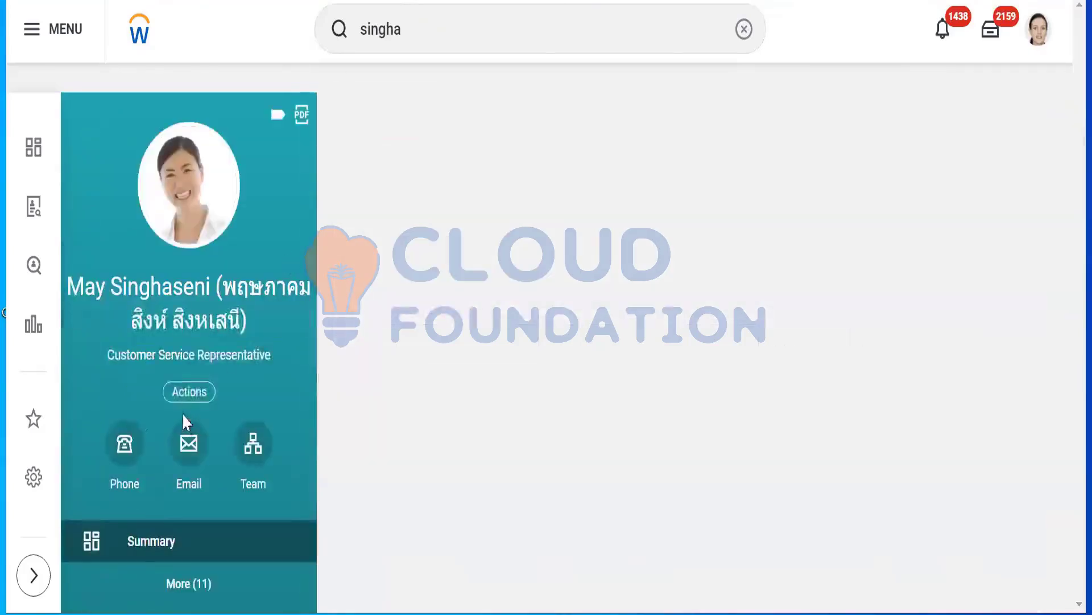
# Start a proxy session as the Bangkok-based worker from the profile's related actions
pyautogui.click(184, 398)
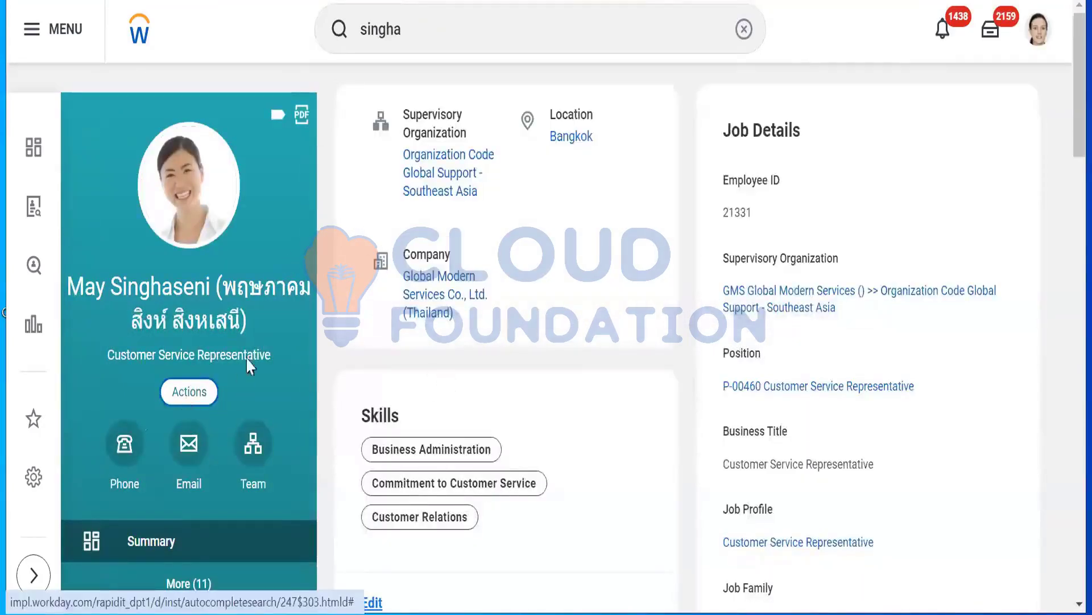
pyautogui.click(196, 401)
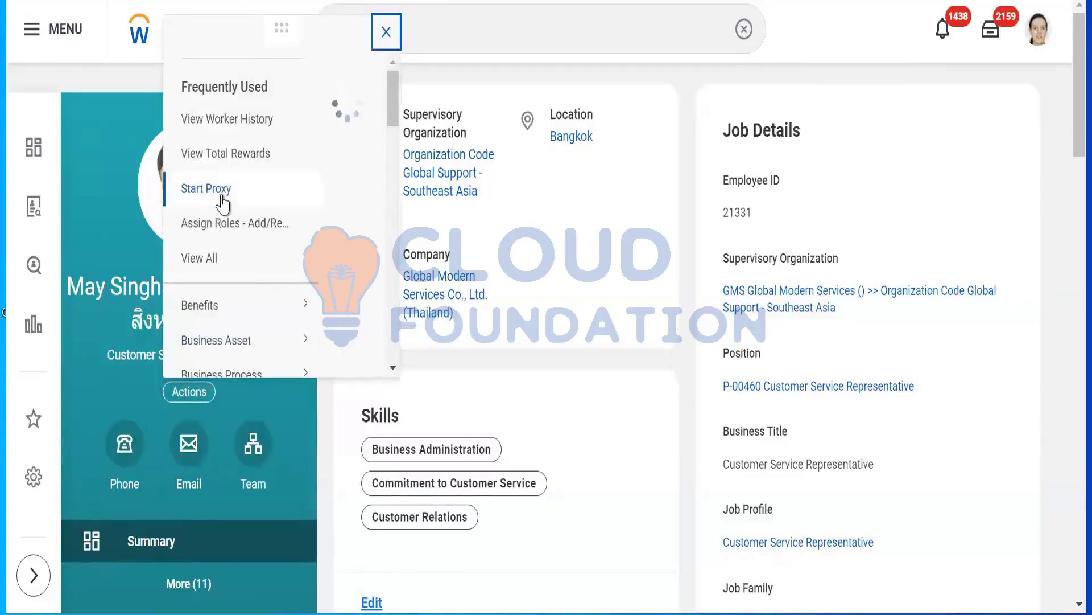
pyautogui.click(223, 201)
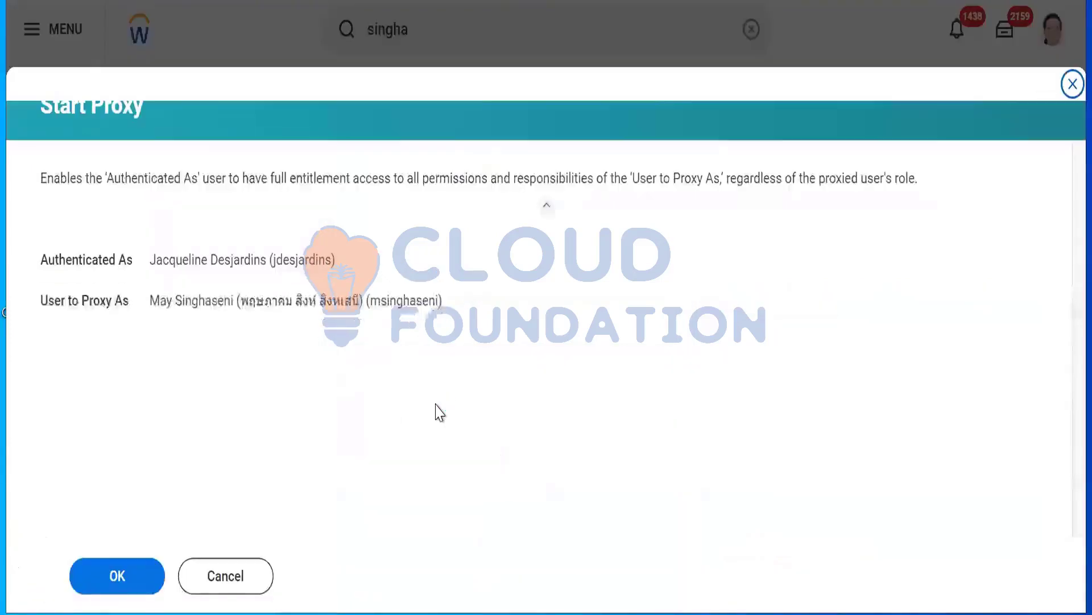
pyautogui.click(86, 578)
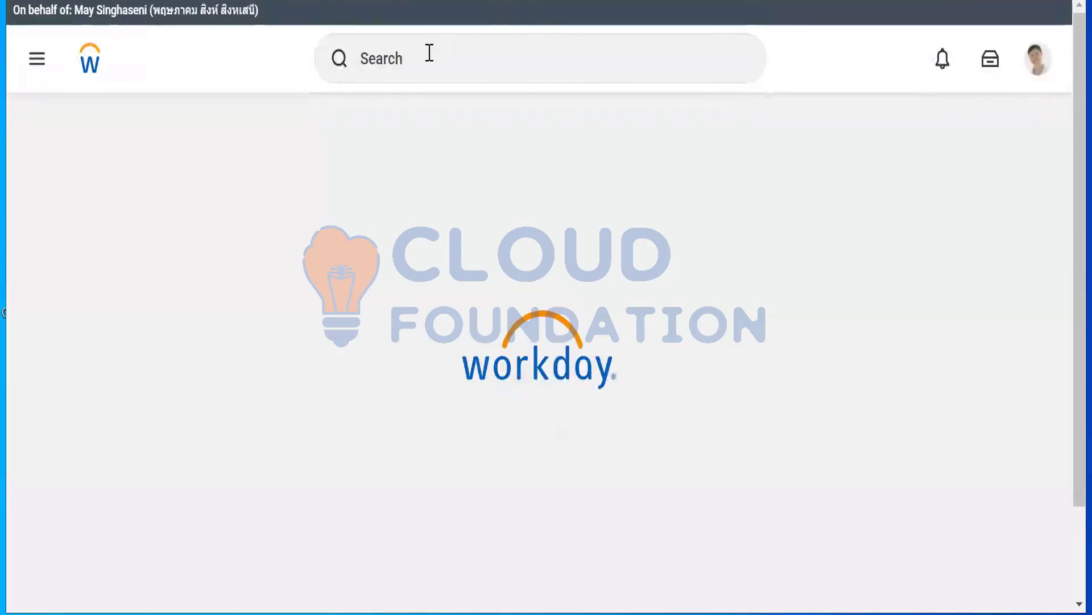
# Search for vaccina as the proxied Bangkok worker to check which vaccination tasks are available
pyautogui.click(430, 53)
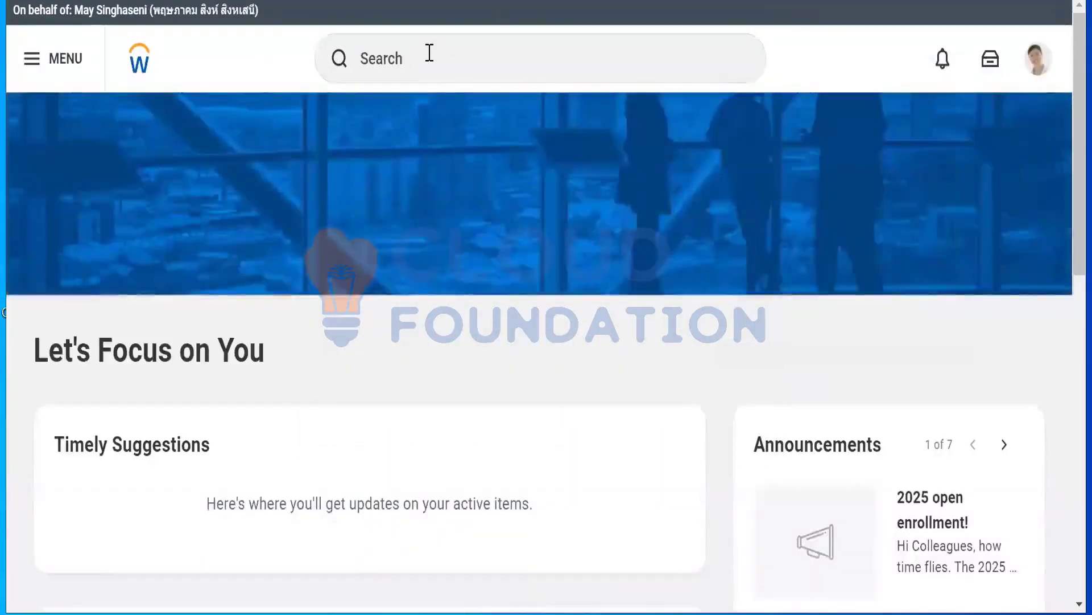
pyautogui.click(429, 52)
pyautogui.write('v')
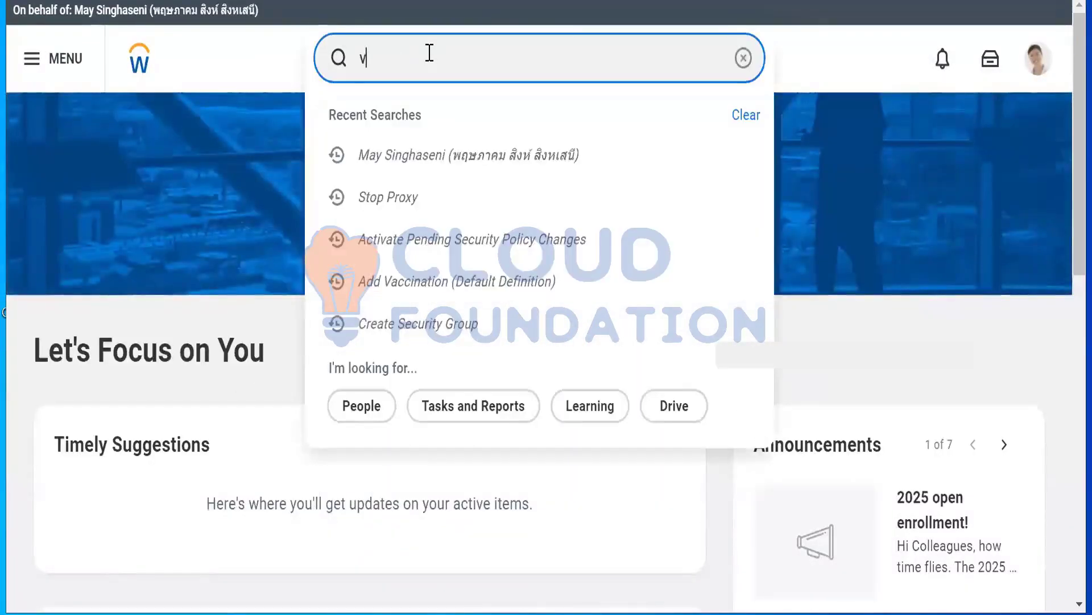
pyautogui.write('accina')
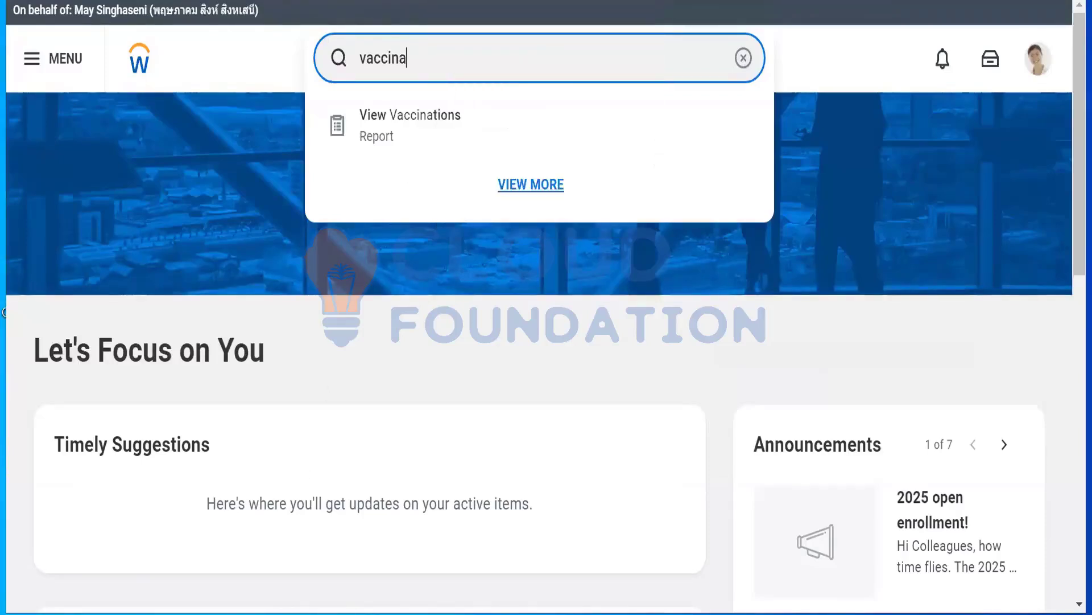
# Switch to Notepad and enter an opening line that mentions cloud foundation, followed by blank lines
pyautogui.click(225, 613)
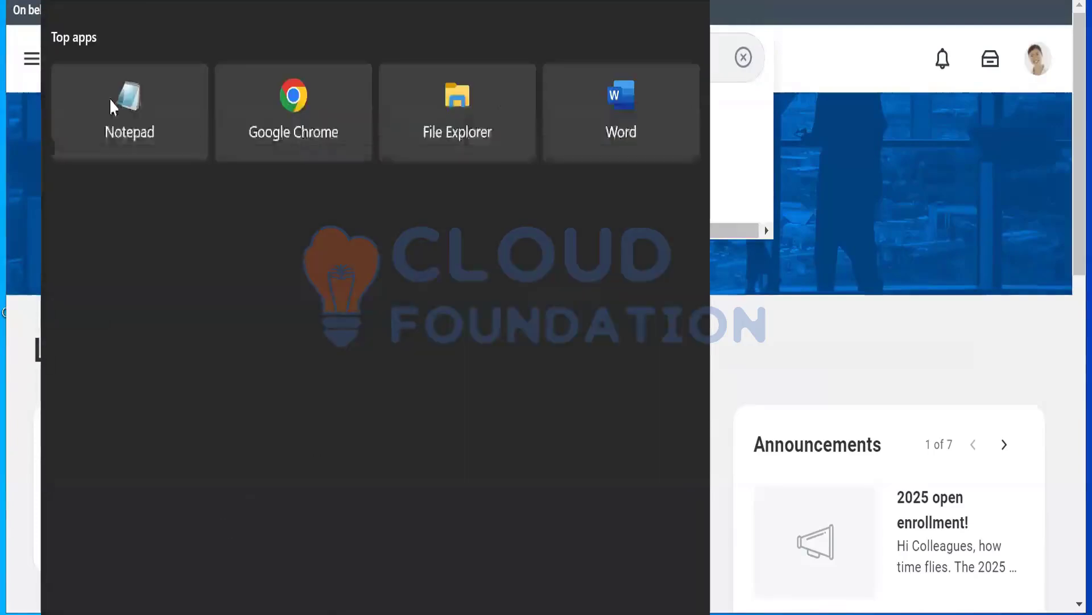
pyautogui.click(108, 134)
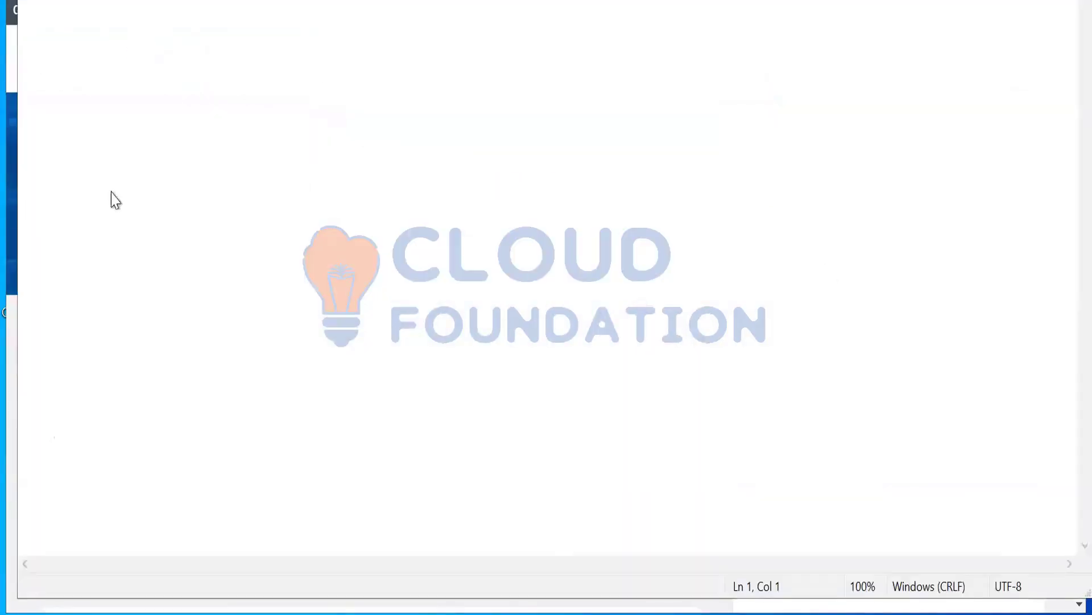
pyautogui.write('the to cloud foundation')
pyautogui.press('Return')
pyautogui.press('Return')
pyautogui.press('Return')
# Write the first summary point "1. Create Security Rule" with the sub-line "Created rule that handles country (USA)"
pyautogui.write('1. Create Securi')
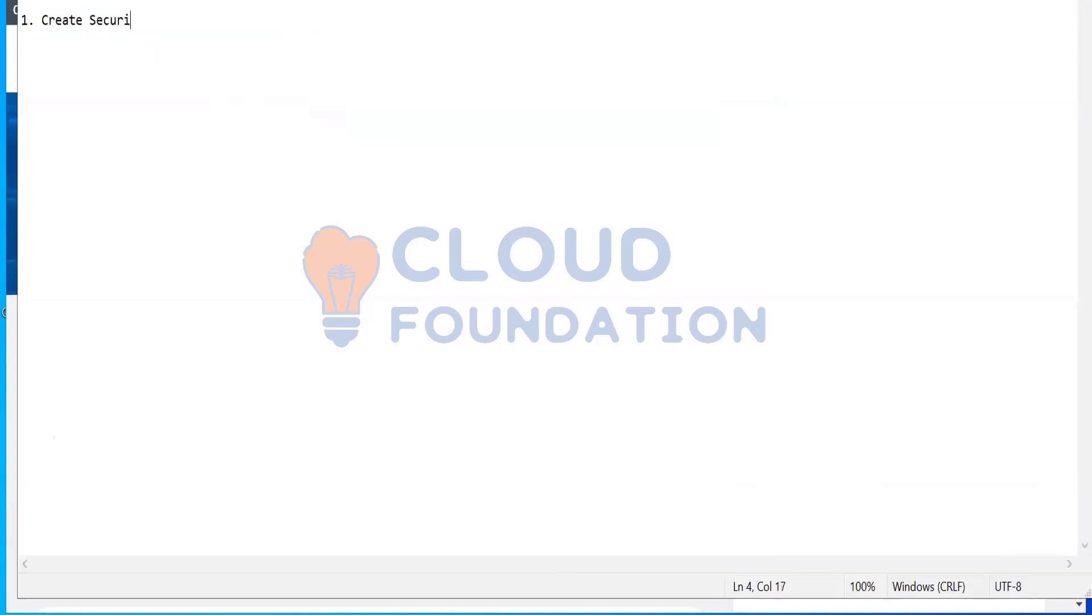
pyautogui.write('ty Rule')
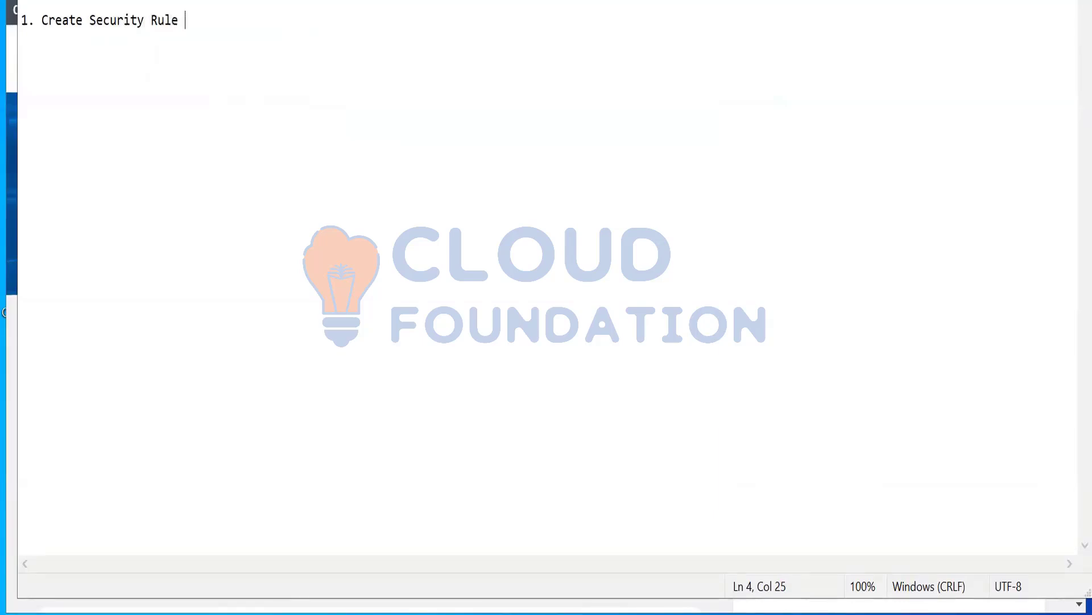
pyautogui.press('Return')
pyautogui.press('Return')
pyautogui.write('Created rule that')
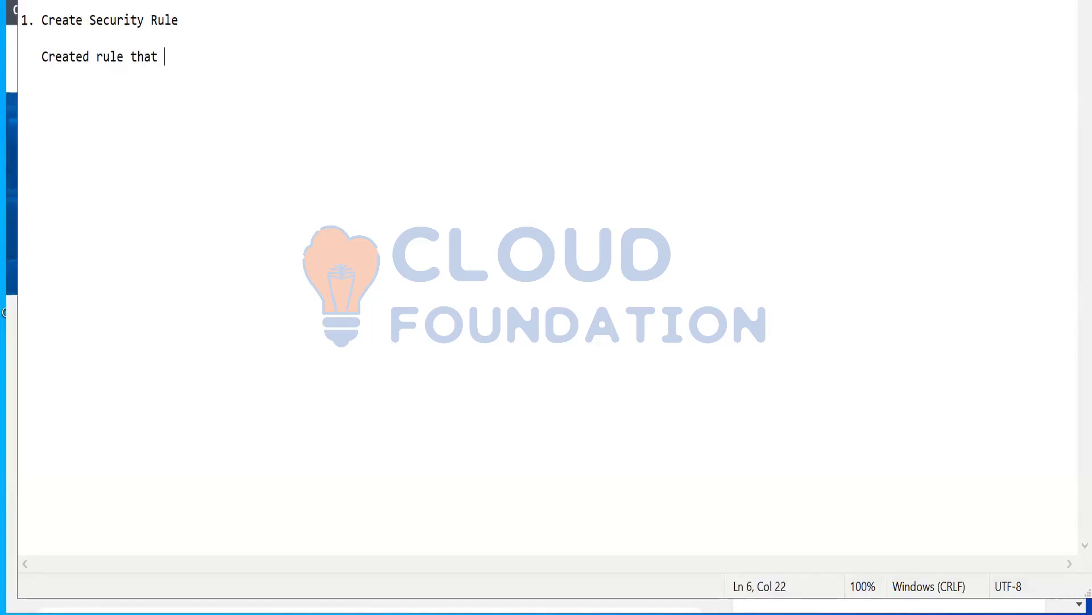
pyautogui.write(' handles country (USA)')
# Add the point "2. Created rule based security group" with the sub-line "Added base line security group as Employee as self"
pyautogui.press('Return')
pyautogui.press('Return')
pyautogui.press('Return')
pyautogui.write('2')
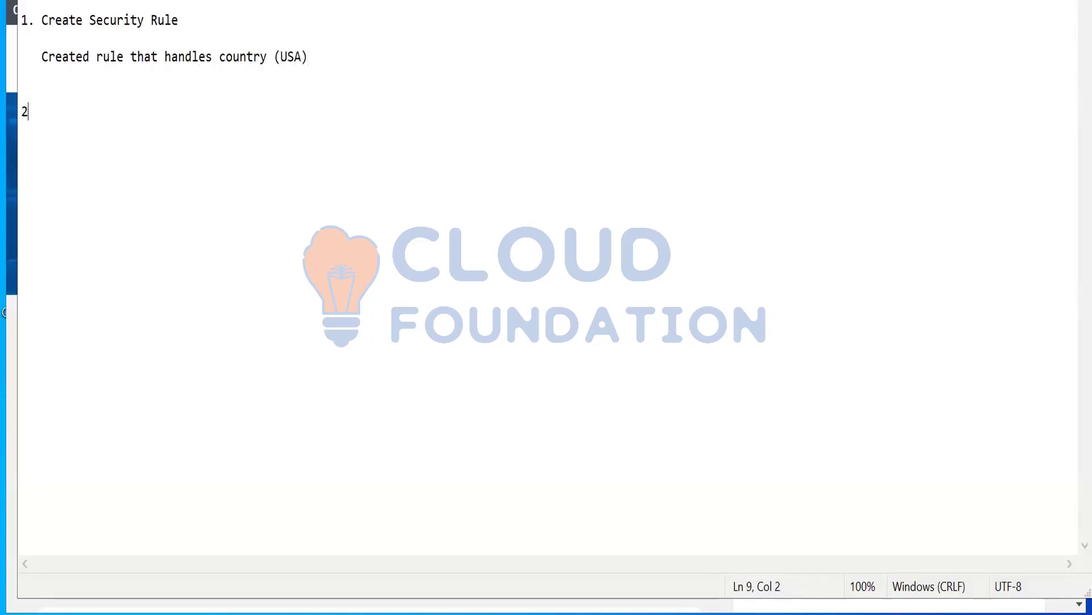
pyautogui.write('. Created rule based s')
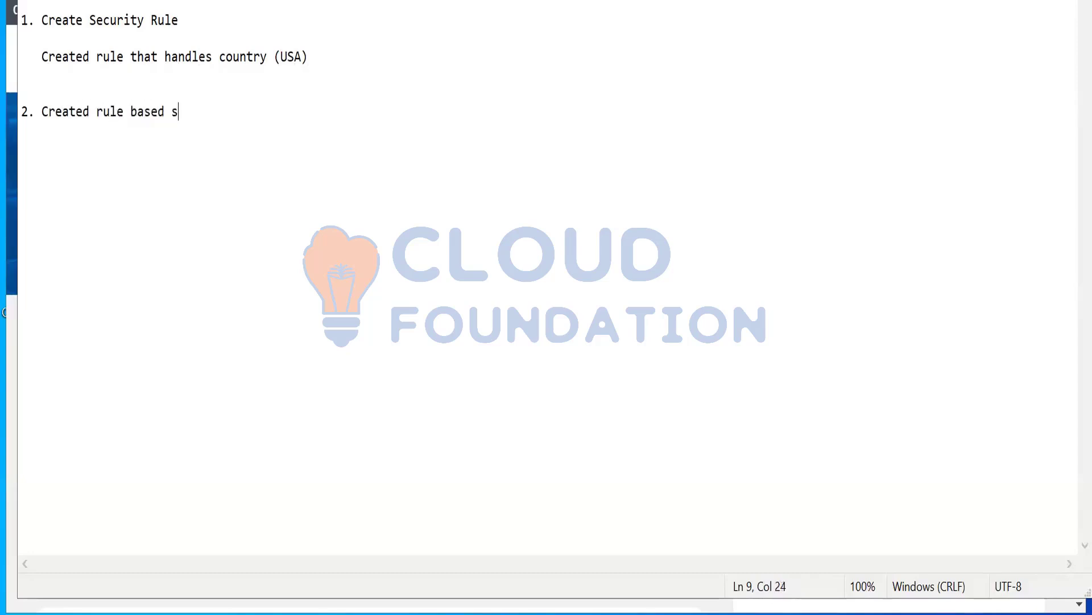
pyautogui.write('ecurity group')
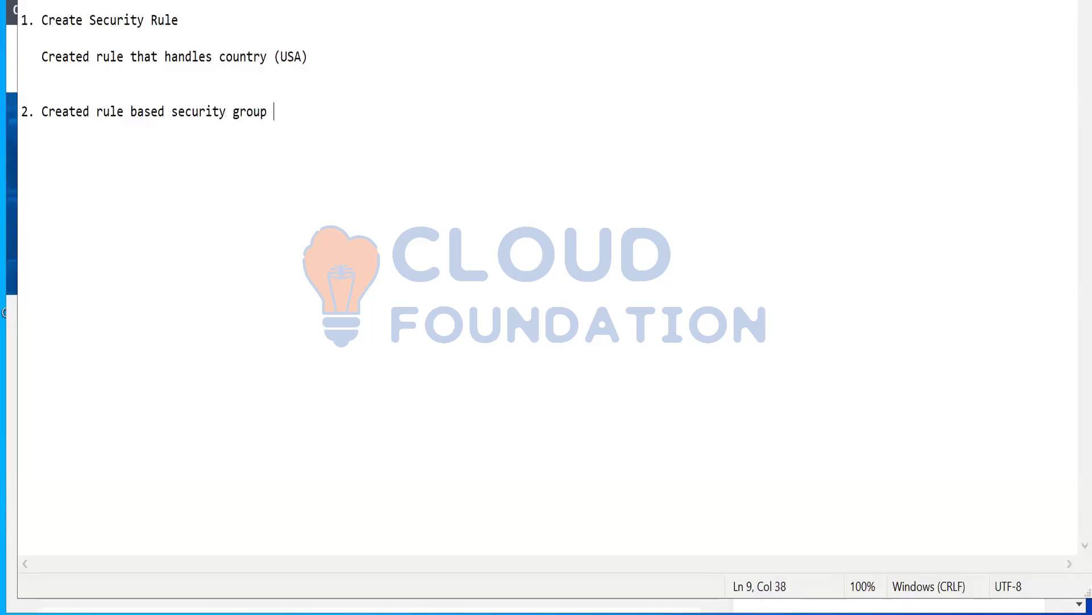
pyautogui.press('Return')
pyautogui.press('Return')
pyautogui.write('Added')
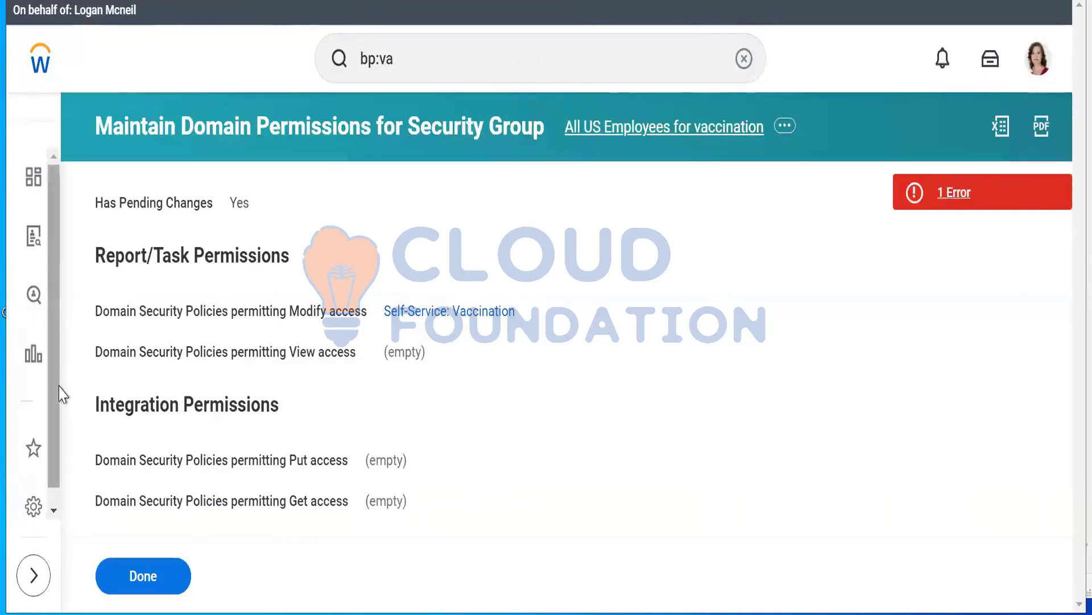
# Switch back to Workday, reload the page and try to end the current proxy session with the Stop Proxy task
pyautogui.press('F5')
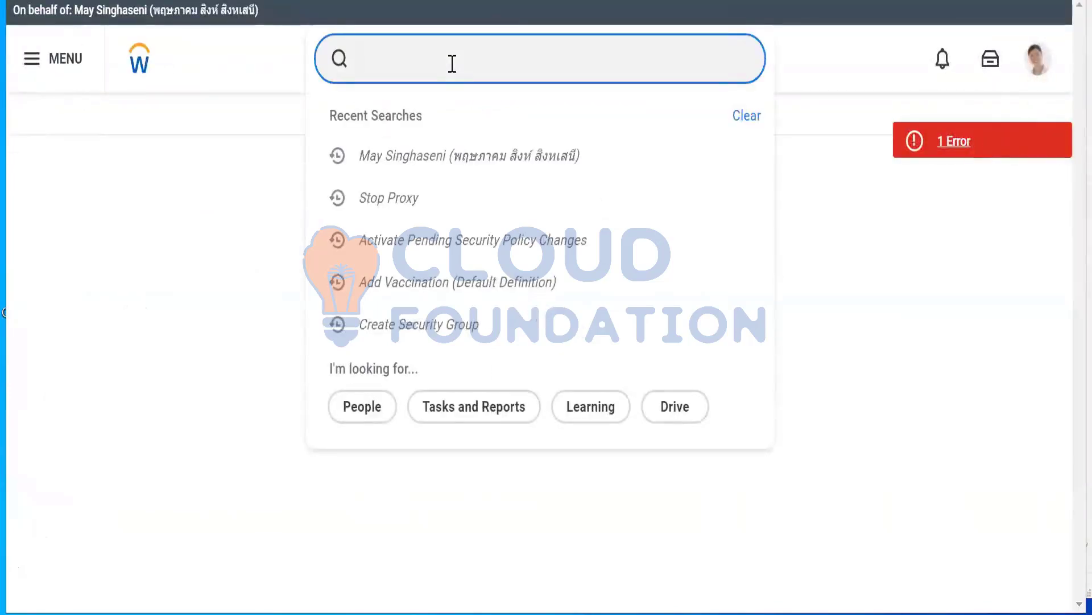
pyautogui.write('stop proxy')
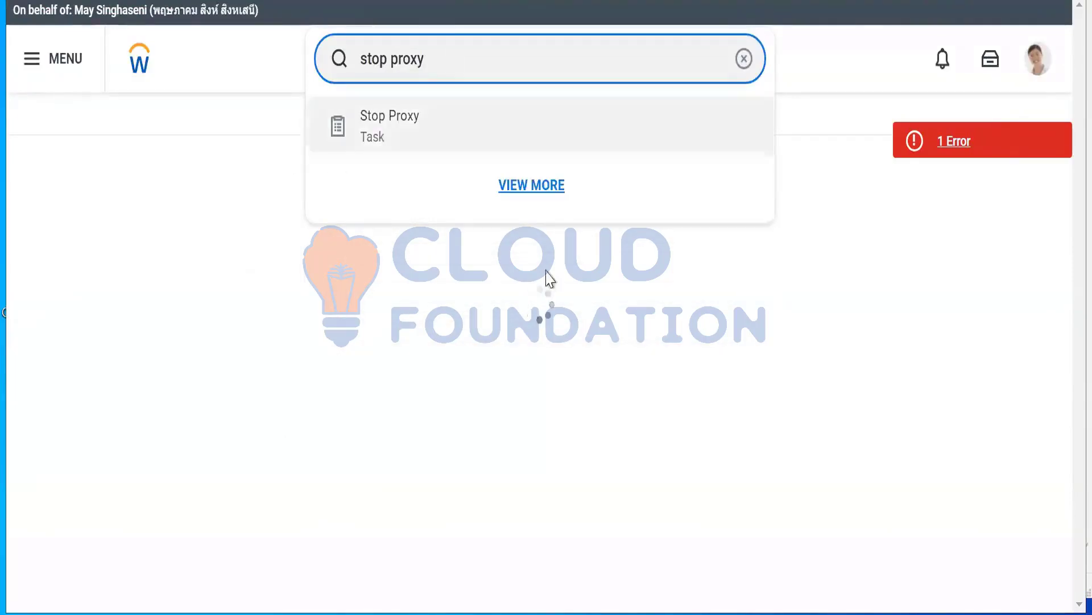
pyautogui.click(384, 142)
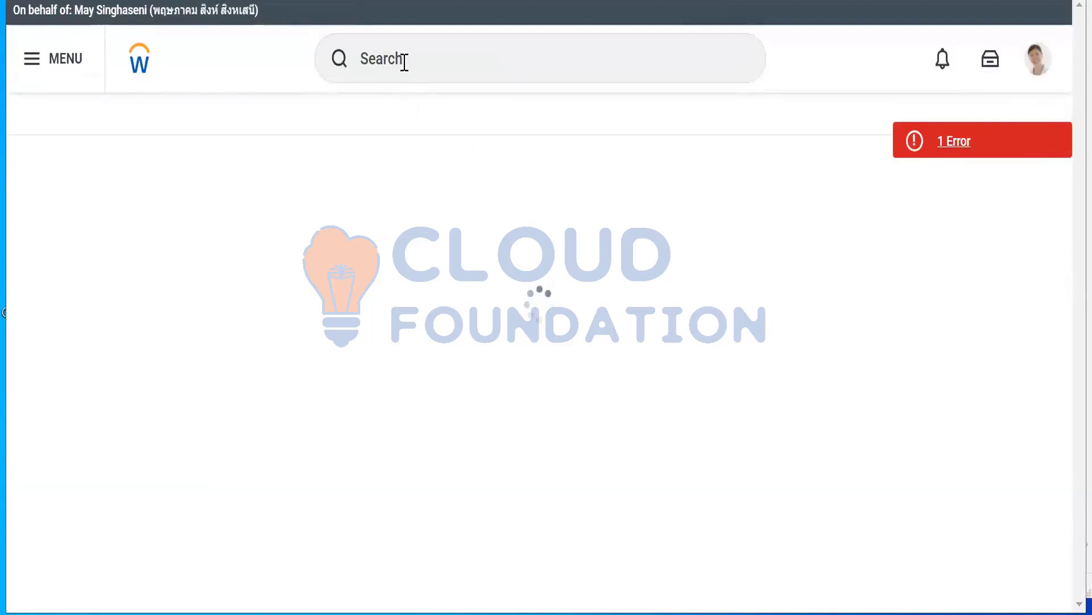
pyautogui.click(405, 61)
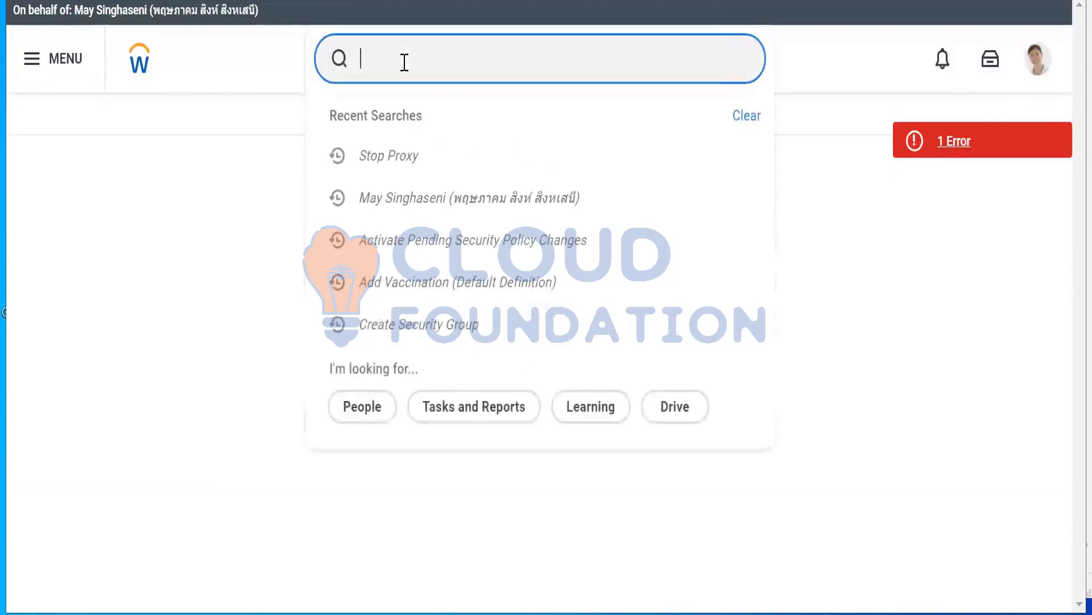
pyautogui.click(398, 173)
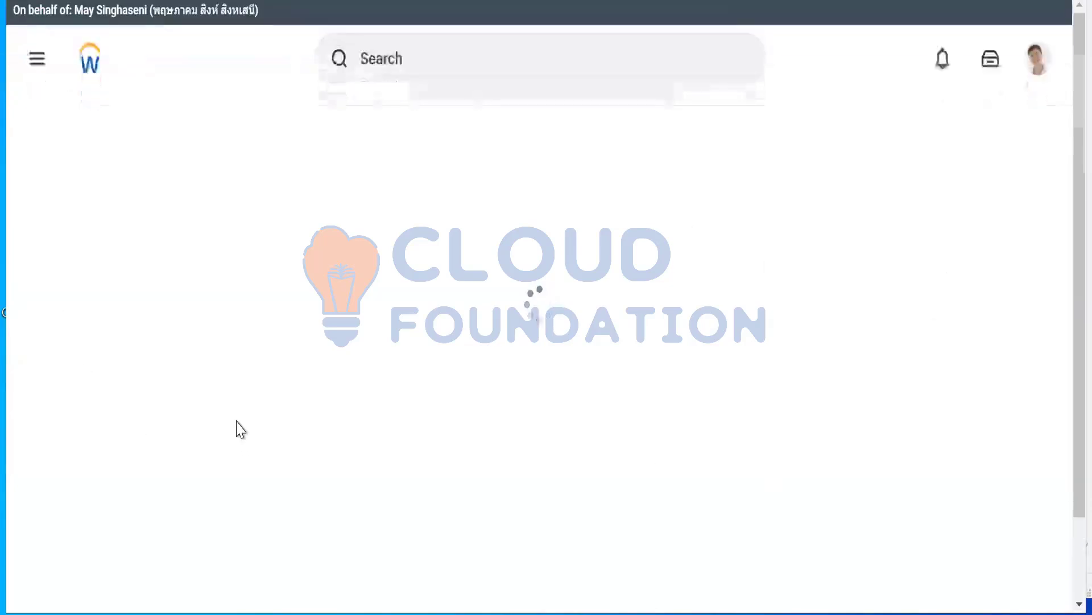
pyautogui.click(446, 58)
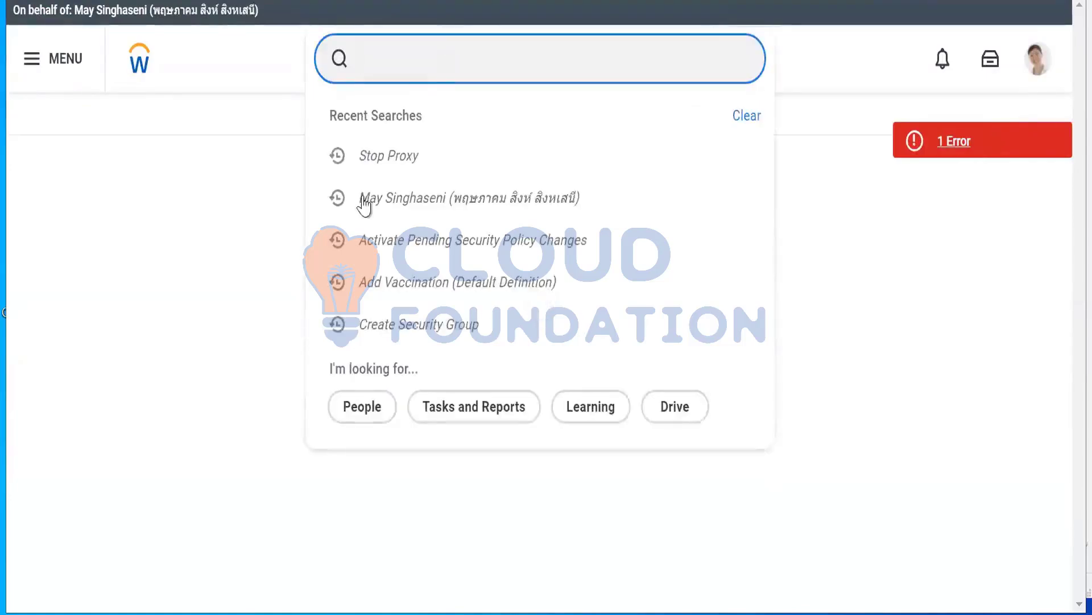
pyautogui.click(389, 156)
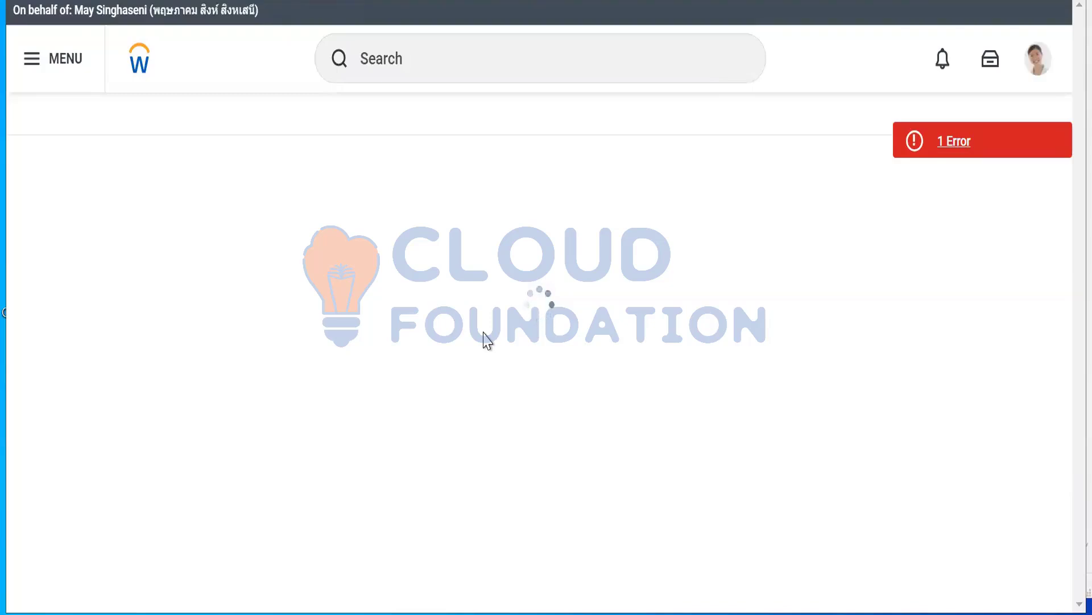
pyautogui.click(1039, 62)
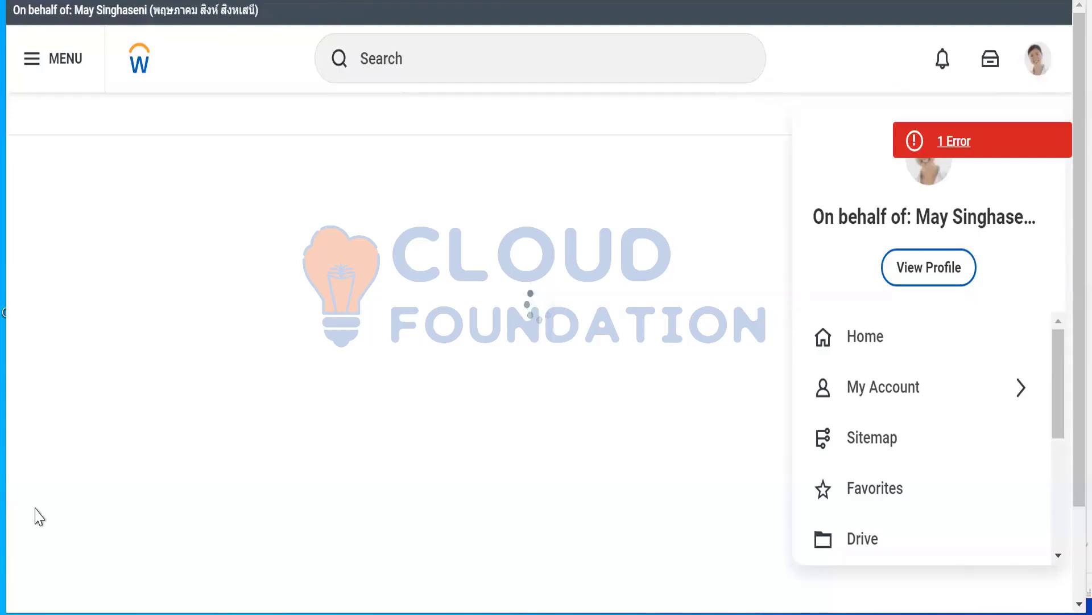
# Return to the Notepad summary and write point 4 as "Added Domains and BP Security initiation transaction permissions to add vaccination"
pyautogui.hotkey('alt', 'Tab')
pyautogui.write('Add')
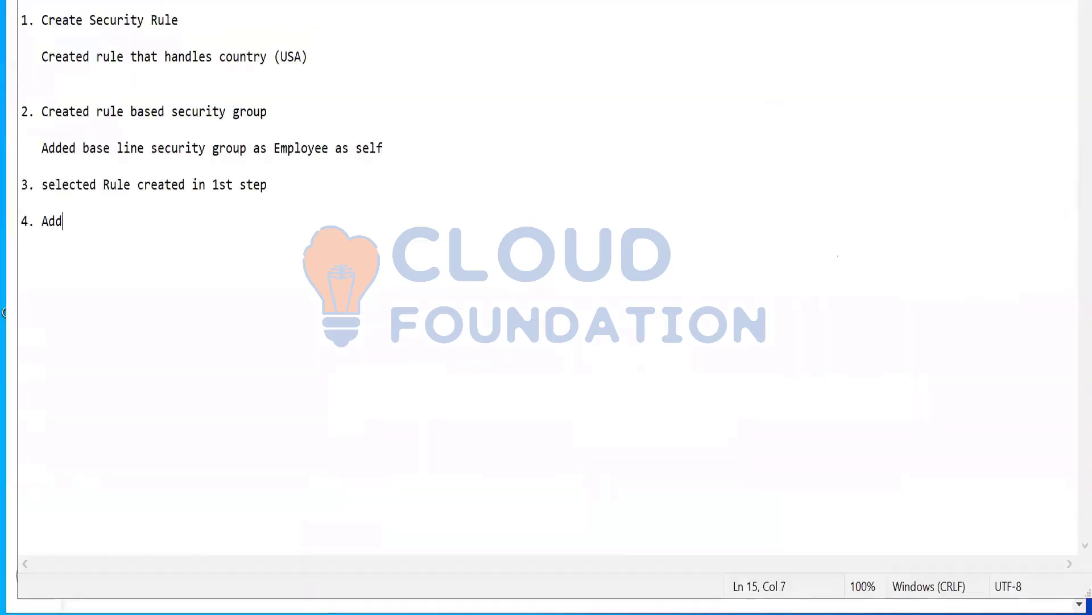
pyautogui.write('ed Domains and B')
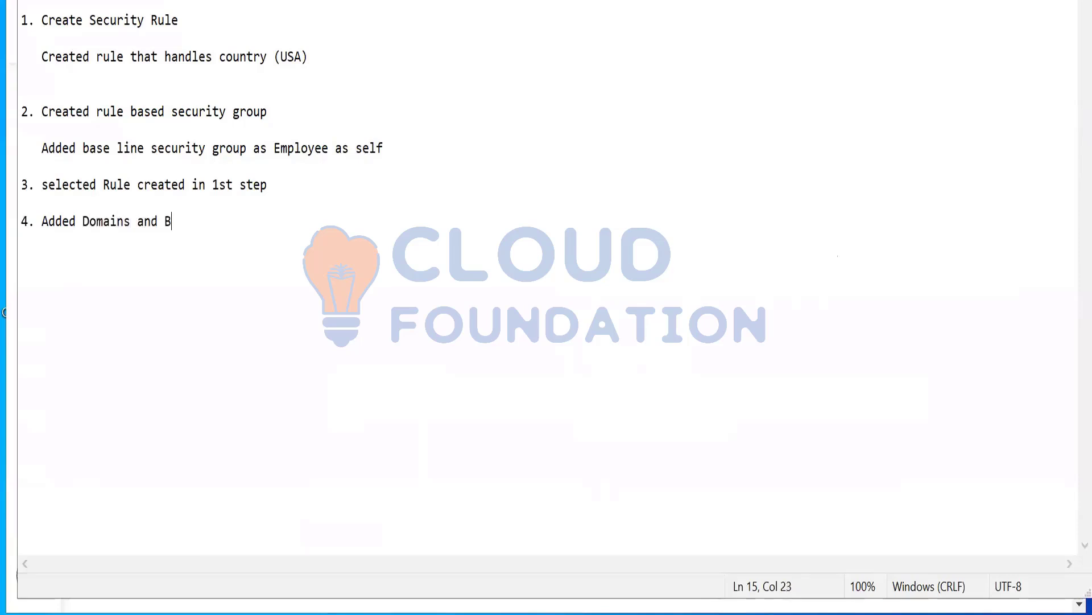
pyautogui.write('P Sec urity initiation tr')
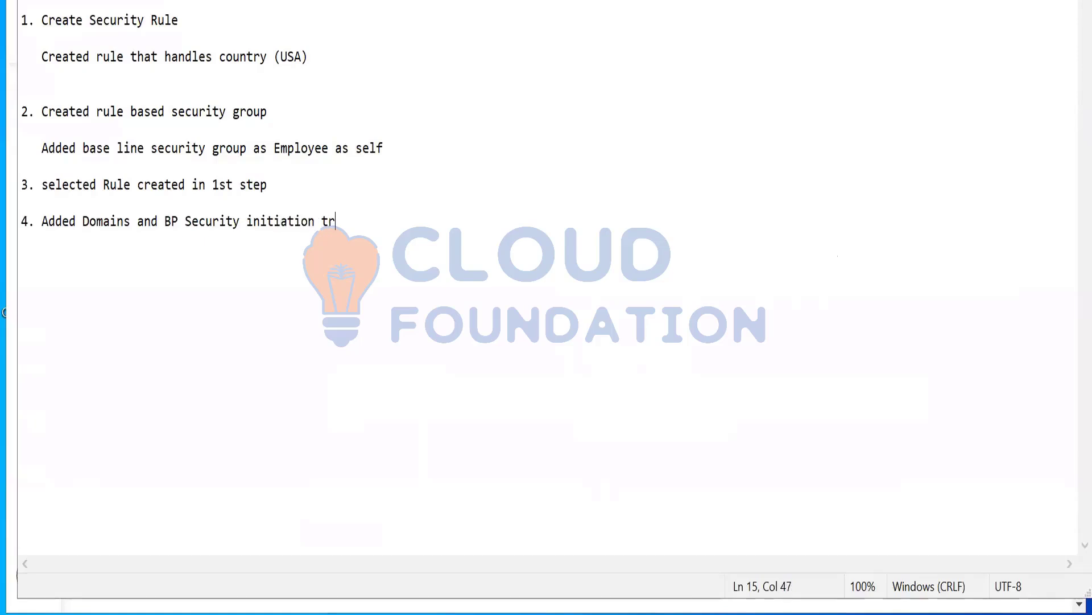
pyautogui.write('ansaction p')
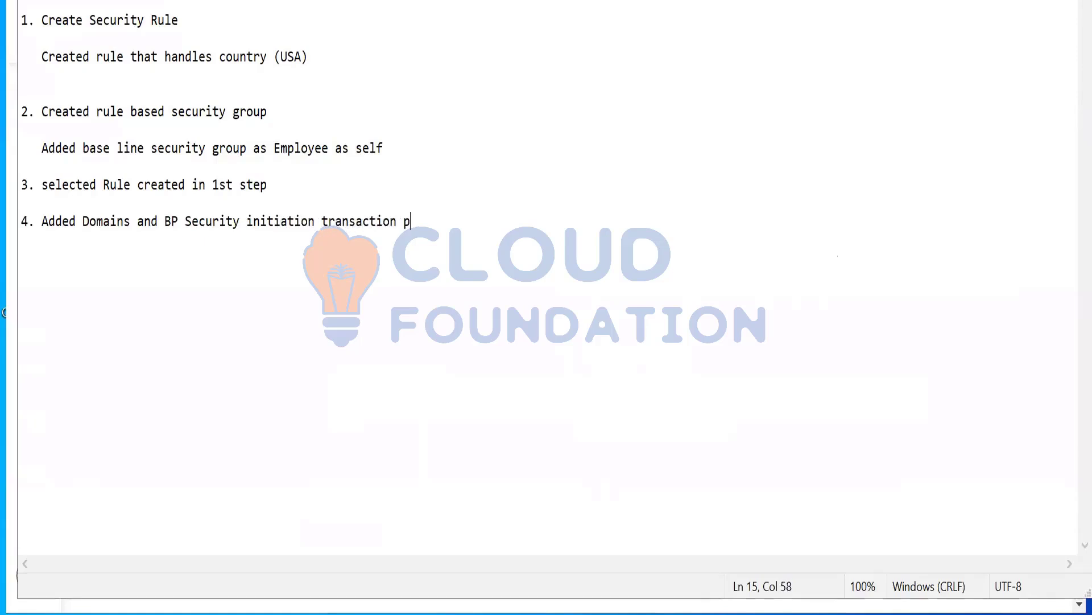
pyautogui.write('ermissions to ')
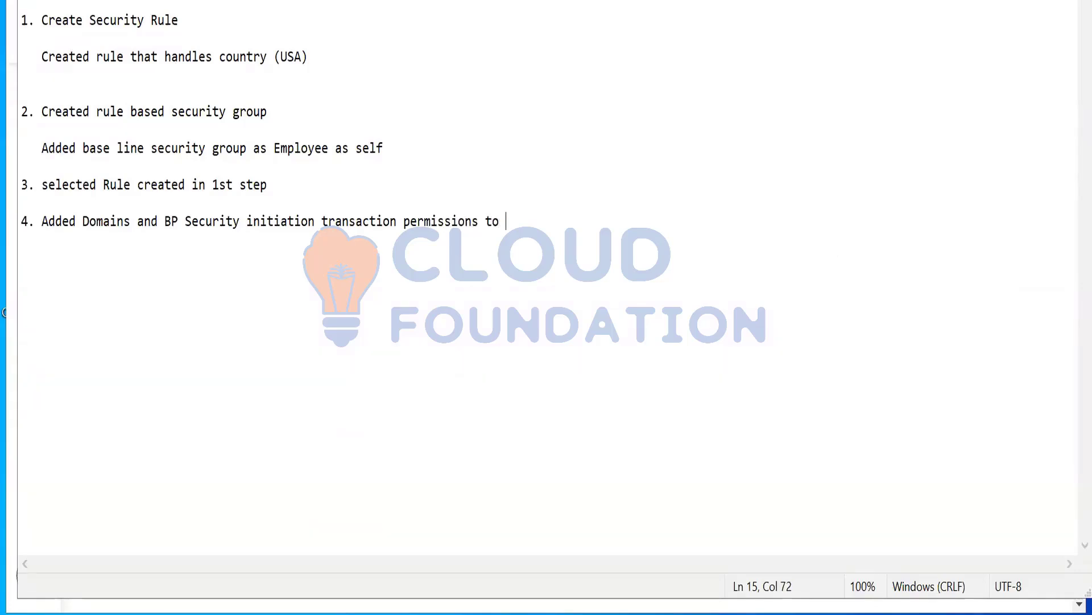
pyautogui.write('add vaccination')
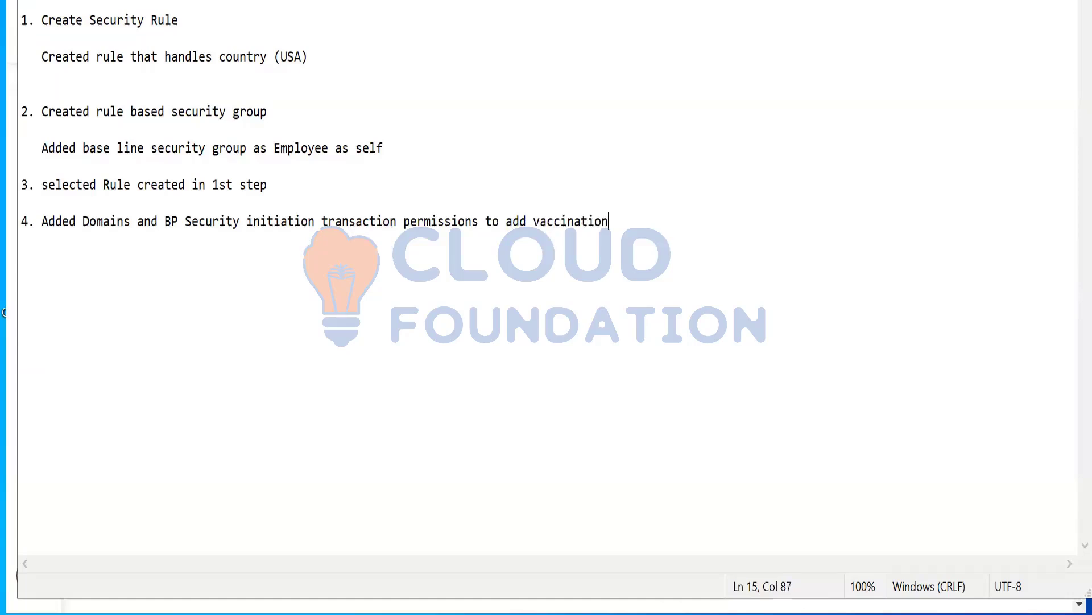
# Add the summary point "5. Tested as US employee" below point 4
pyautogui.press('Return')
pyautogui.write('5. Tested as US ')
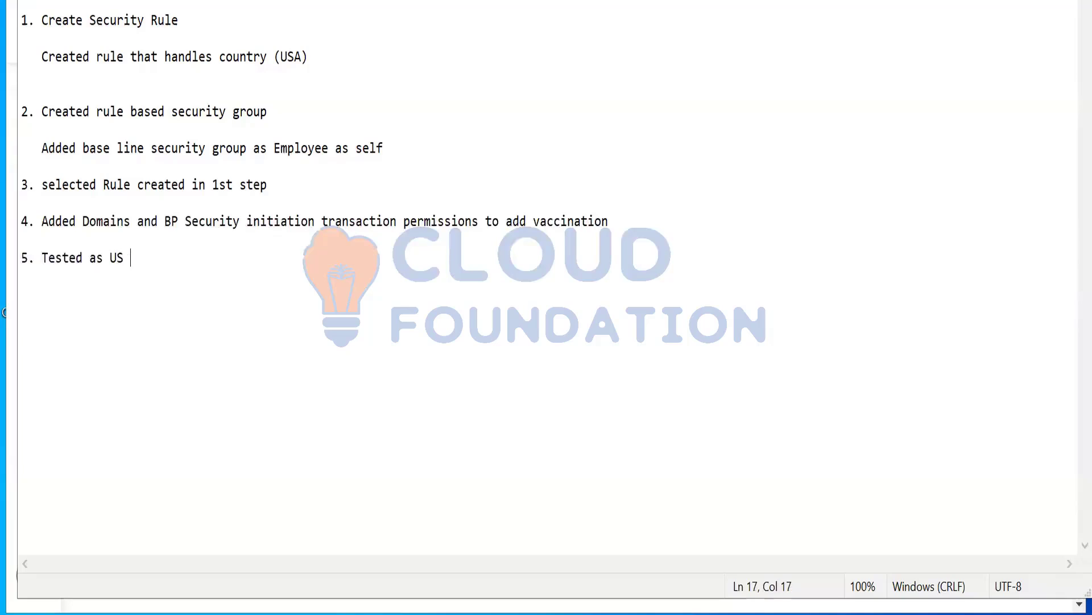
pyautogui.write('employee to ensure tha')
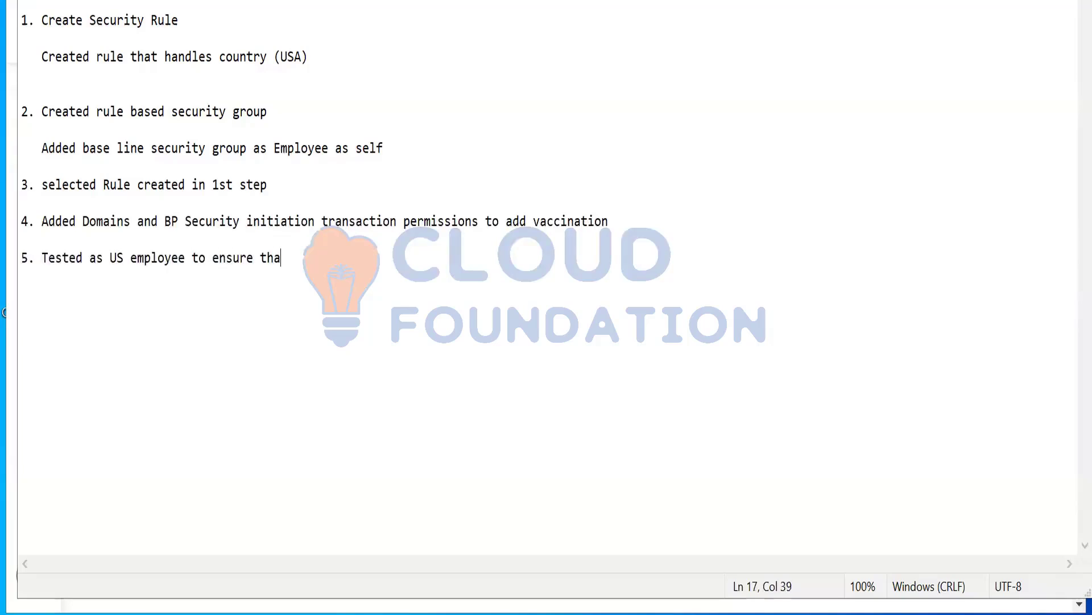
pyautogui.write('t vacc')
pyautogui.write('iation')
# Complete summary point 5 with "to ensure that vaccination task is accessable" after "Tested as US employee"
pyautogui.press('BackSpace')
pyautogui.press('BackSpace')
pyautogui.press('BackSpace')
pyautogui.press('BackSpace')
pyautogui.press('BackSpace')
pyautogui.press('BackSpace')
pyautogui.write('nation task is accessable')
# Add the summary point "6. Tested as NON US employee to ensure that vaccination is not accessible" below point 5
pyautogui.press('Return')
pyautogui.press('Return')
pyautogui.write('6. Tested as NOn')
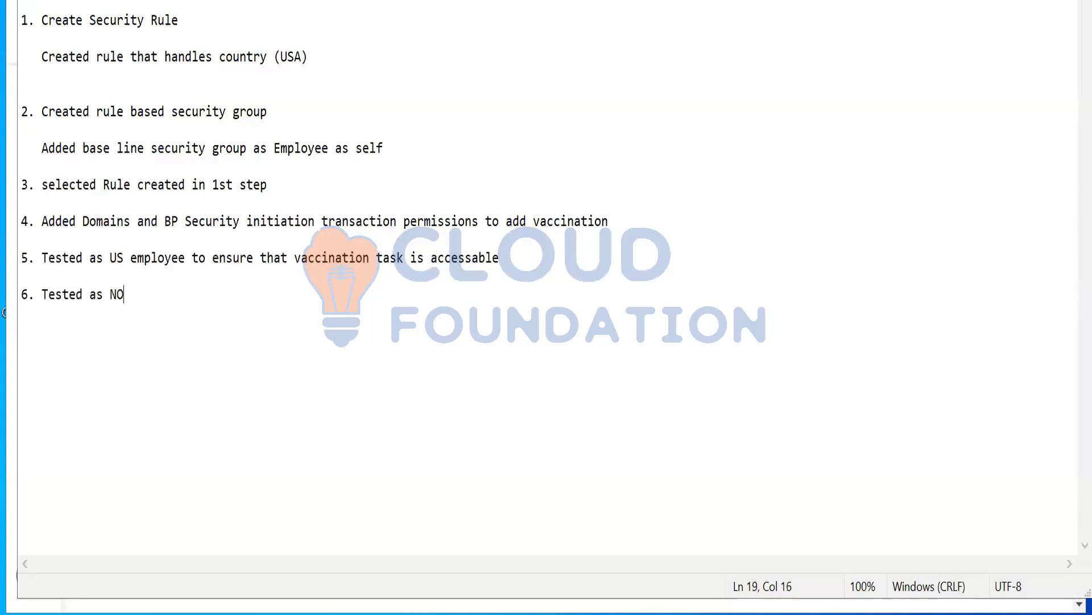
pyautogui.press('BackSpace')
pyautogui.press('BackSpace')
pyautogui.write('N US em')
pyautogui.write('ployee to ')
pyautogui.write('ens')
pyautogui.write('that ')
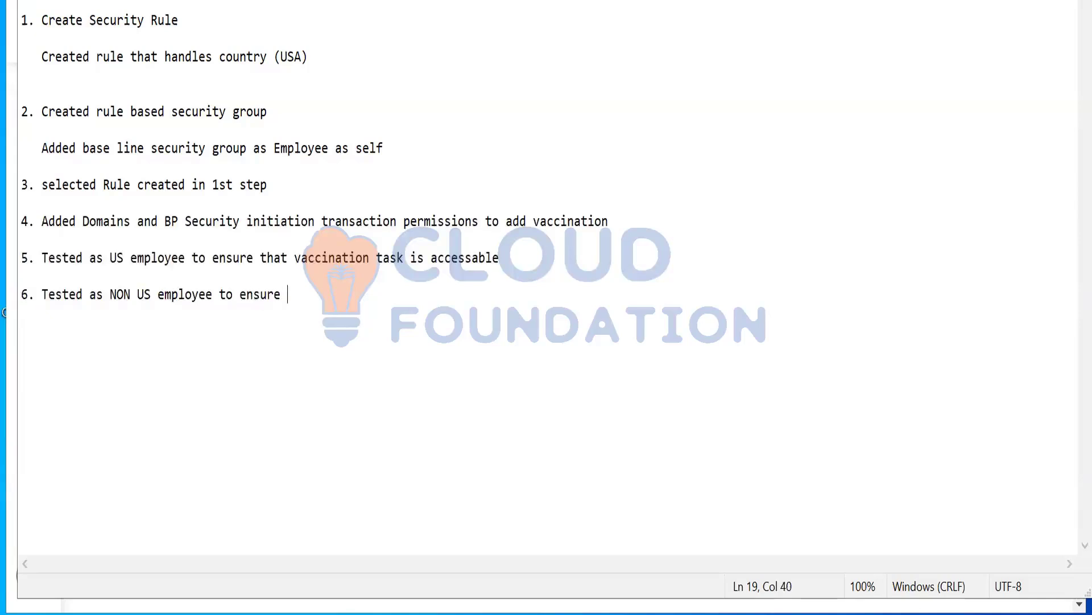
pyautogui.write('vaccination s')
pyautogui.press('BackSpace')
pyautogui.write('is not ')
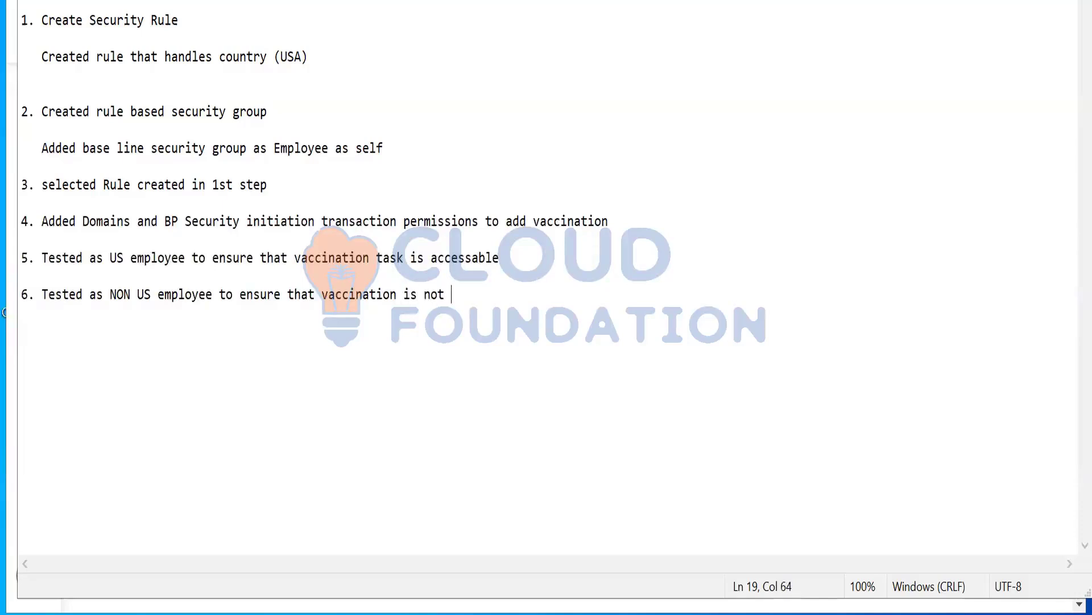
pyautogui.write('accessible')
# Switch to Workday and open the related actions of the rule-based security group All US Employees for vaccination
pyautogui.click(485, 614)
pyautogui.click(624, 137)
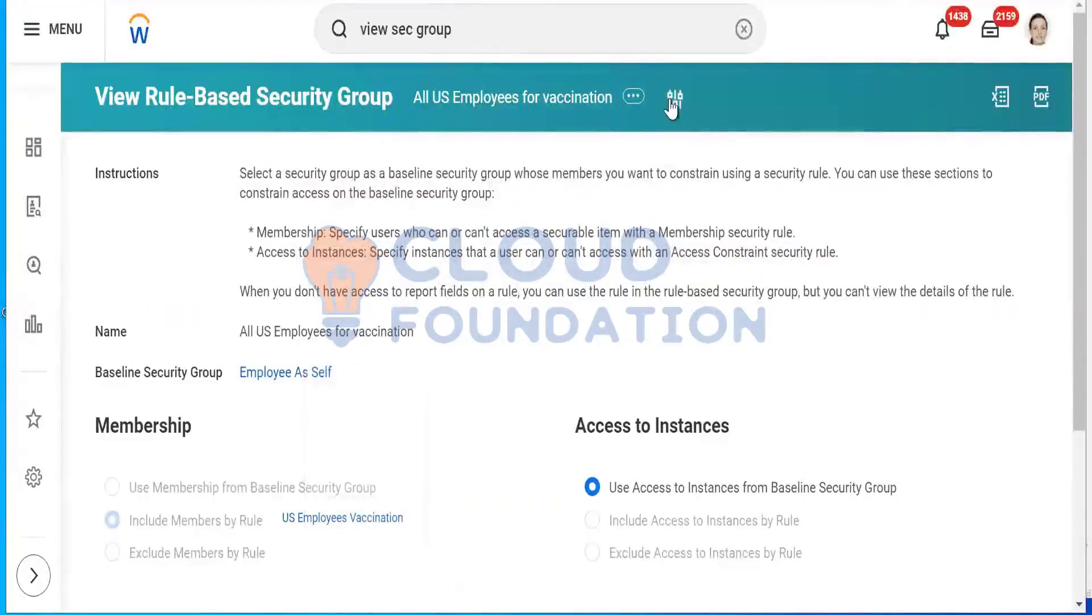
pyautogui.click(640, 104)
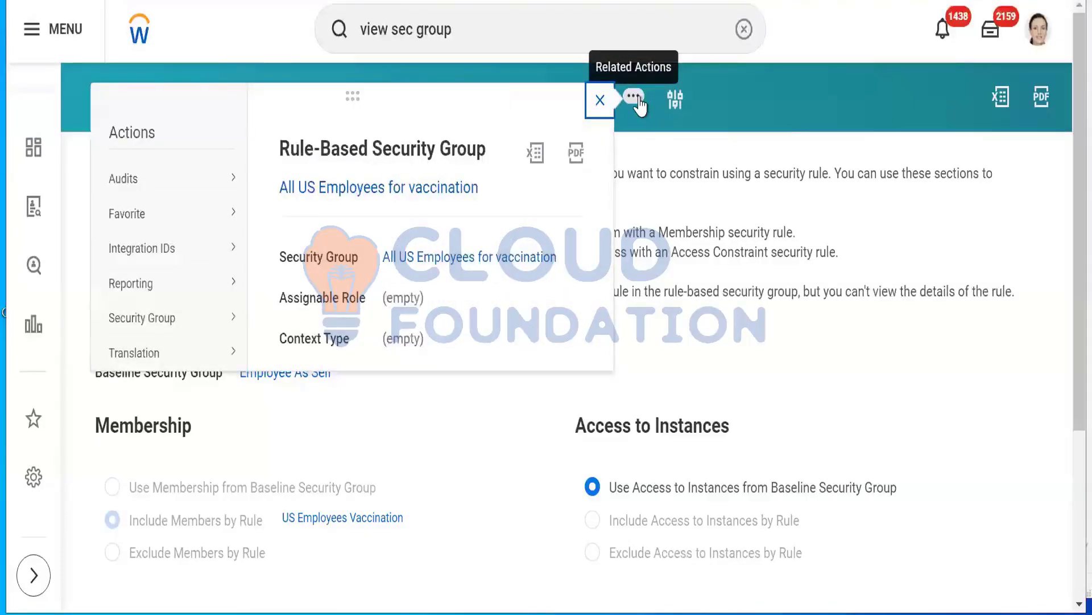
pyautogui.click(765, 121)
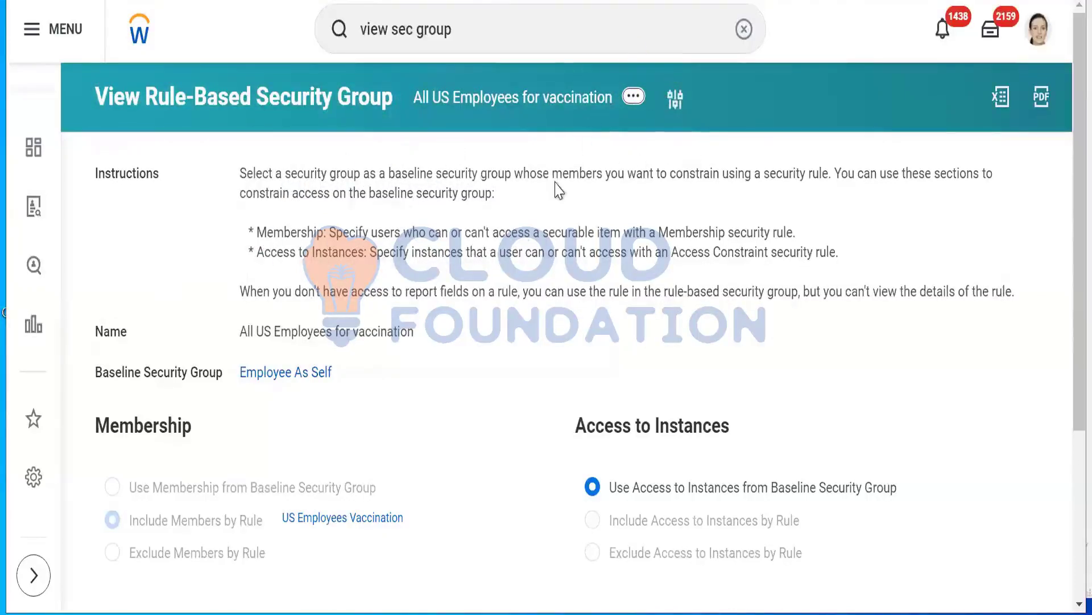
pyautogui.click(633, 95)
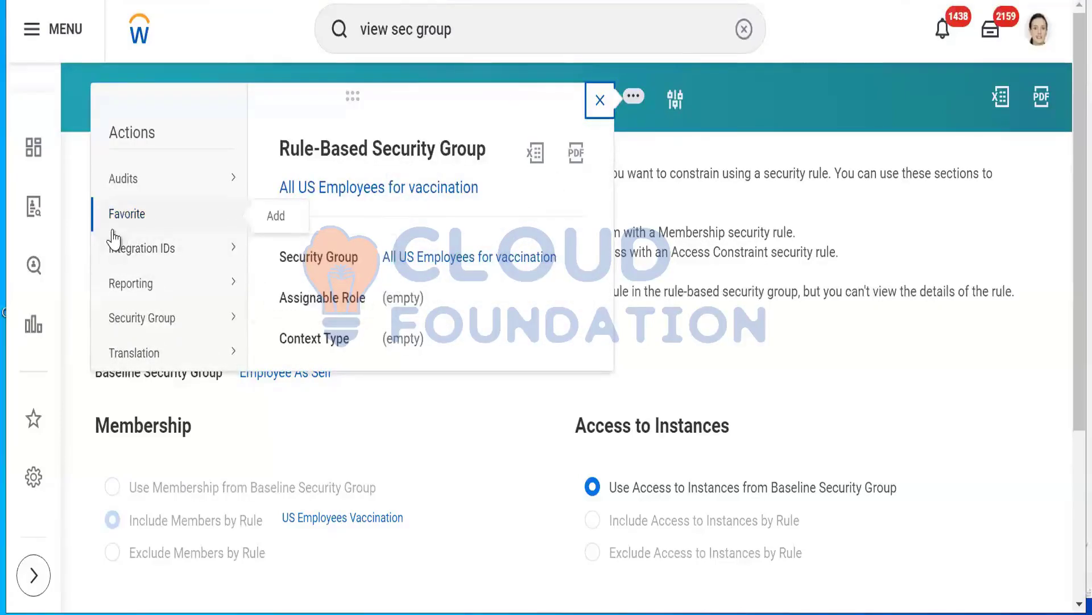
pyautogui.moveTo(138, 234)
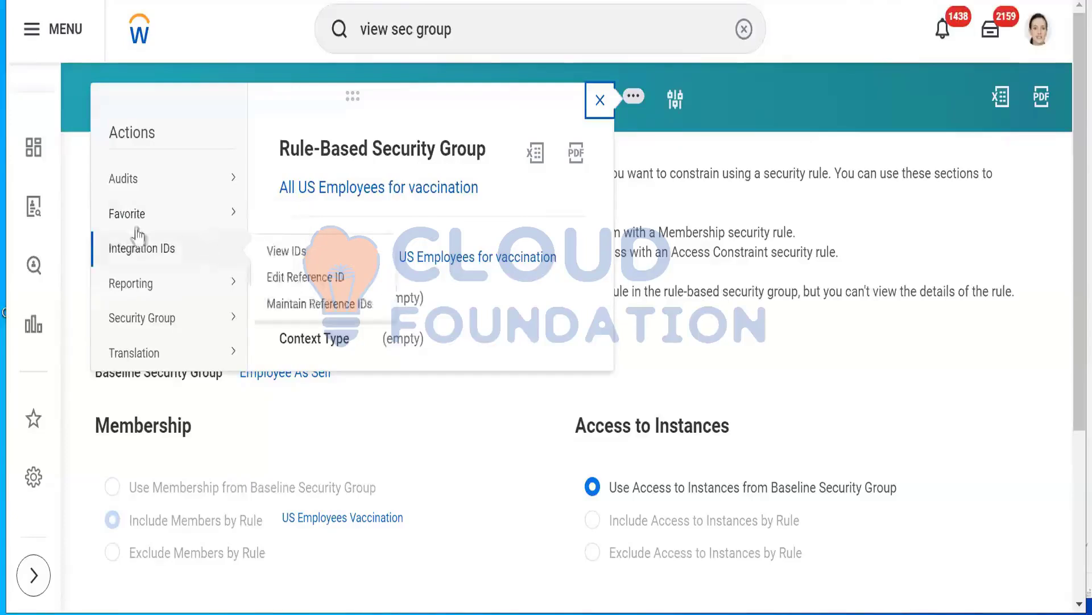
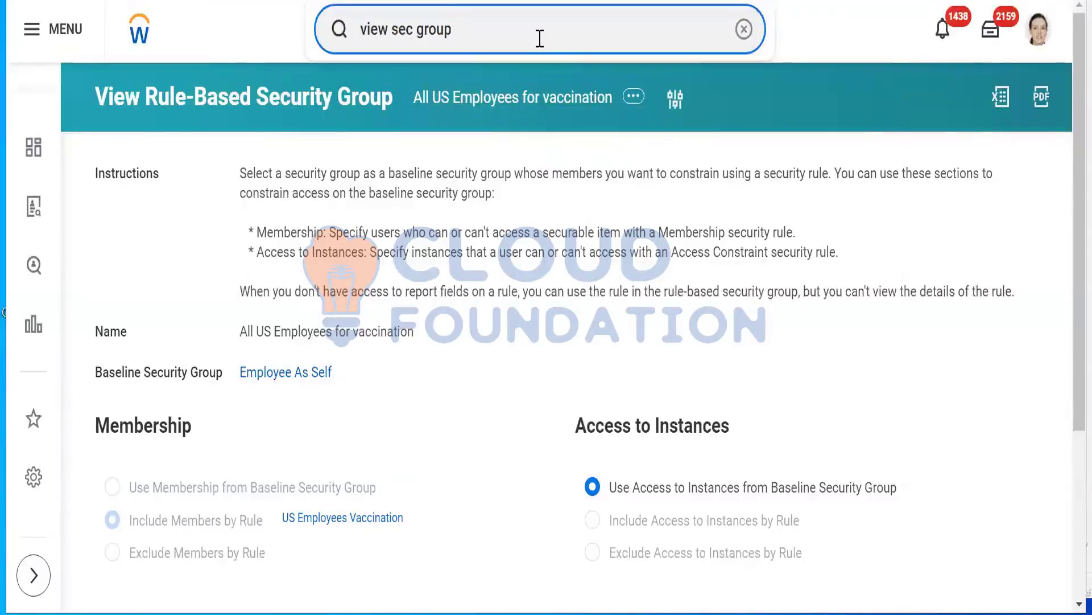
# Search Workday for "create config pack", then shorten the query to "create config"
pyautogui.hotkey('ctrl', 'shift', 'Left')
pyautogui.hotkey('ctrl', 'shift', 'Left')
pyautogui.hotkey('ctrl', 'shift', 'Left')
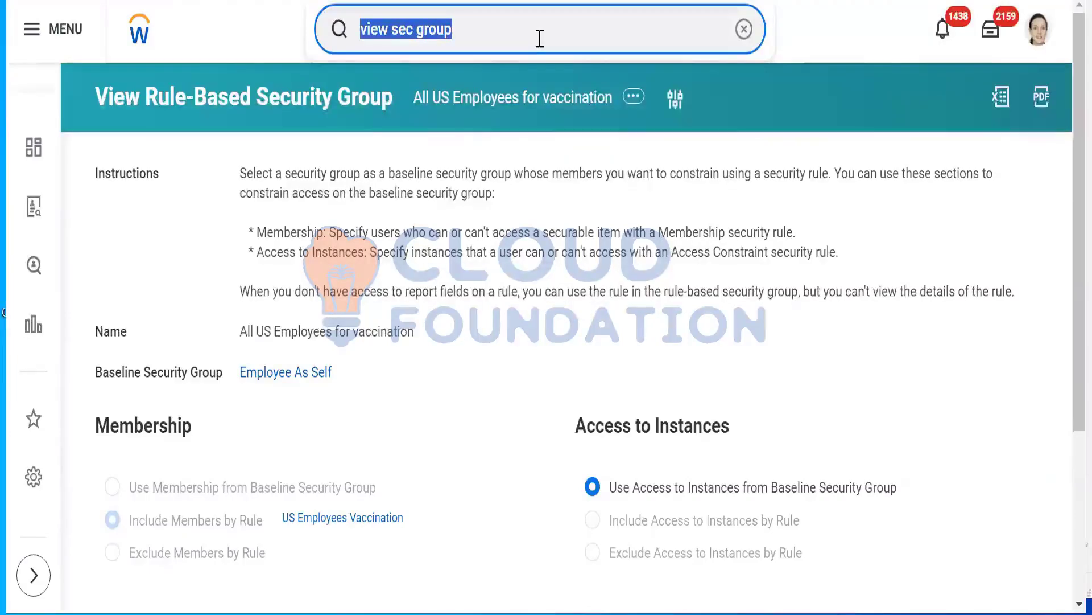
pyautogui.write('create ')
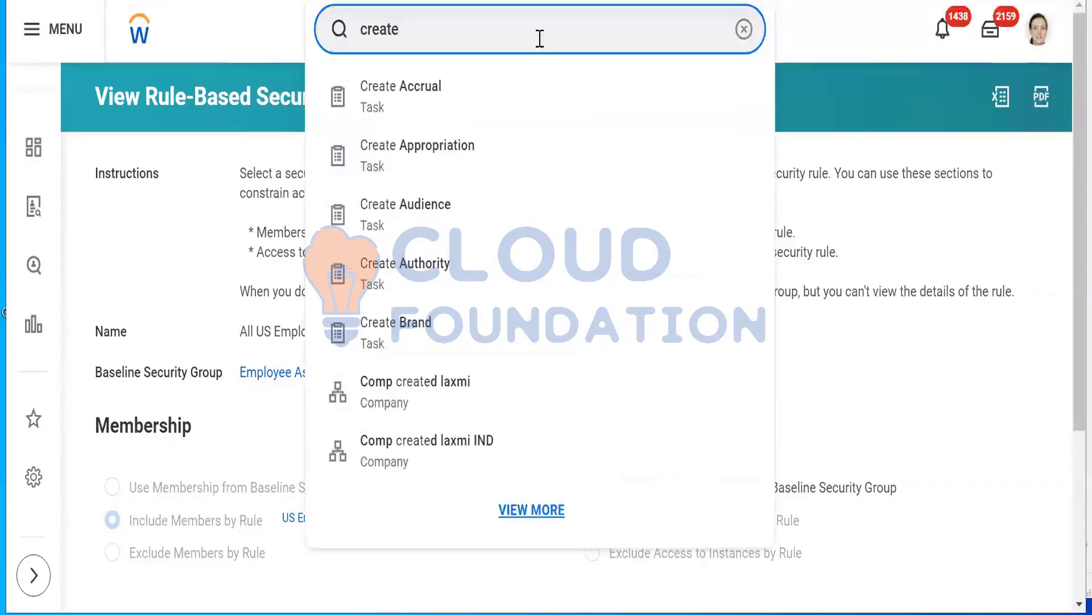
pyautogui.write('confi')
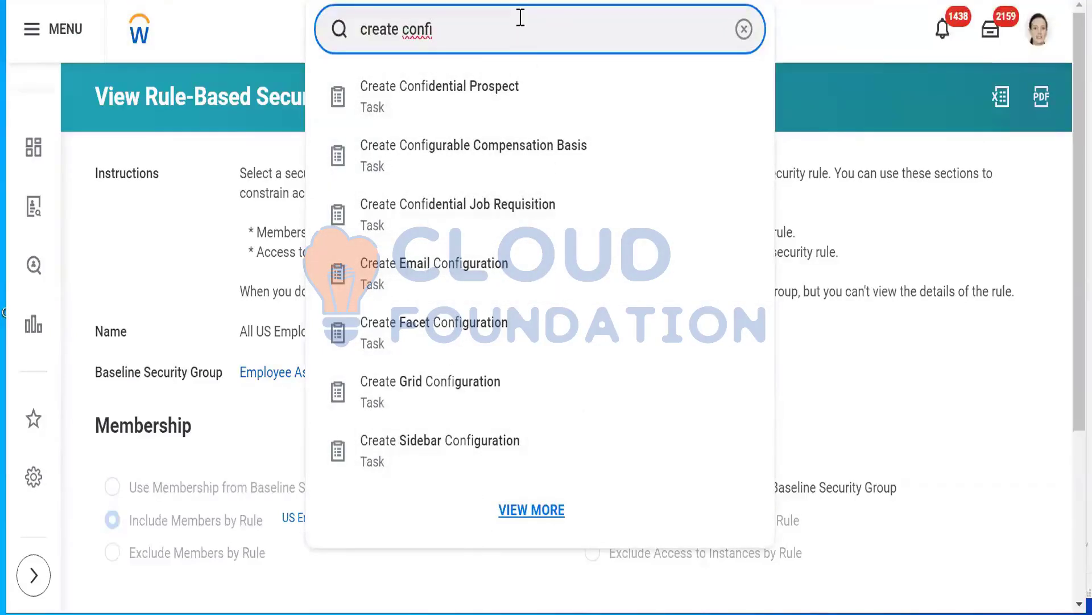
pyautogui.write('gu')
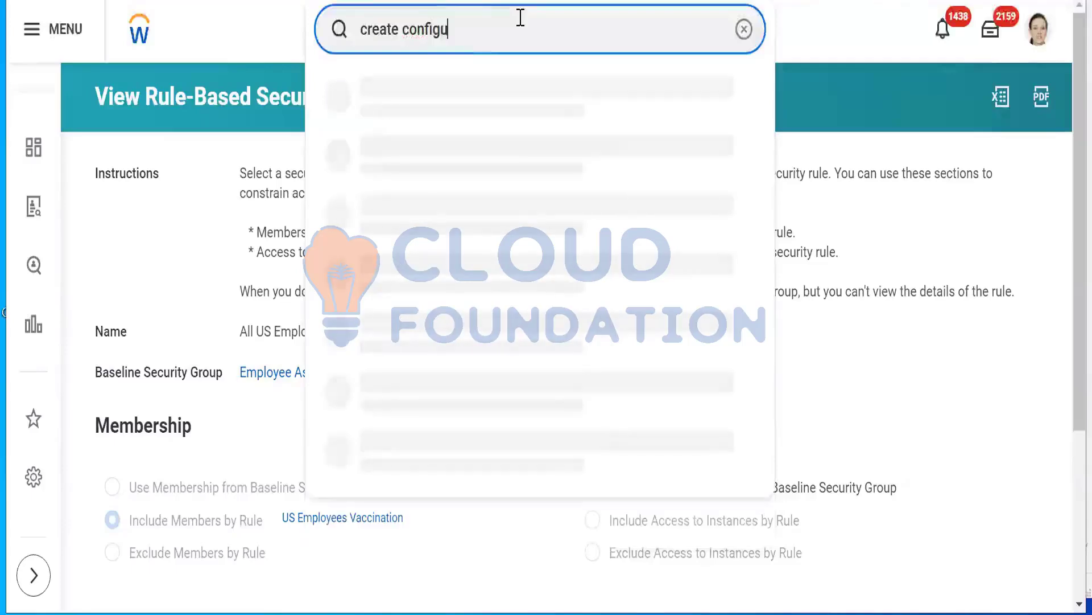
pyautogui.press('BackSpace')
pyautogui.write('pa')
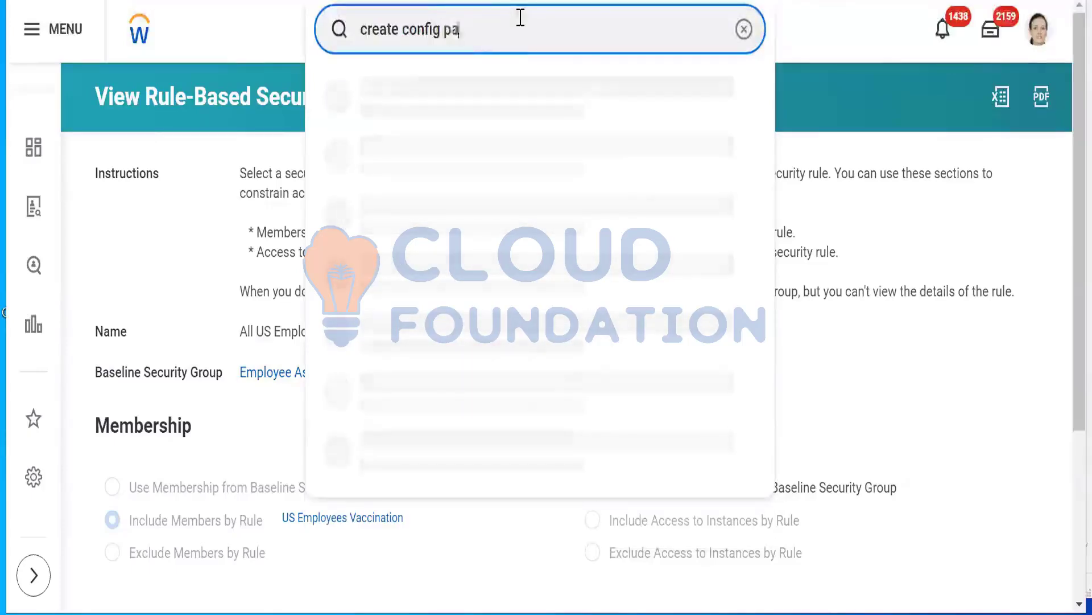
pyautogui.write('ck')
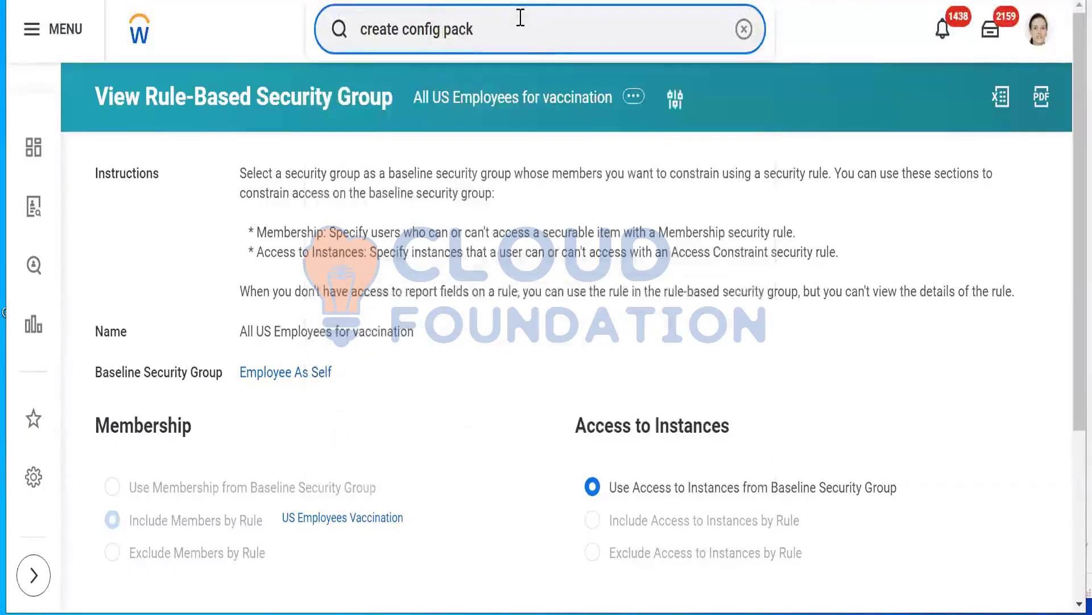
pyautogui.press('BackSpace')
pyautogui.press('BackSpace')
pyautogui.press('BackSpace')
pyautogui.press('BackSpace')
pyautogui.press('BackSpace')
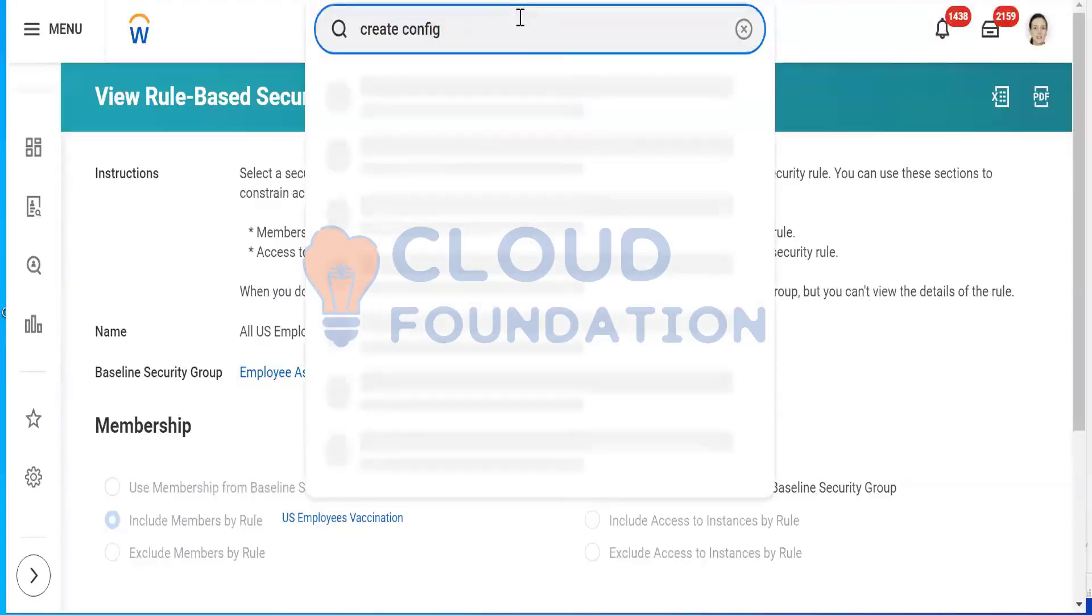
# Search for the Human Resources director located in Shanghai and open that worker's profile
pyautogui.hotkey('ctrl', 'a')
pyautogui.write('logan')
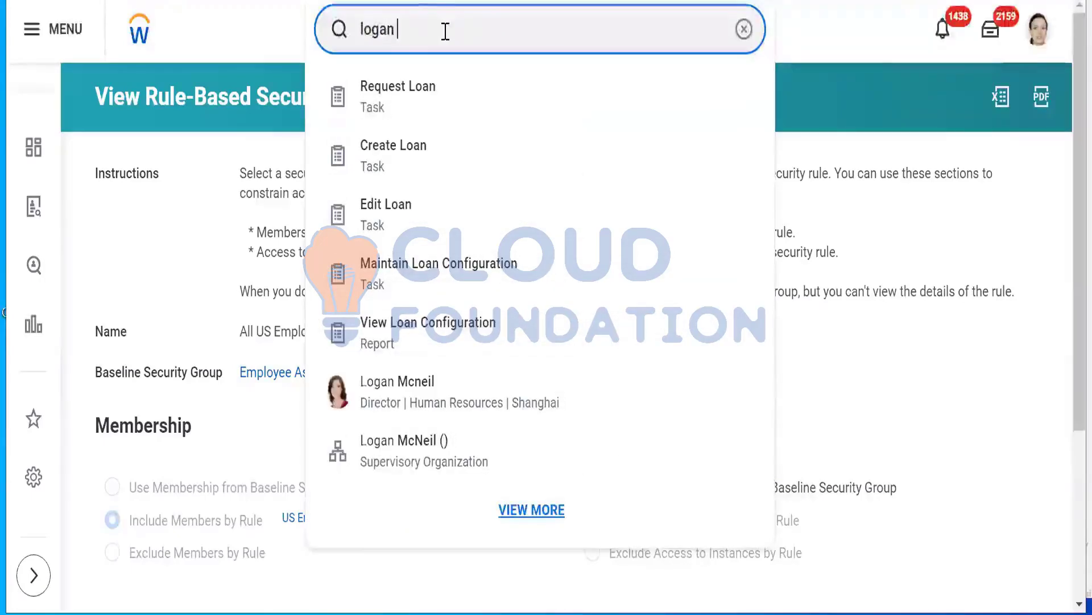
pyautogui.press('BackSpace')
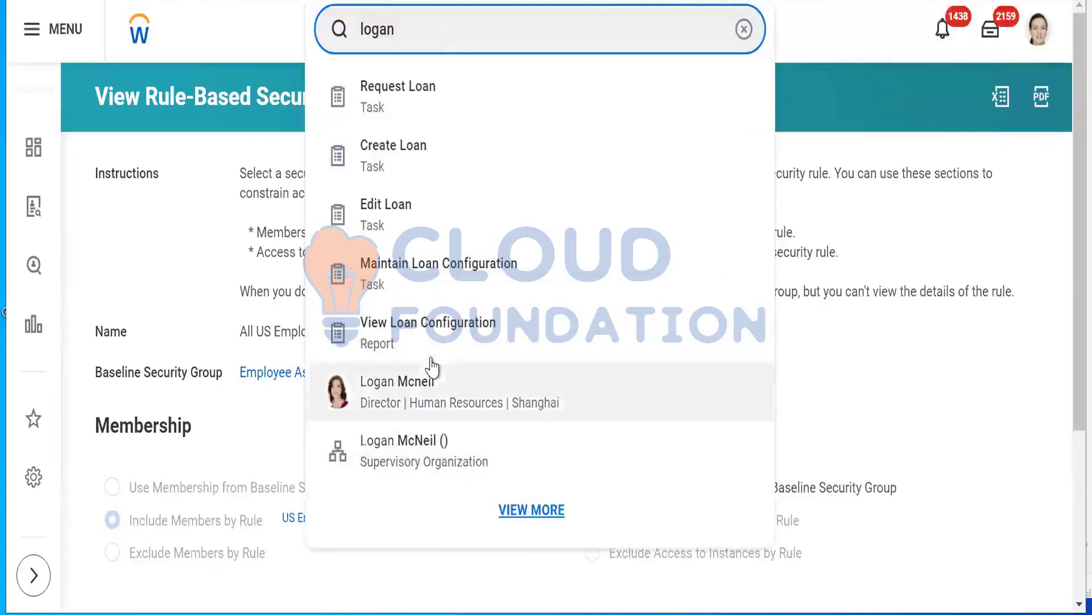
pyautogui.click(430, 399)
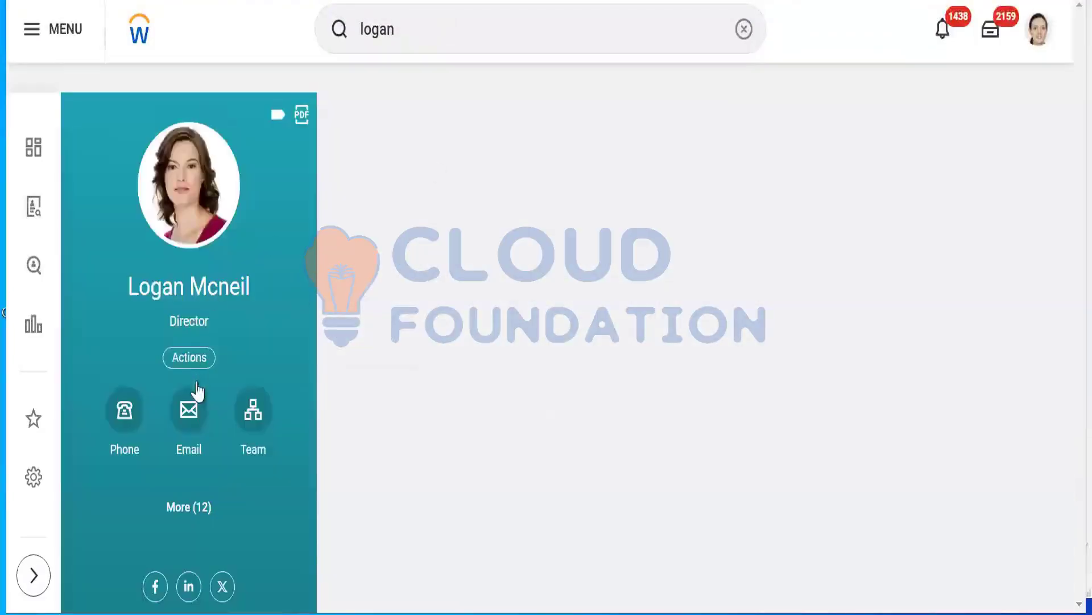
# Start a proxy session as this worker and confirm it
pyautogui.click(196, 361)
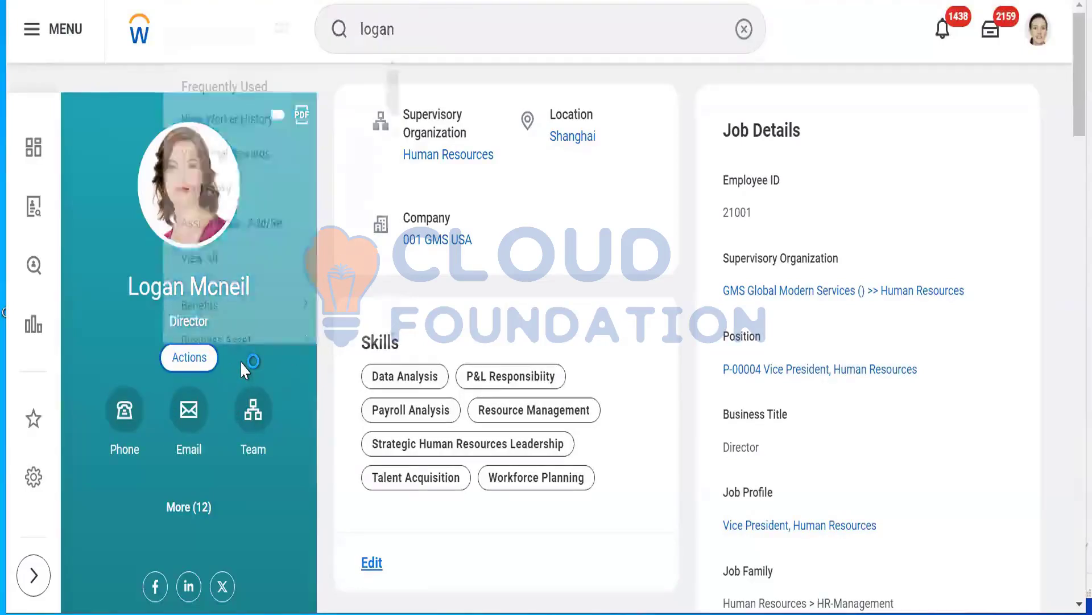
pyautogui.click(222, 196)
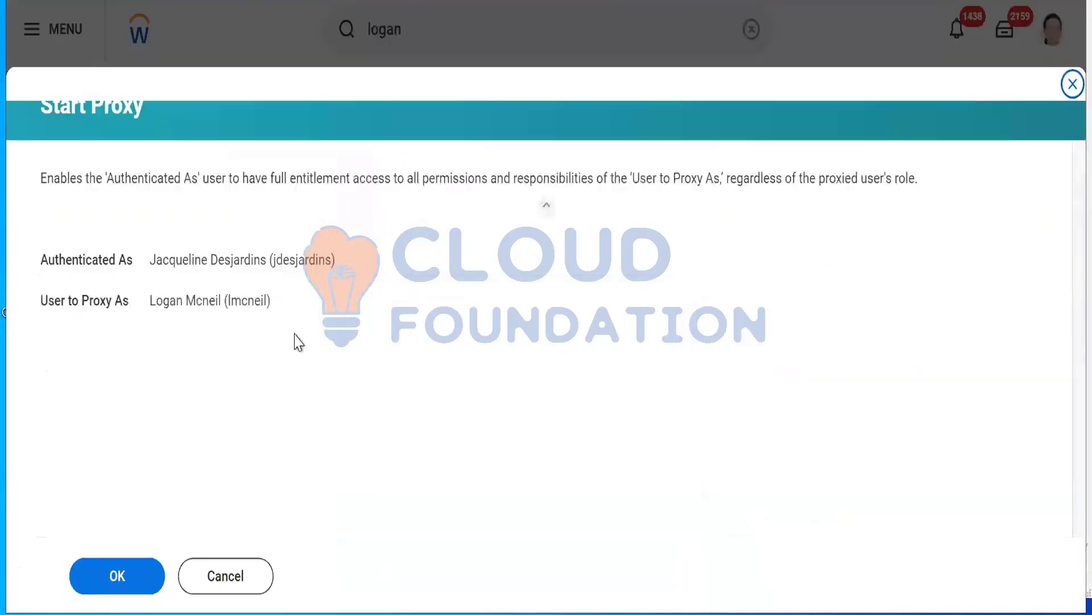
pyautogui.click(116, 575)
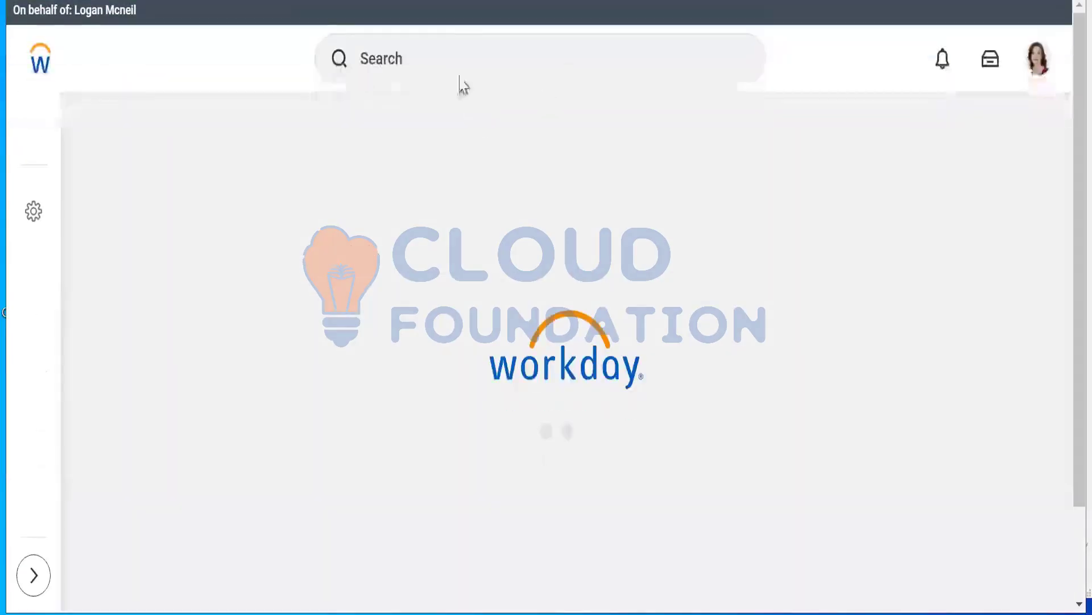
# Search for "config package" in the proxied worker's session
pyautogui.click(458, 61)
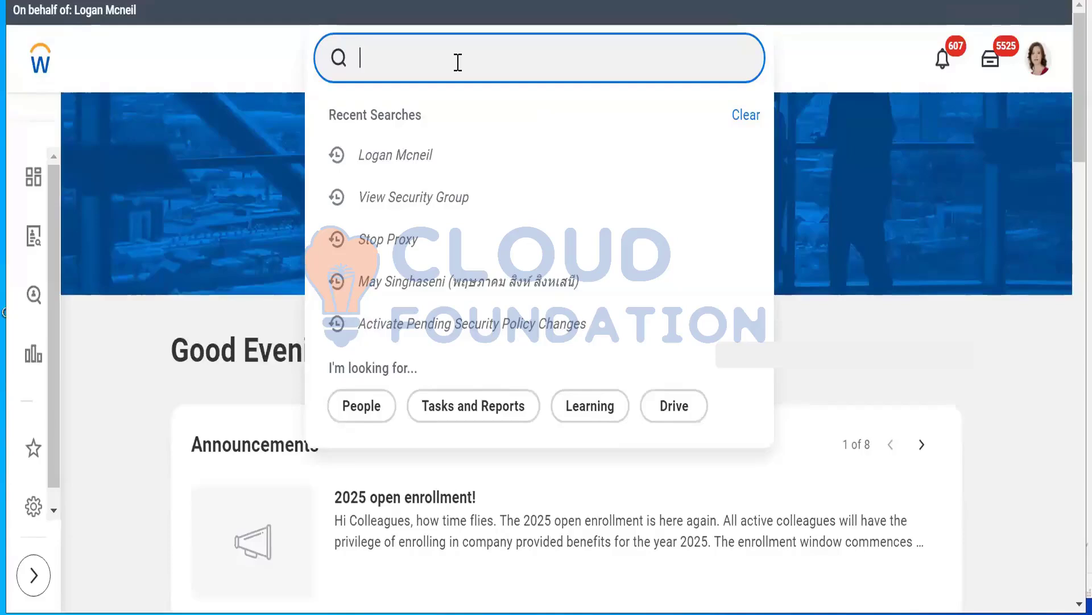
pyautogui.write('conf')
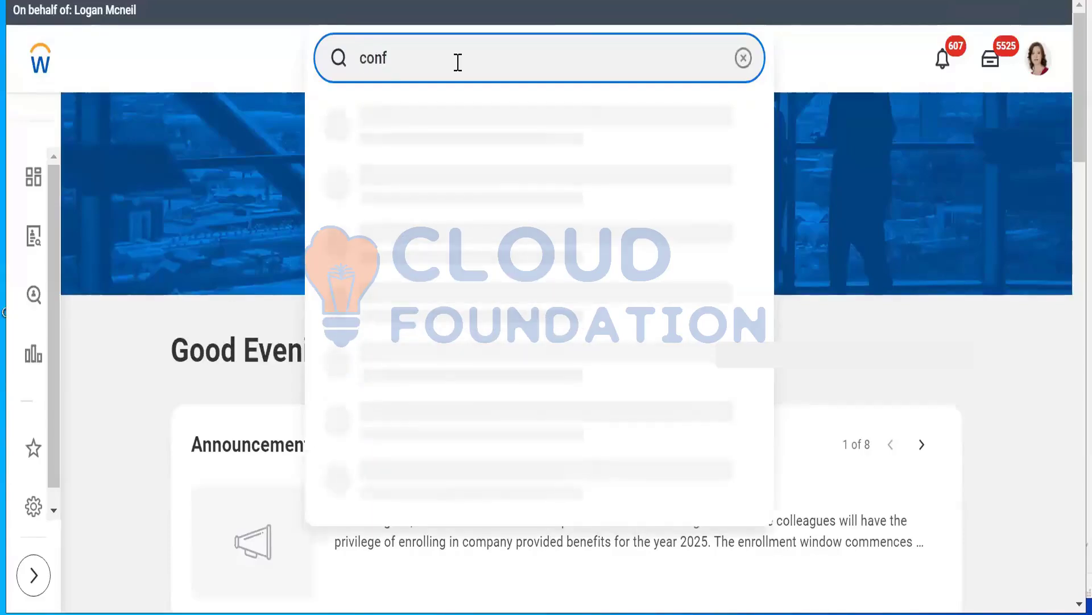
pyautogui.write('i')
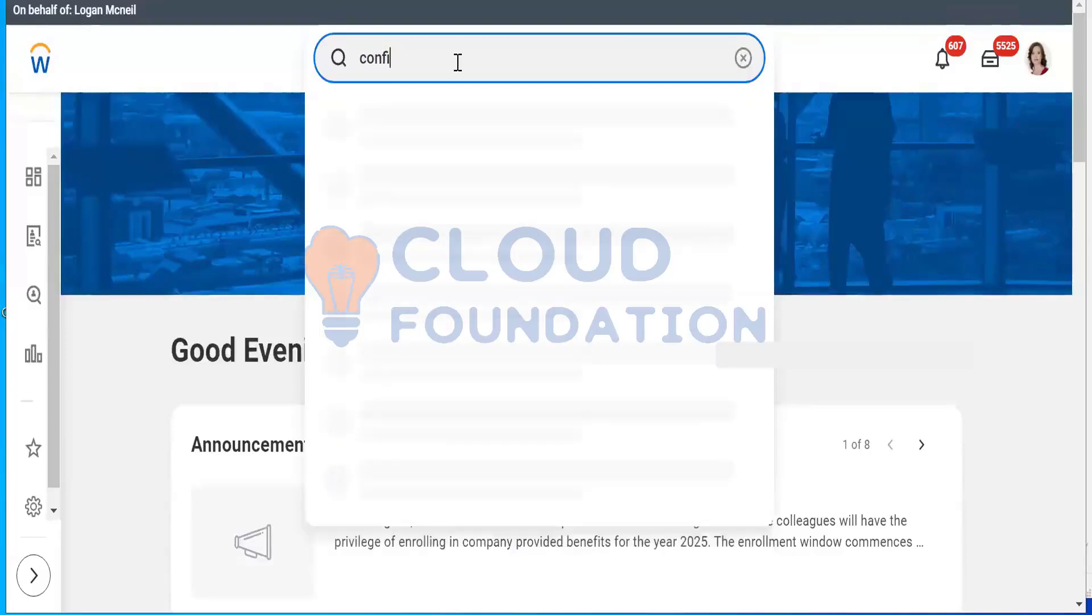
pyautogui.write('g package')
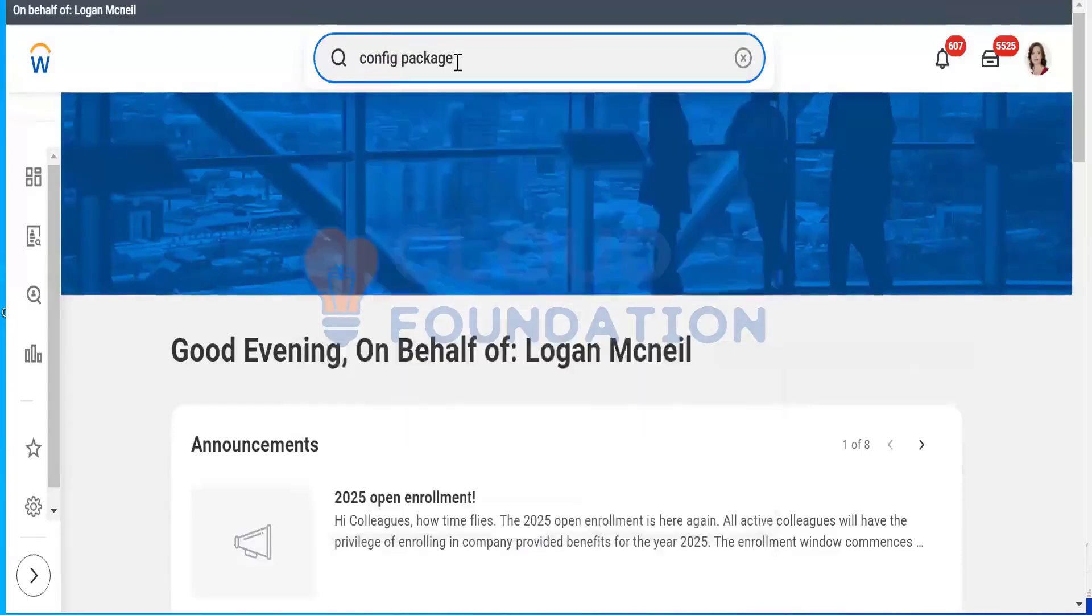
# Replace the search with "view sec for sec item" and open the View Security for Securable Item report
pyautogui.press('BackSpace')
pyautogui.press('BackSpace')
pyautogui.press('BackSpace')
pyautogui.press('BackSpace')
pyautogui.press('BackSpace')
pyautogui.press('BackSpace')
pyautogui.press('BackSpace')
pyautogui.press('BackSpace')
pyautogui.press('BackSpace')
pyautogui.press('BackSpace')
pyautogui.press('BackSpace')
pyautogui.press('BackSpace')
pyautogui.press('BackSpace')
pyautogui.press('BackSpace')
pyautogui.write('view sec for sec item')
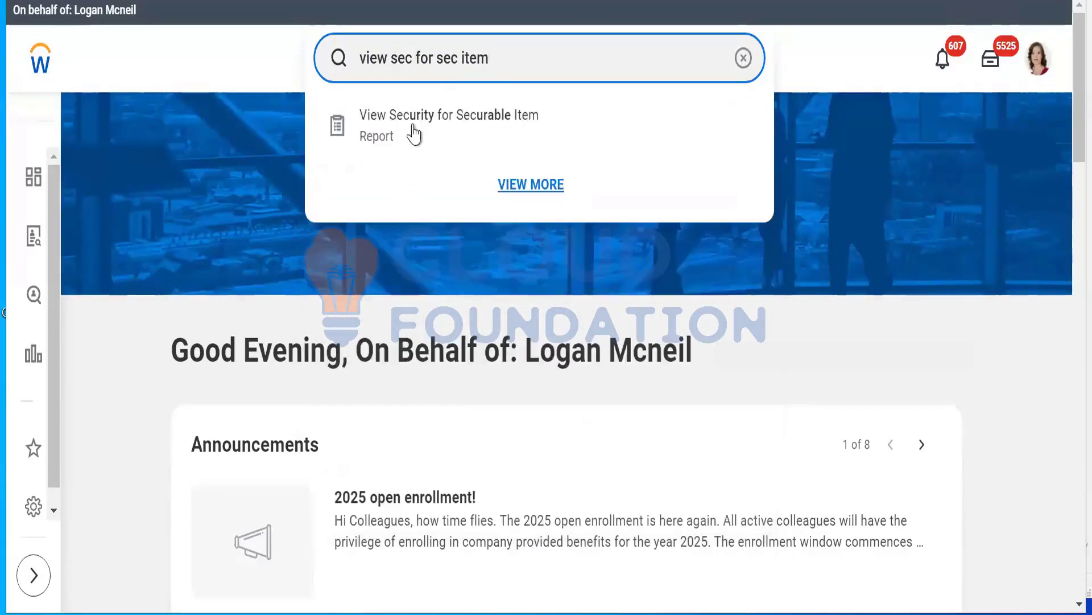
pyautogui.click(411, 124)
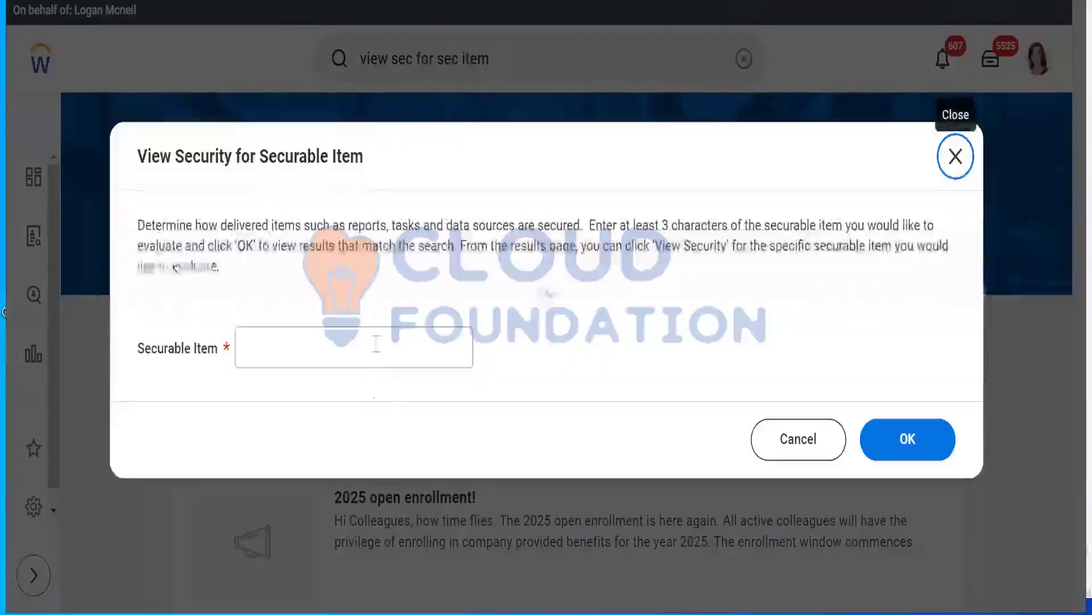
# Look up the security for the securable item "config package"
pyautogui.click(376, 344)
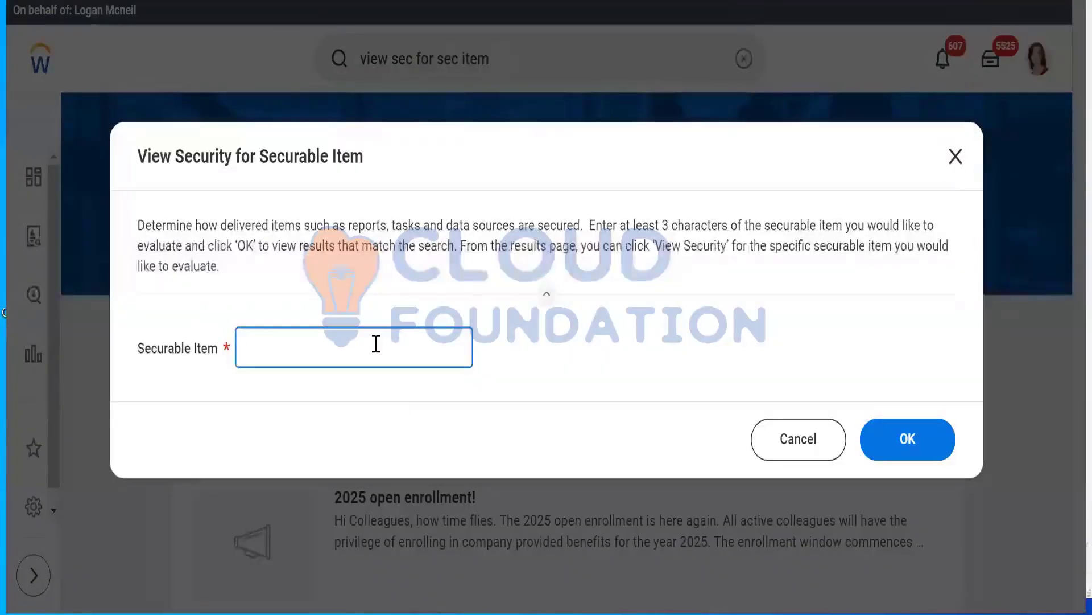
pyautogui.write('config package')
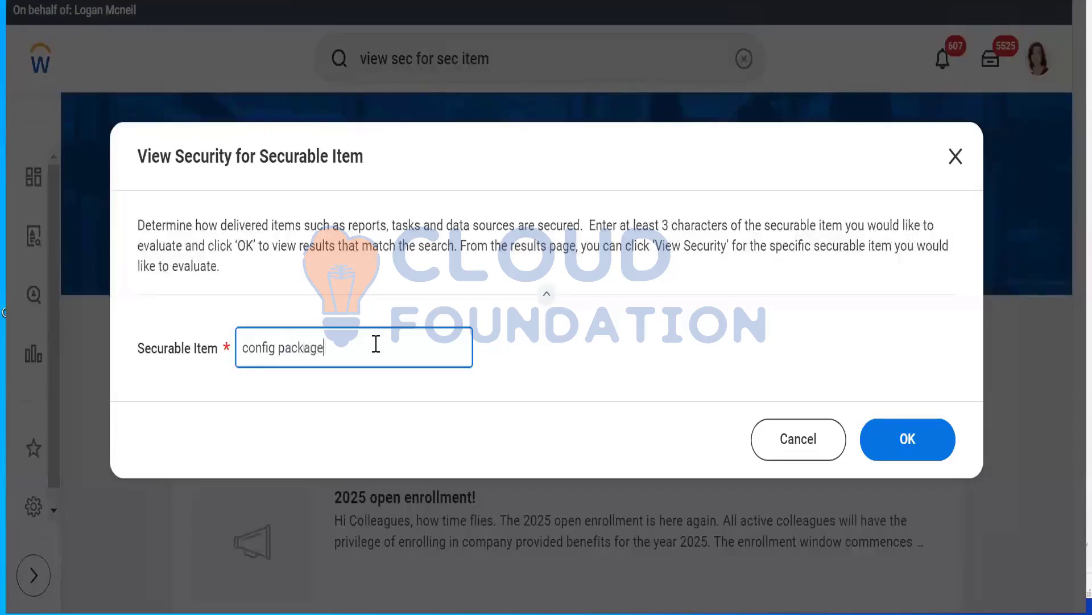
pyautogui.click(897, 437)
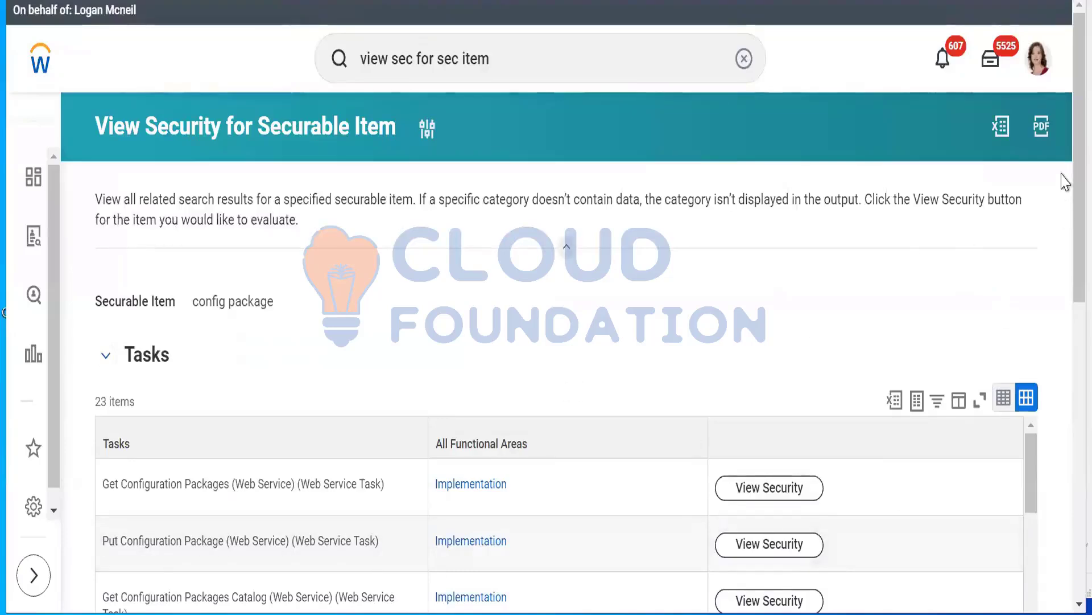
# Find the Create Configuration Package task among the matching tasks and view its security
pyautogui.scroll(-3, 1066, 182)
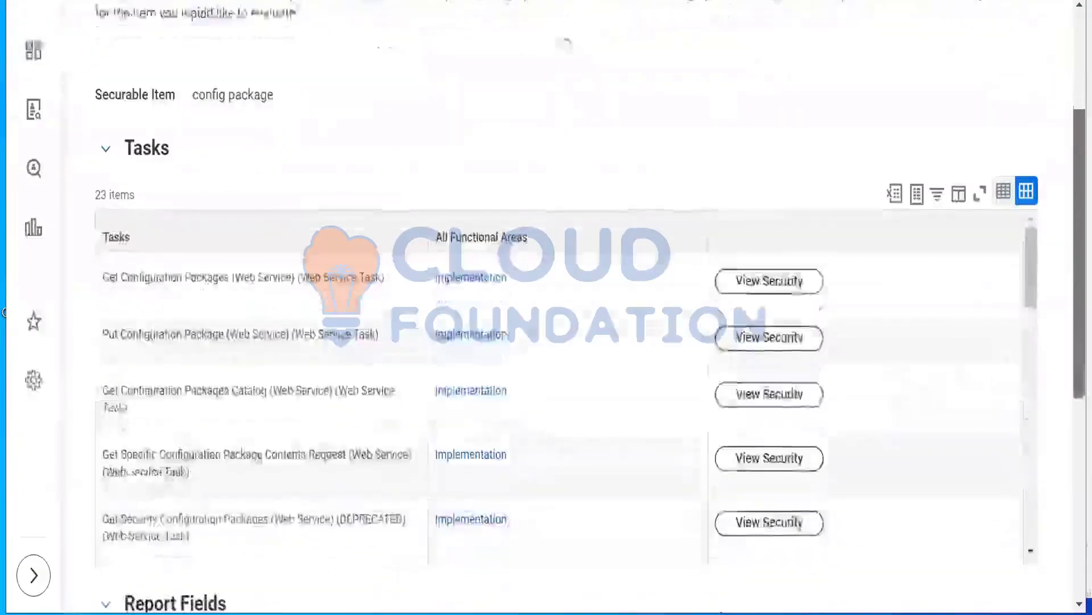
pyautogui.scroll(-5, 565, 43)
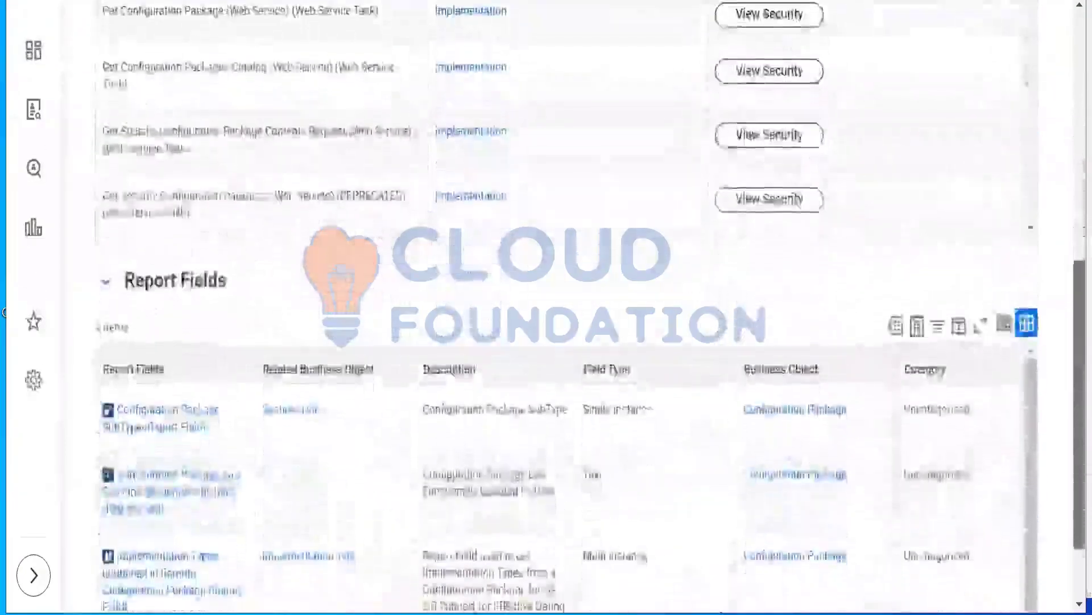
pyautogui.scroll(-2, 565, 307)
pyautogui.scroll(5, 565, 307)
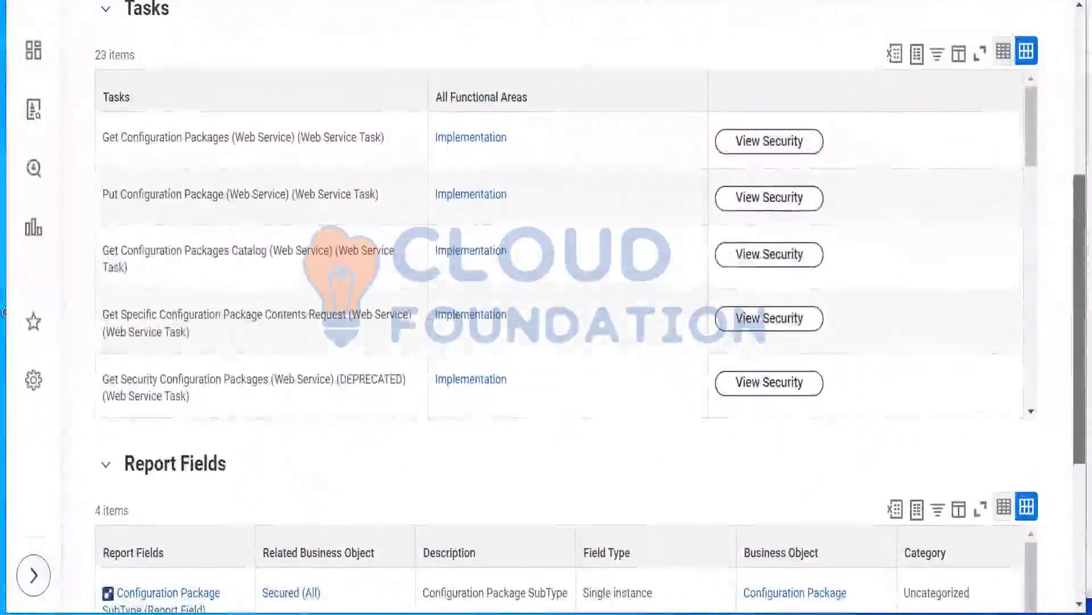
pyautogui.click(1027, 146)
pyautogui.moveTo(1027, 146); pyautogui.dragTo(1045, 265)
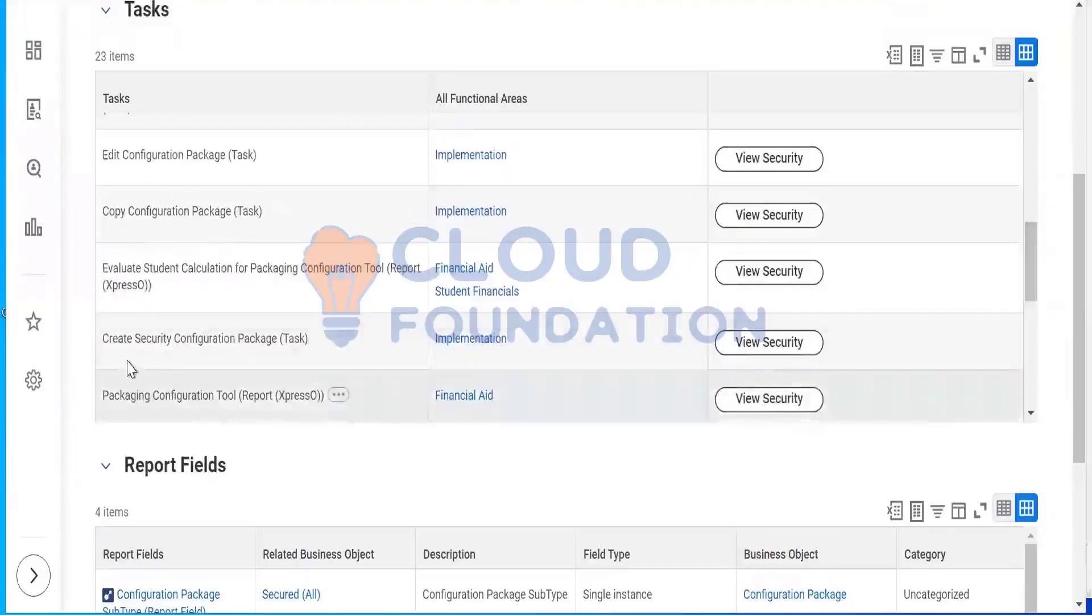
pyautogui.moveTo(122, 344); pyautogui.dragTo(289, 345)
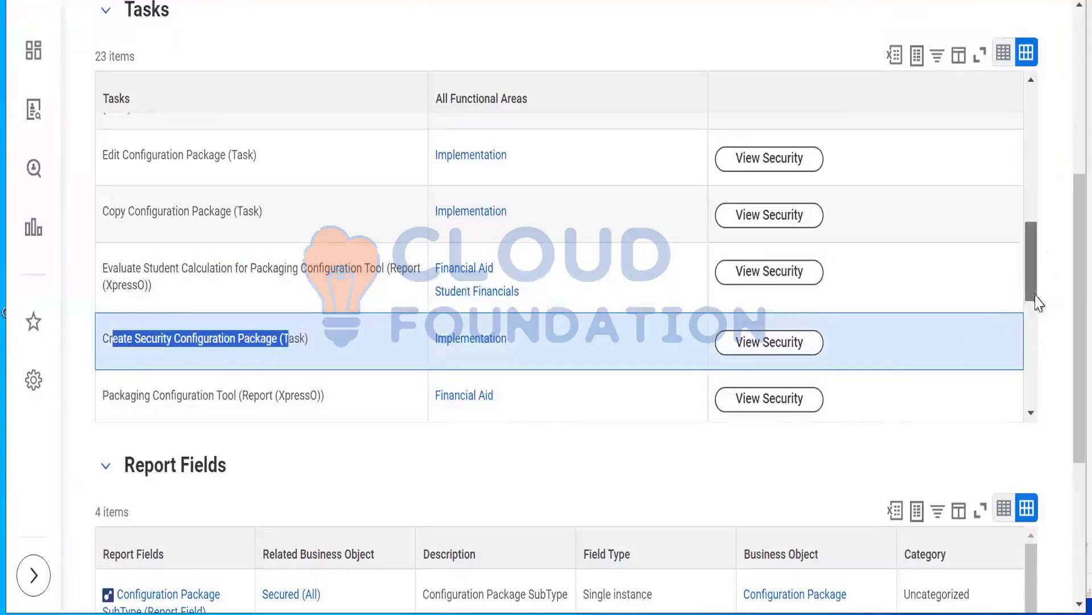
pyautogui.scroll(-3, 1038, 310)
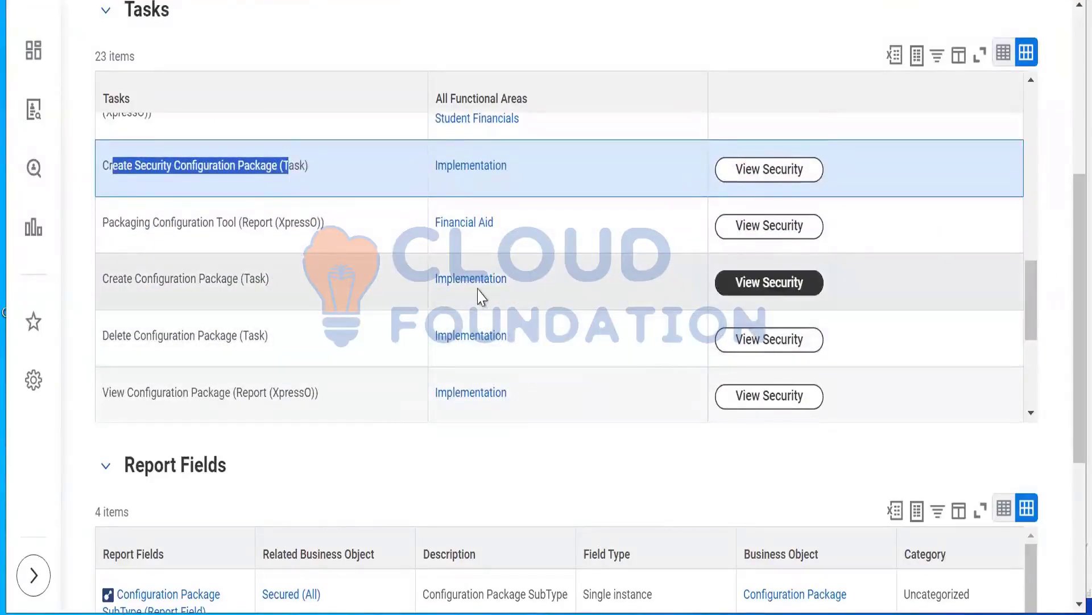
pyautogui.click(787, 293)
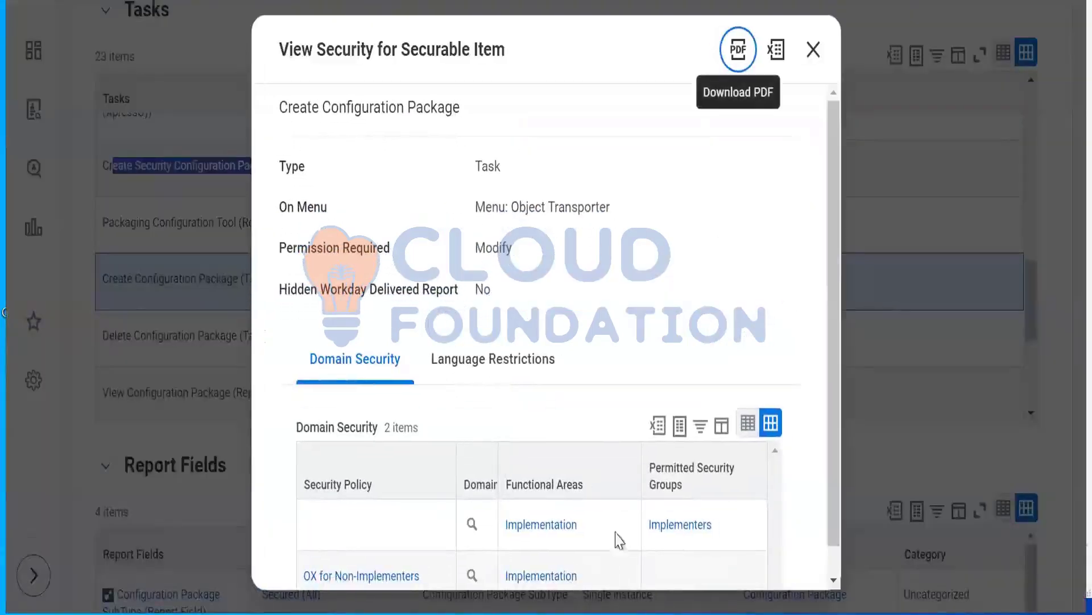
# Inspect the related actions of the OX domain and of the OX for Non-Implementers security policy, closing each preview
pyautogui.moveTo(486, 533)
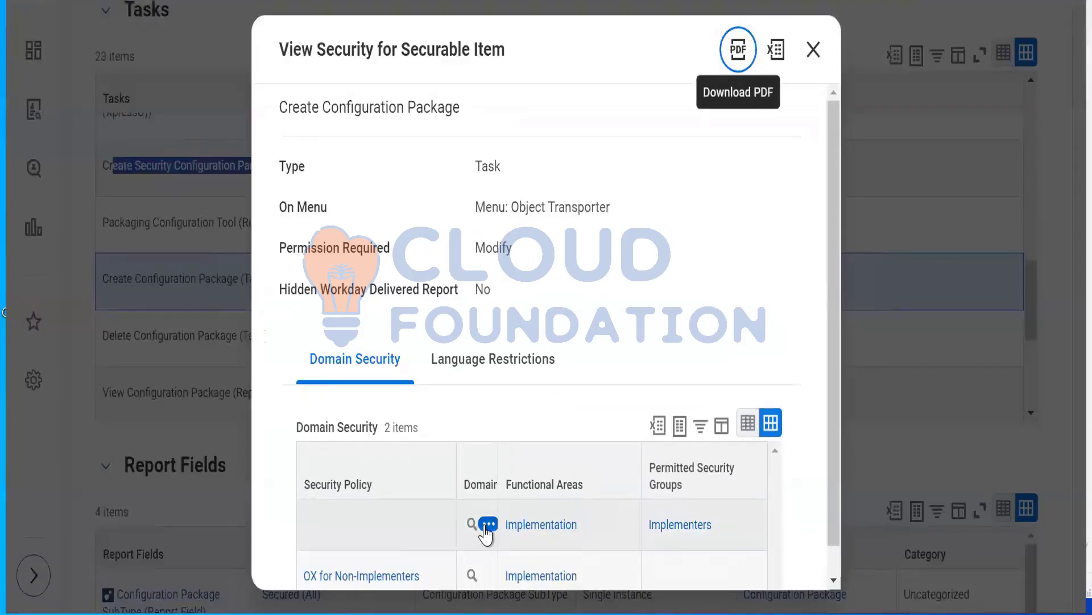
pyautogui.click(488, 524)
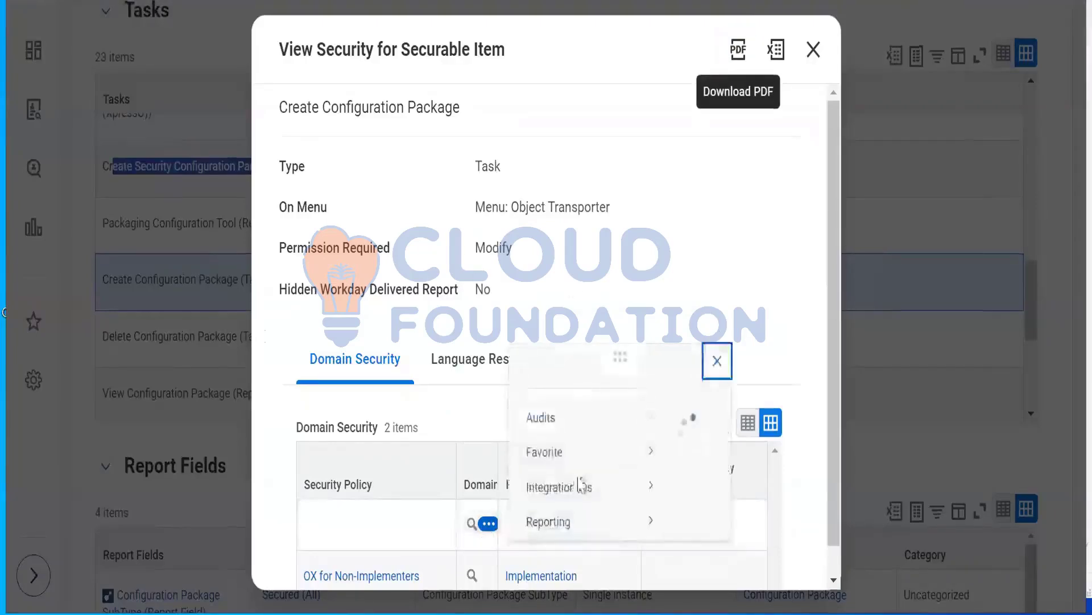
pyautogui.moveTo(546, 358)
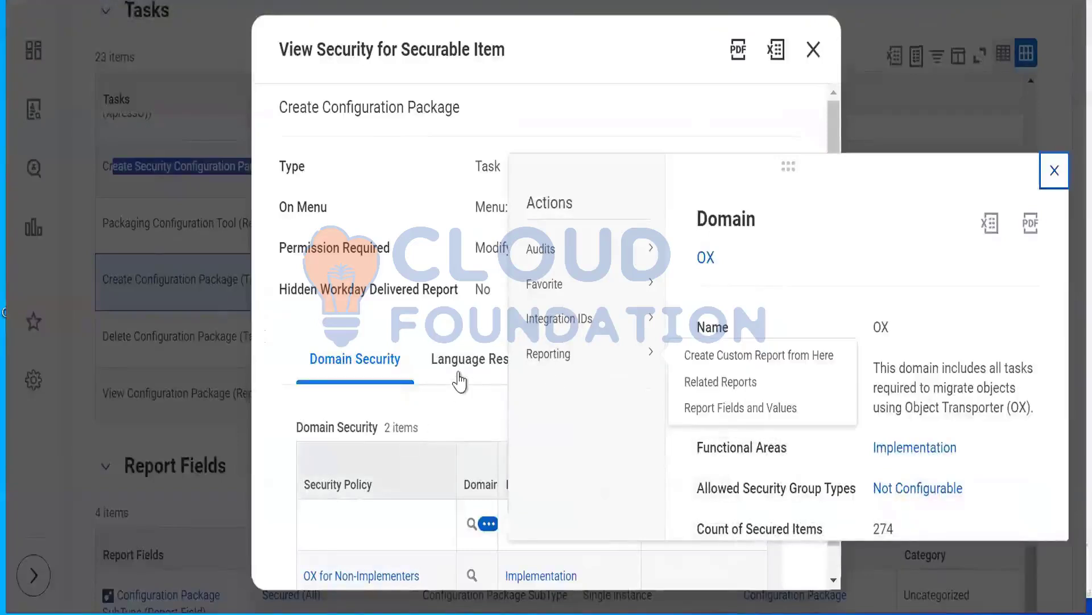
pyautogui.click(280, 336)
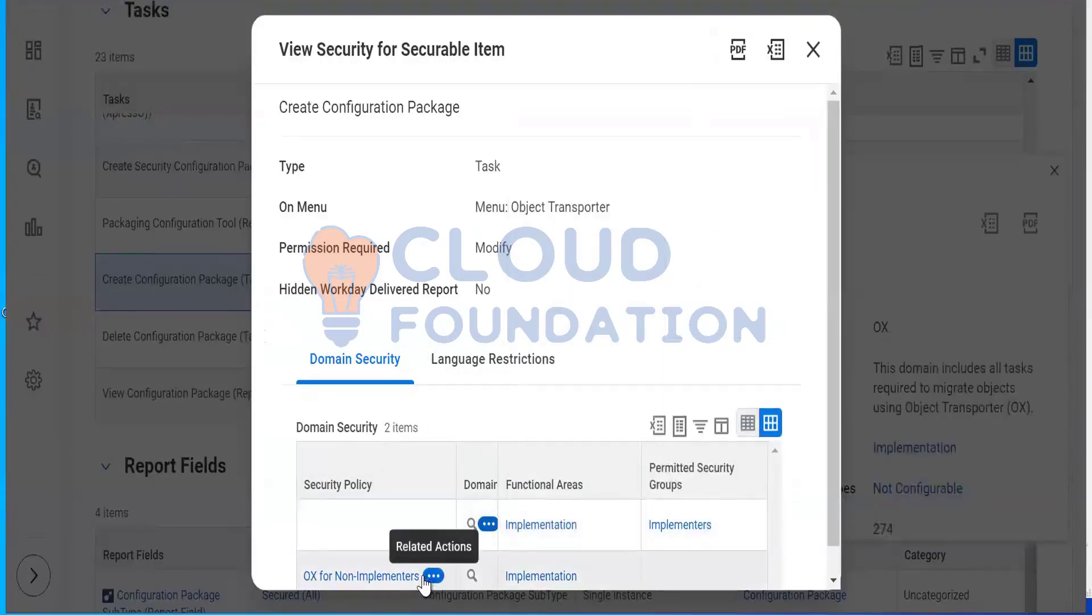
pyautogui.click(589, 524)
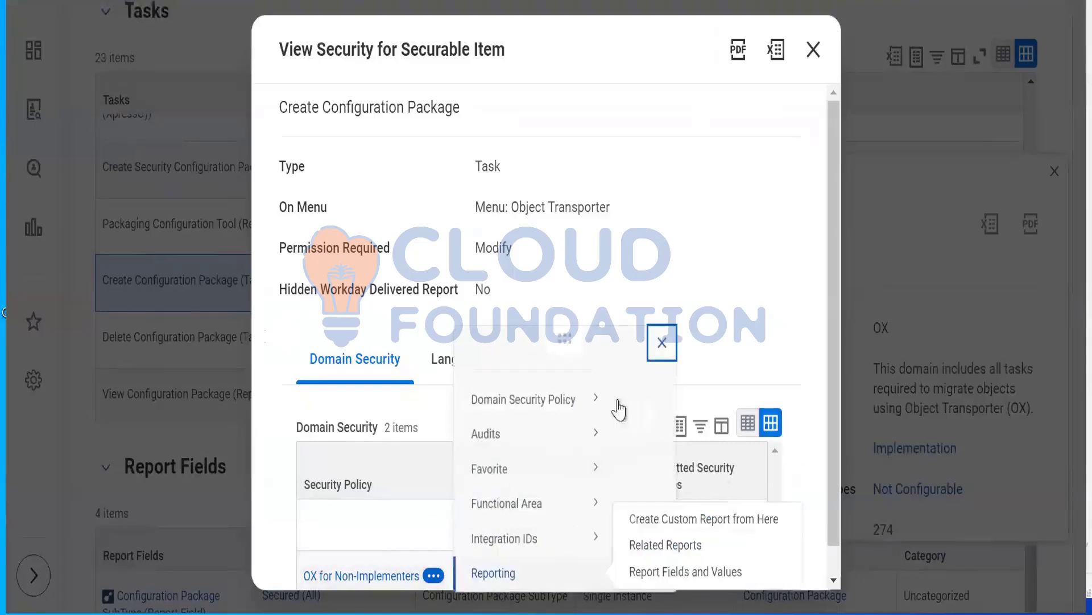
pyautogui.doubleClick(287, 336)
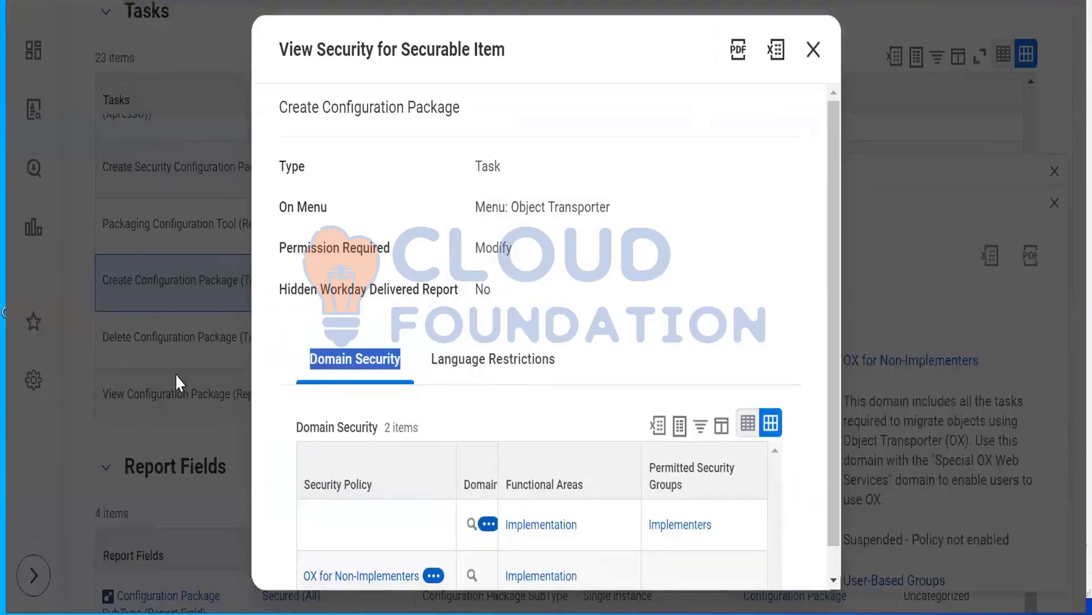
# Close the security details and compare the Create Configuration Package and Create Security Configuration Package tasks in the task list
pyautogui.click(172, 356)
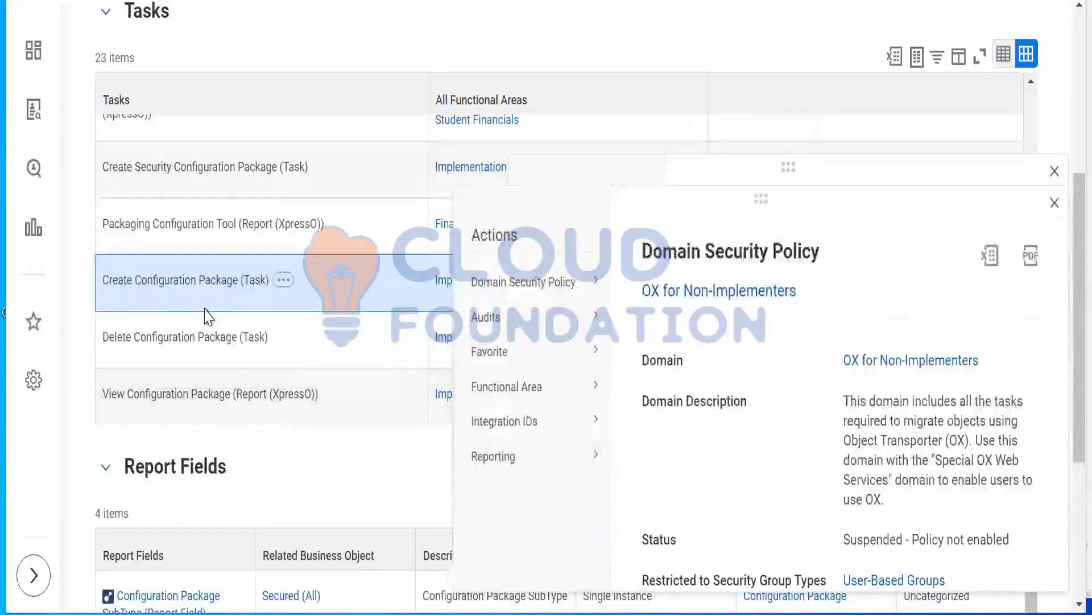
pyautogui.moveTo(109, 280); pyautogui.dragTo(215, 310)
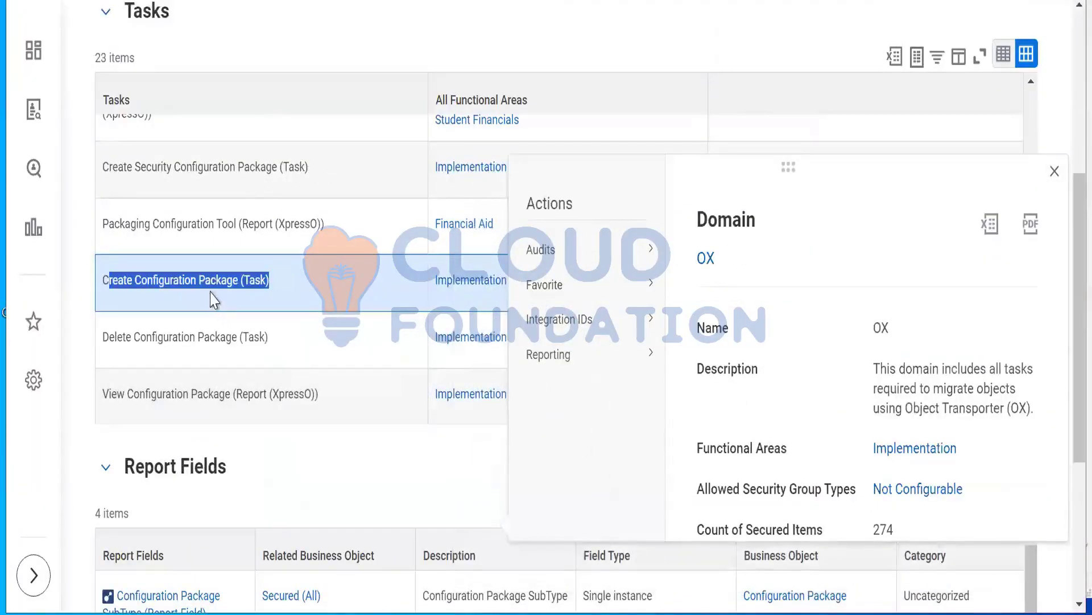
pyautogui.click(187, 275)
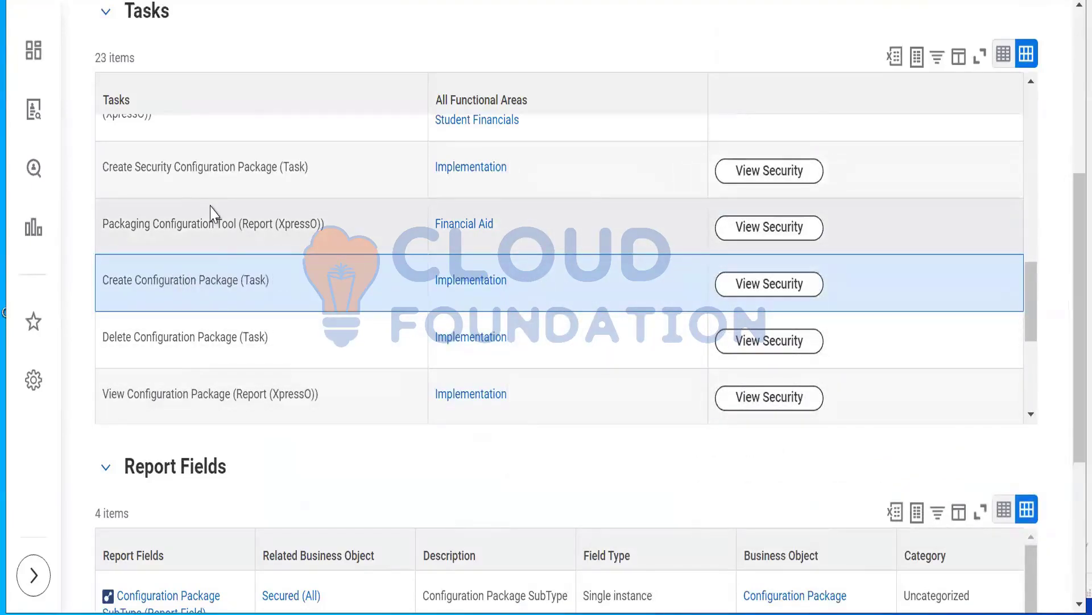
pyautogui.moveTo(125, 169); pyautogui.dragTo(258, 183)
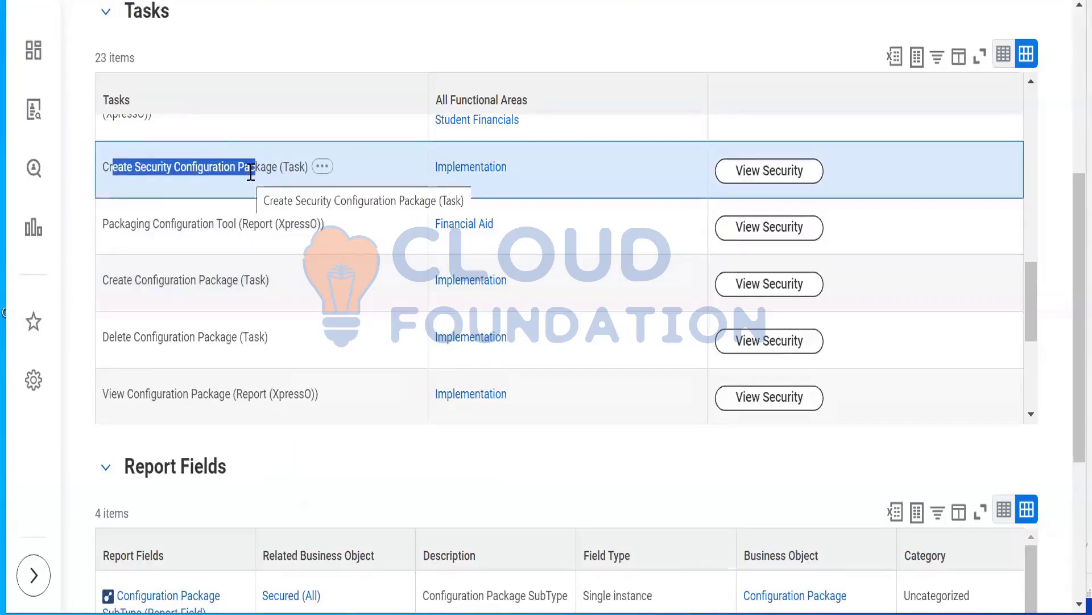
pyautogui.click(214, 170)
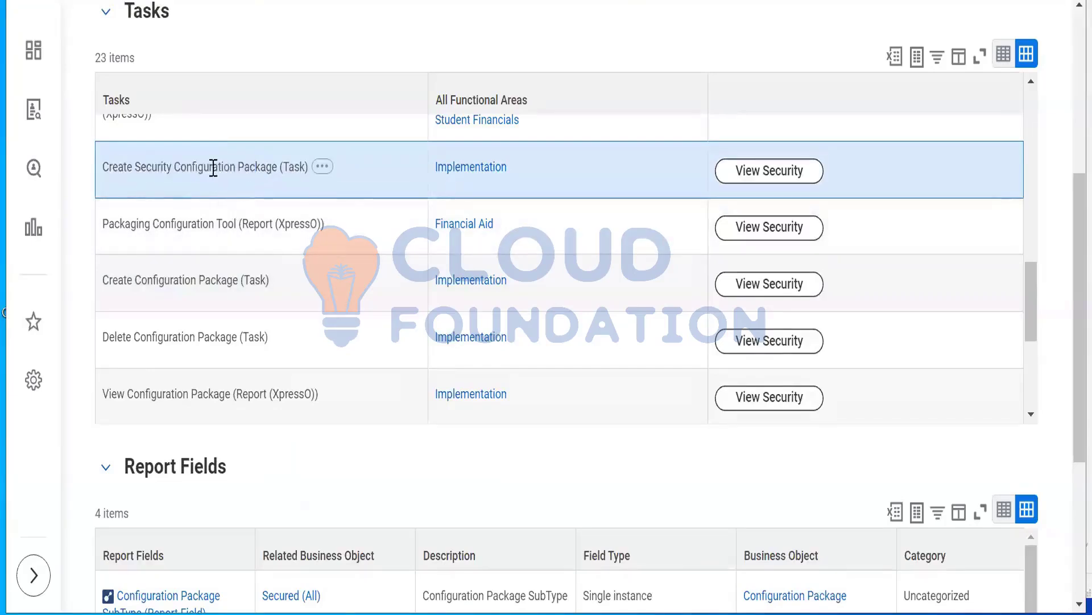
pyautogui.moveTo(261, 172); pyautogui.dragTo(351, 187)
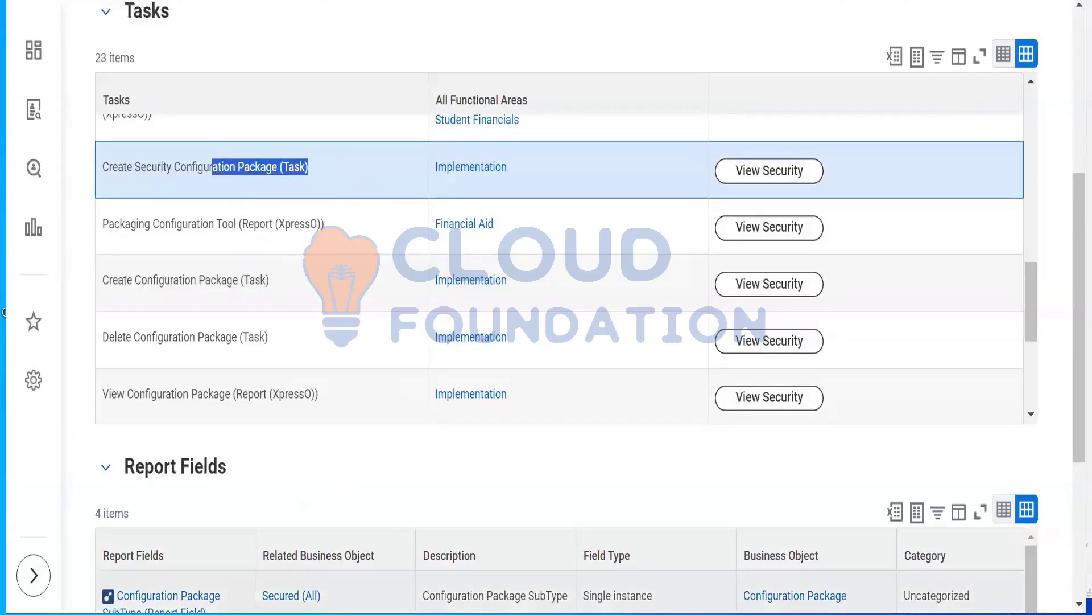
# Switch to the Notepad summary, review point 4 on domain and BP security permissions, and minimize the notes
pyautogui.click(540, 613)
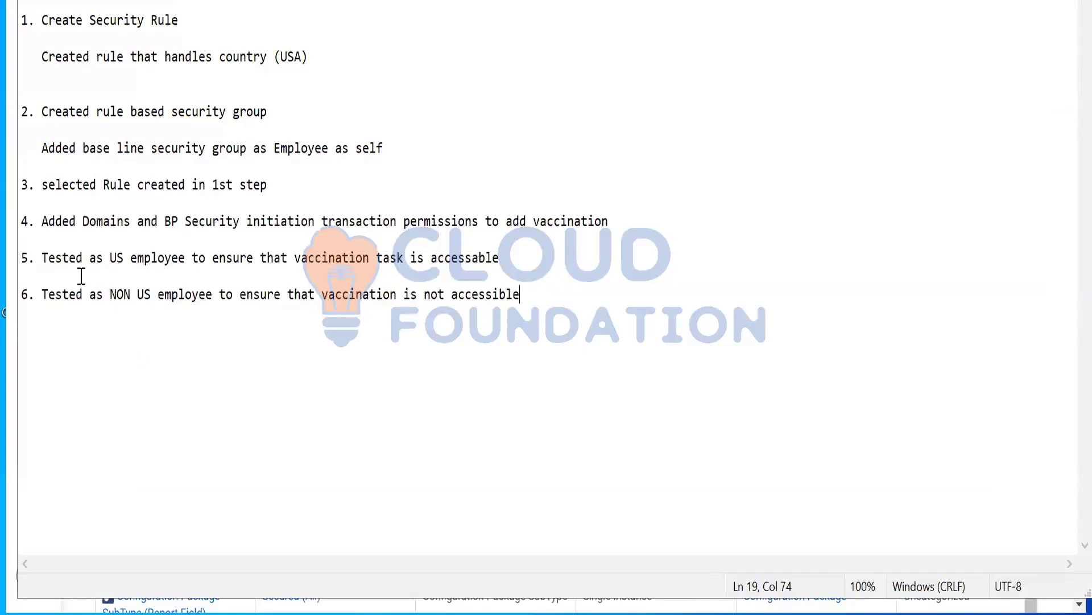
pyautogui.moveTo(55, 226); pyautogui.dragTo(137, 236)
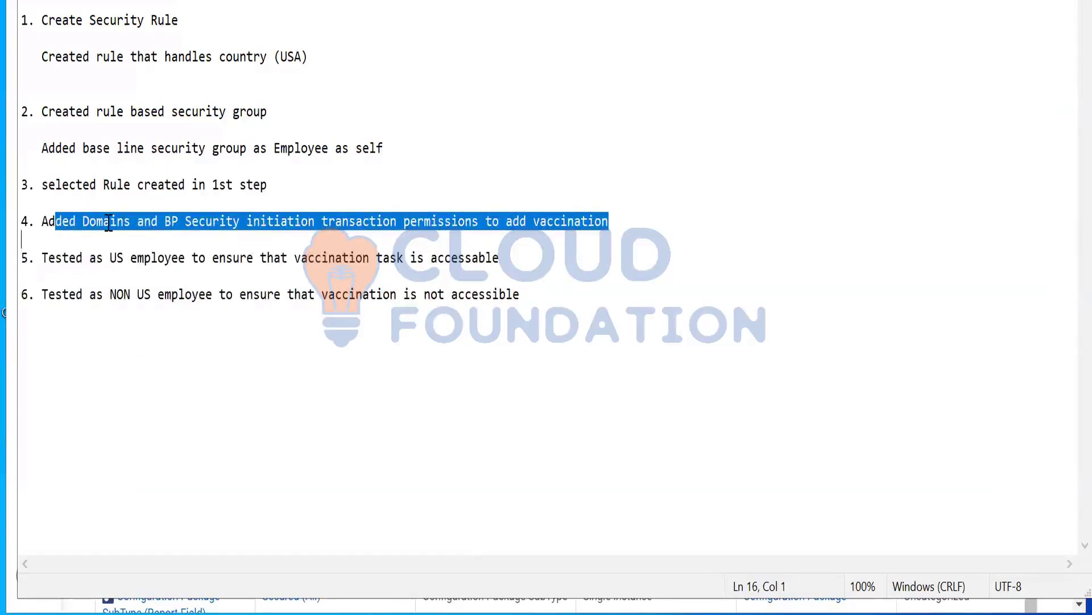
pyautogui.click(267, 220)
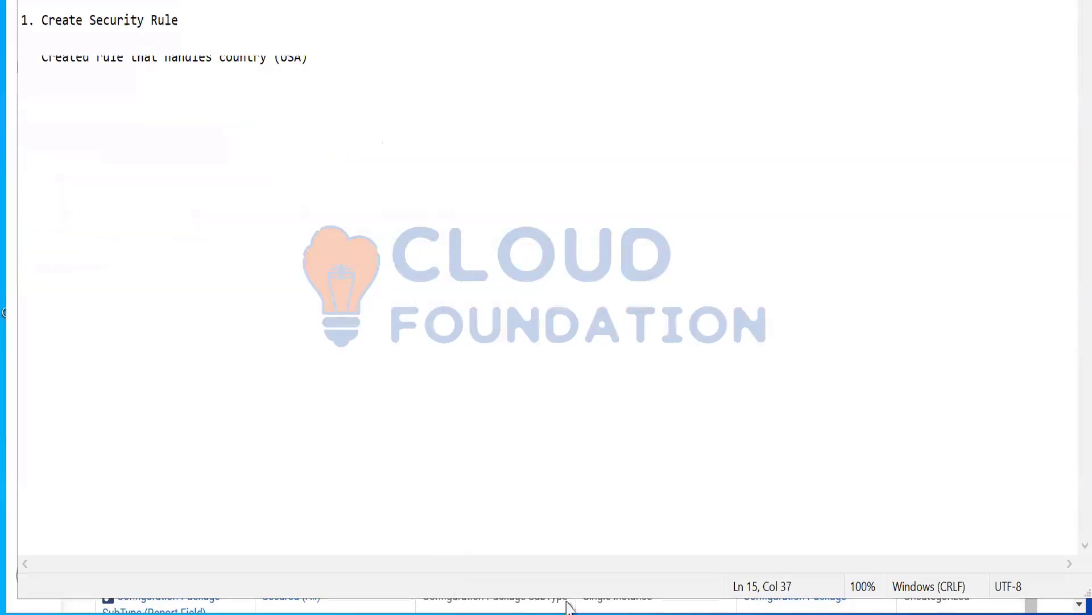
pyautogui.click(999, 1)
# Search for "bp:vaccination" and open the Add Vaccination (Default Definition) business process definition
pyautogui.scroll(6, 1066, 28)
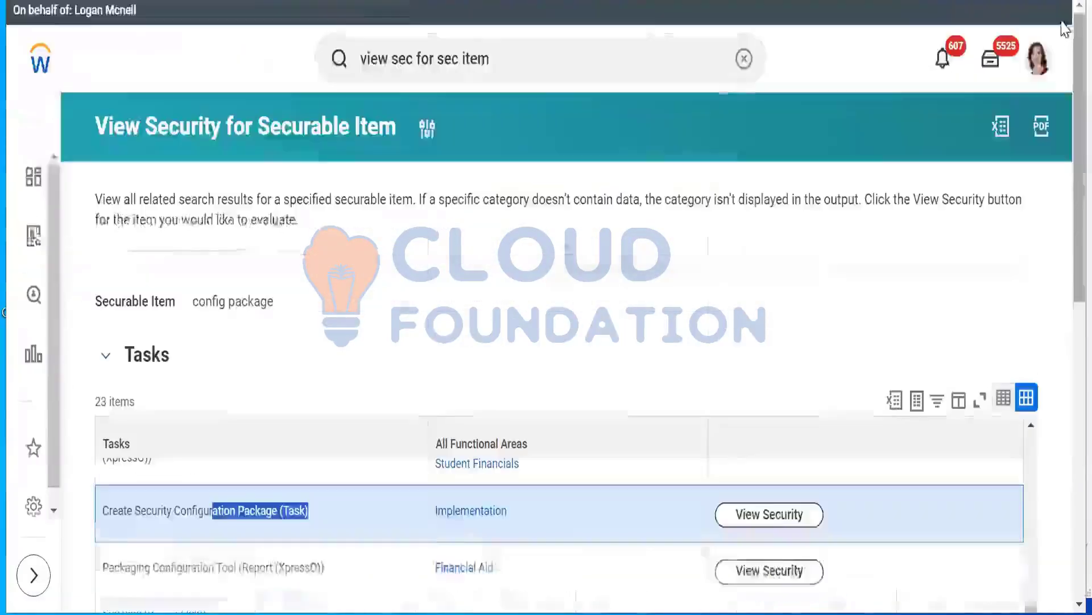
pyautogui.click(550, 58)
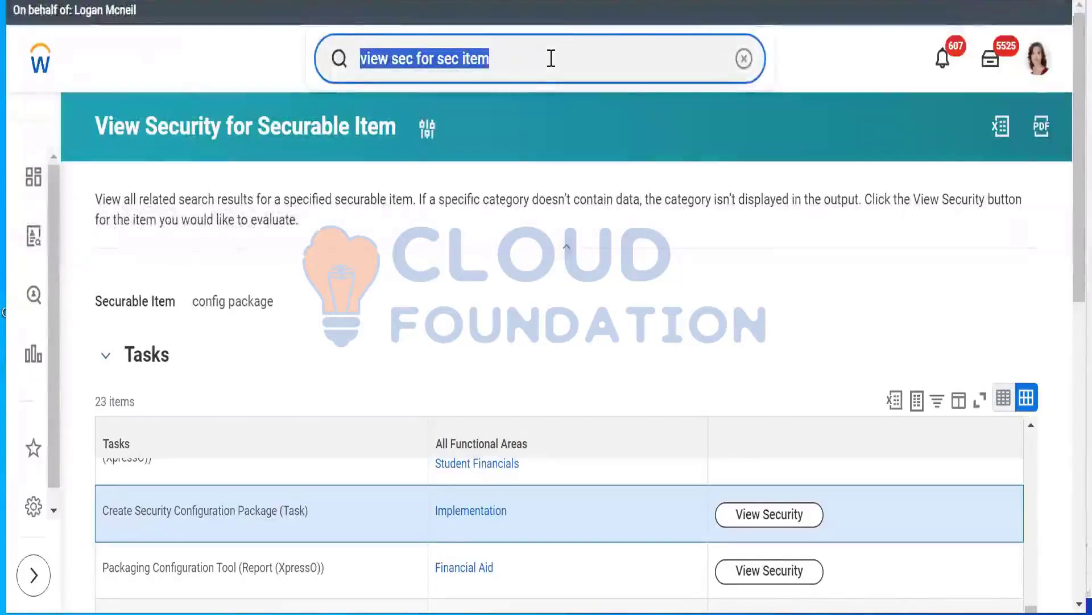
pyautogui.write('bp:')
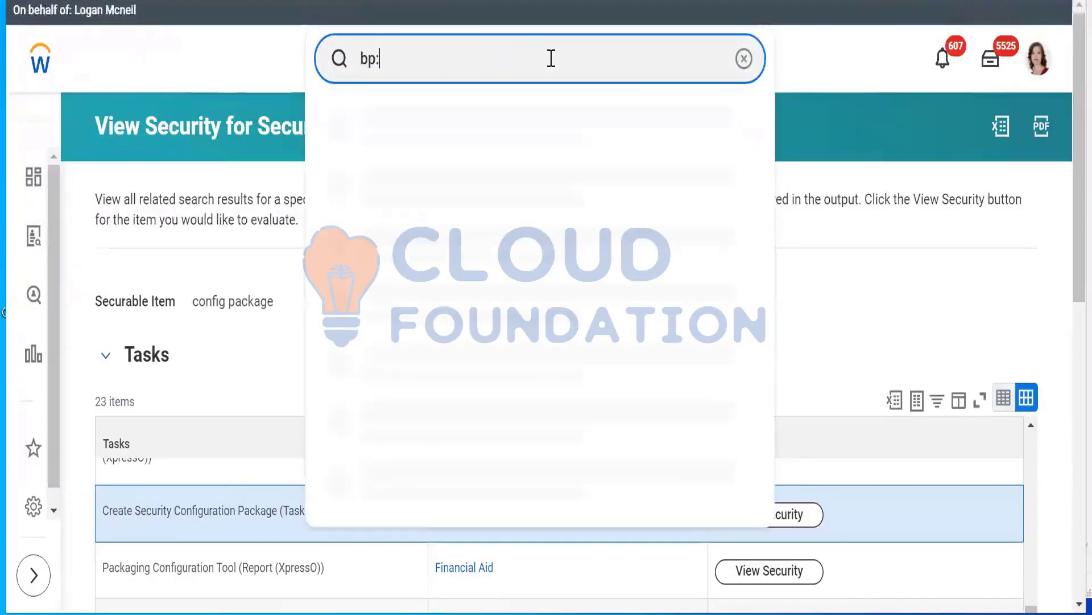
pyautogui.write('vaccination')
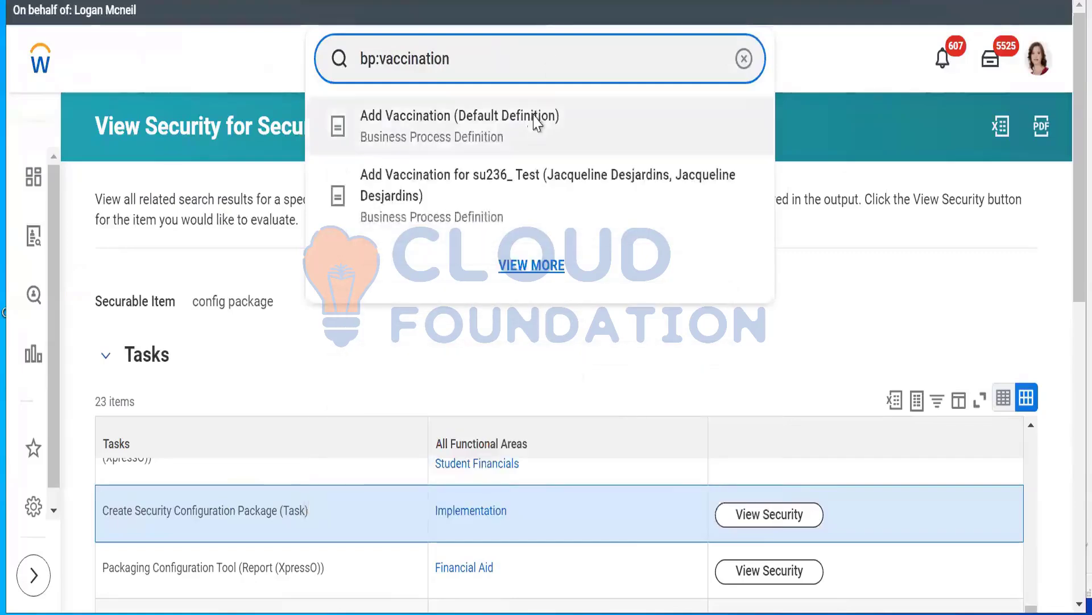
pyautogui.click(536, 117)
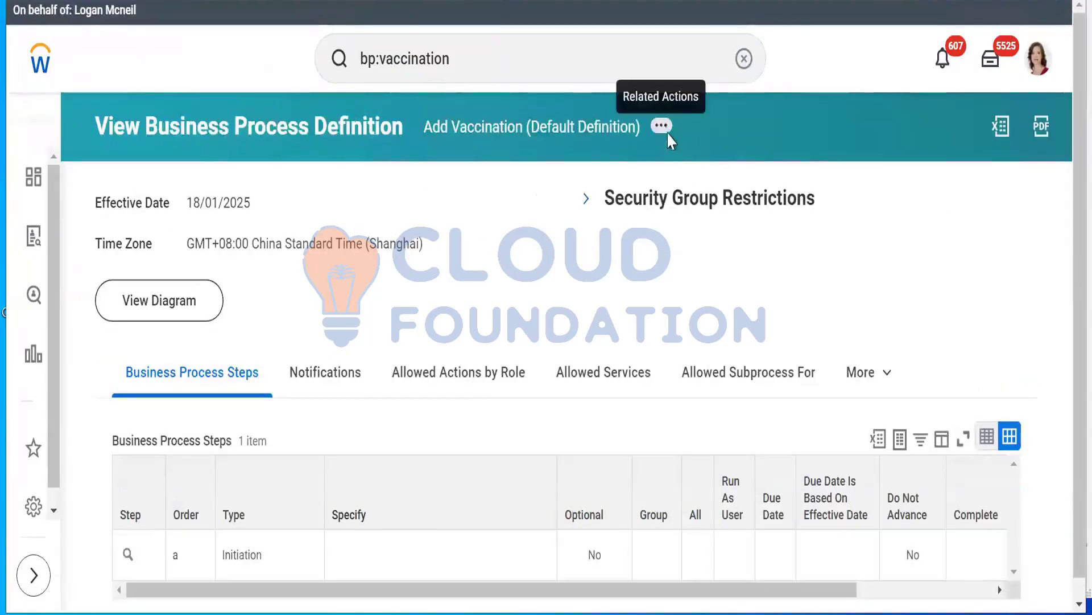
# Open the Add Vaccination business process security policy for editing and examine the initiating action and its security groups
pyautogui.click(662, 126)
pyautogui.moveTo(231, 279)
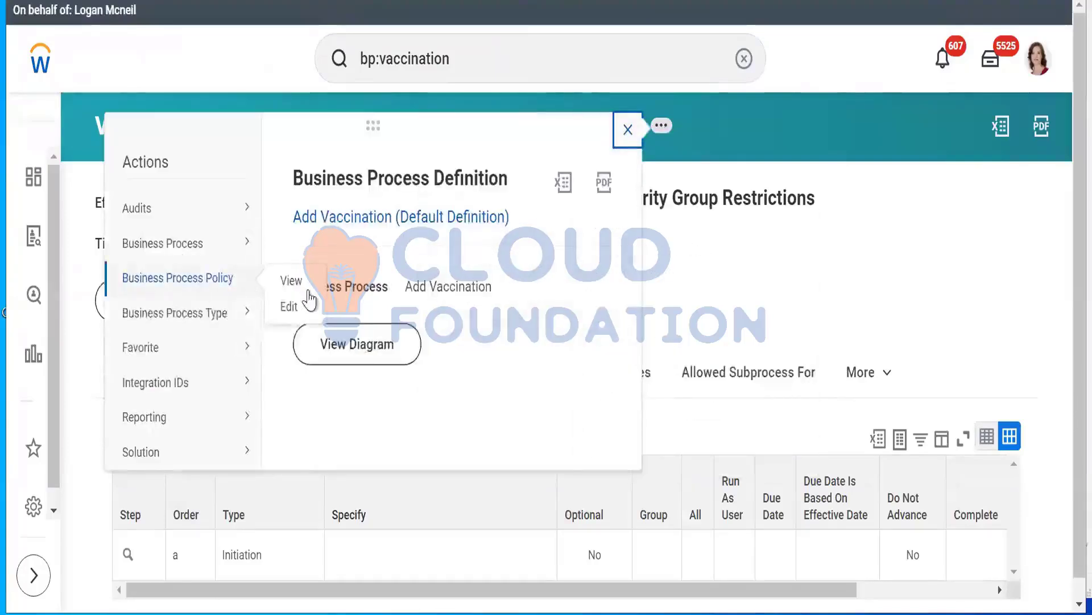
pyautogui.click(289, 306)
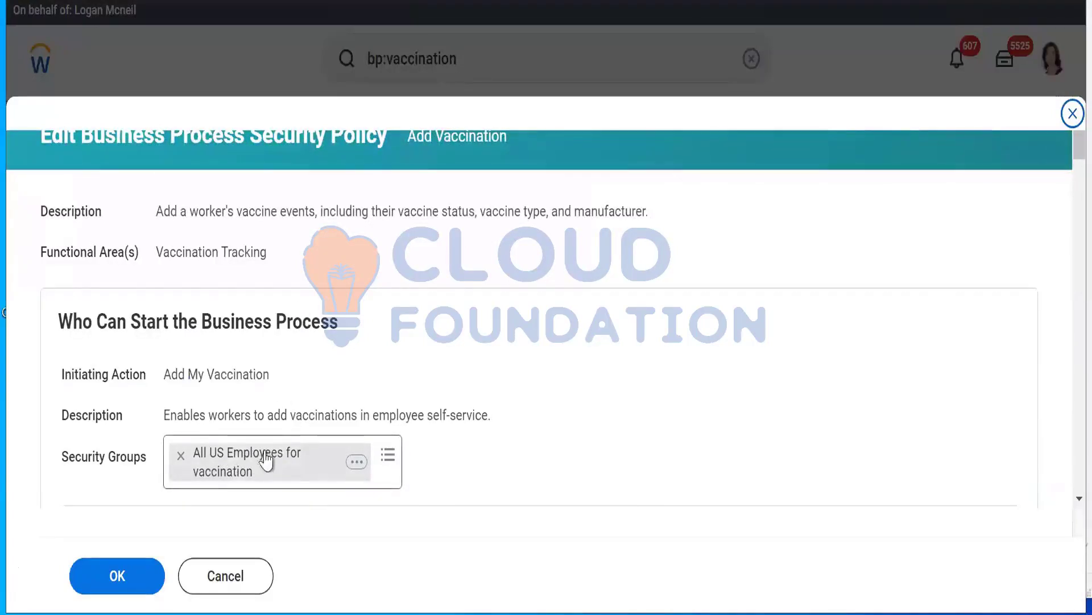
pyautogui.moveTo(61, 376); pyautogui.dragTo(156, 383)
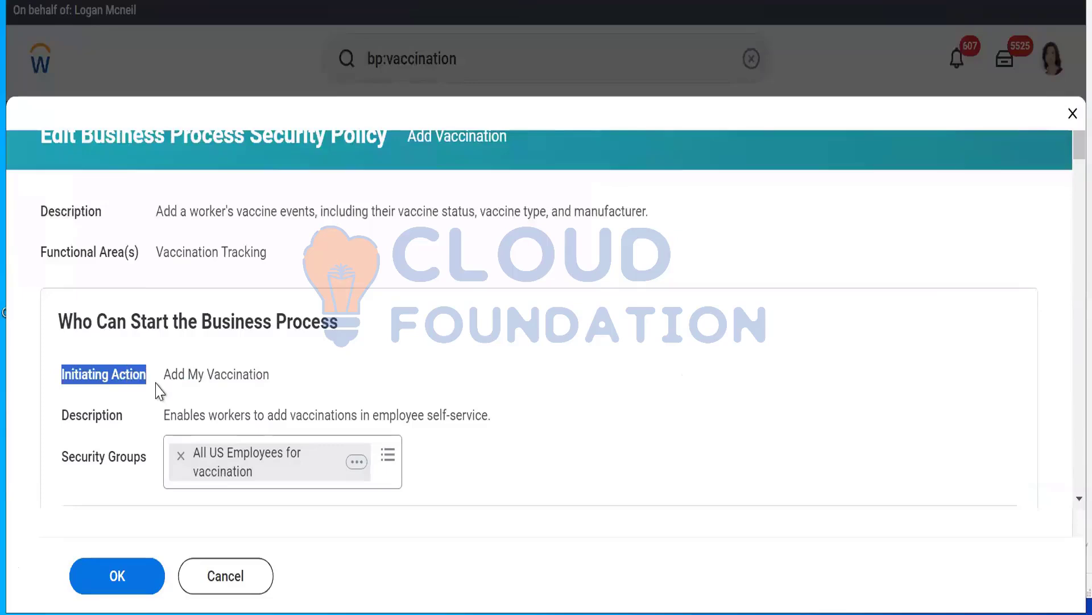
# View the All US Employees for vaccination group in a new tab and examine its domain permissions under Maintain Domain Permissions for Security Group
pyautogui.rightClick(264, 471)
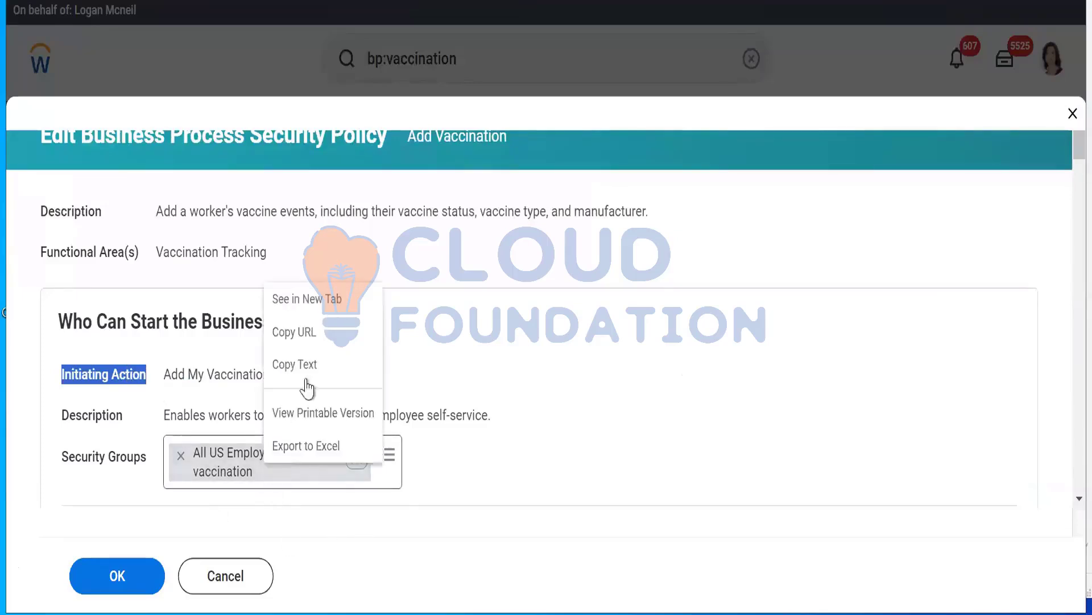
pyautogui.click(317, 300)
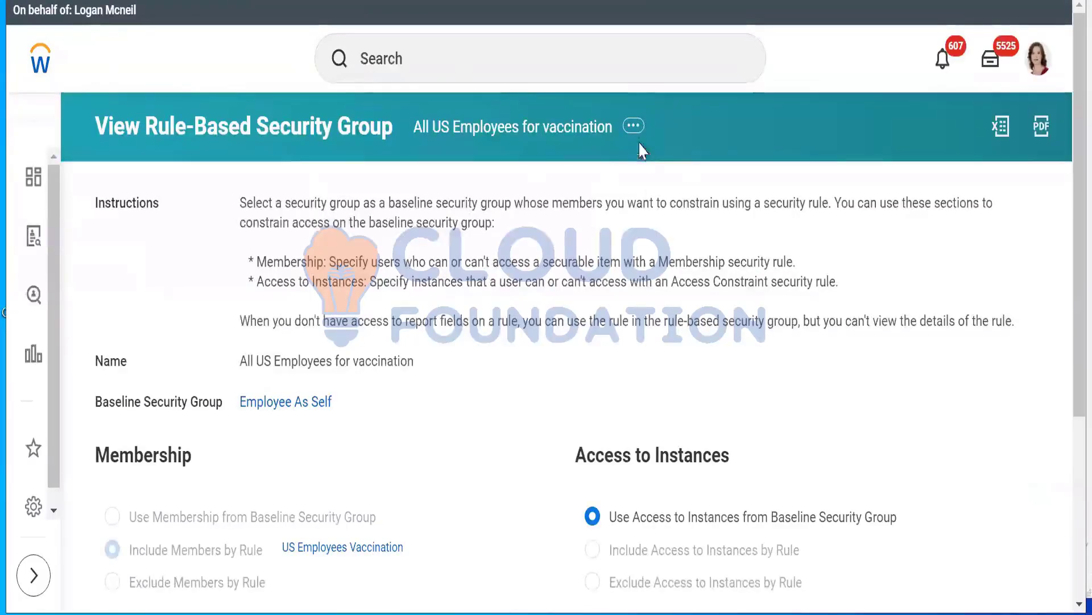
pyautogui.click(633, 126)
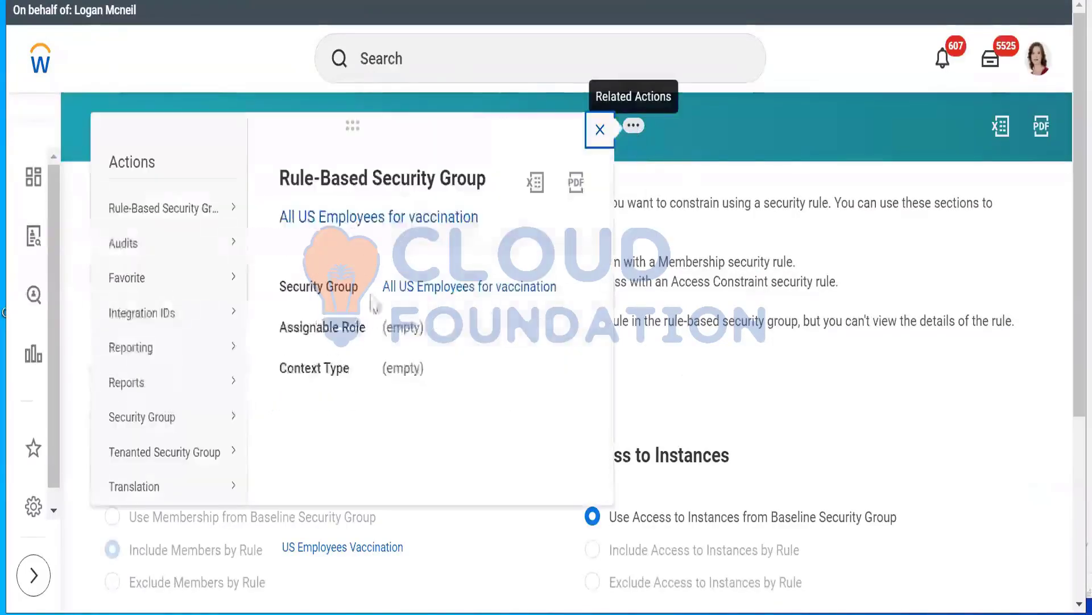
pyautogui.moveTo(240, 424)
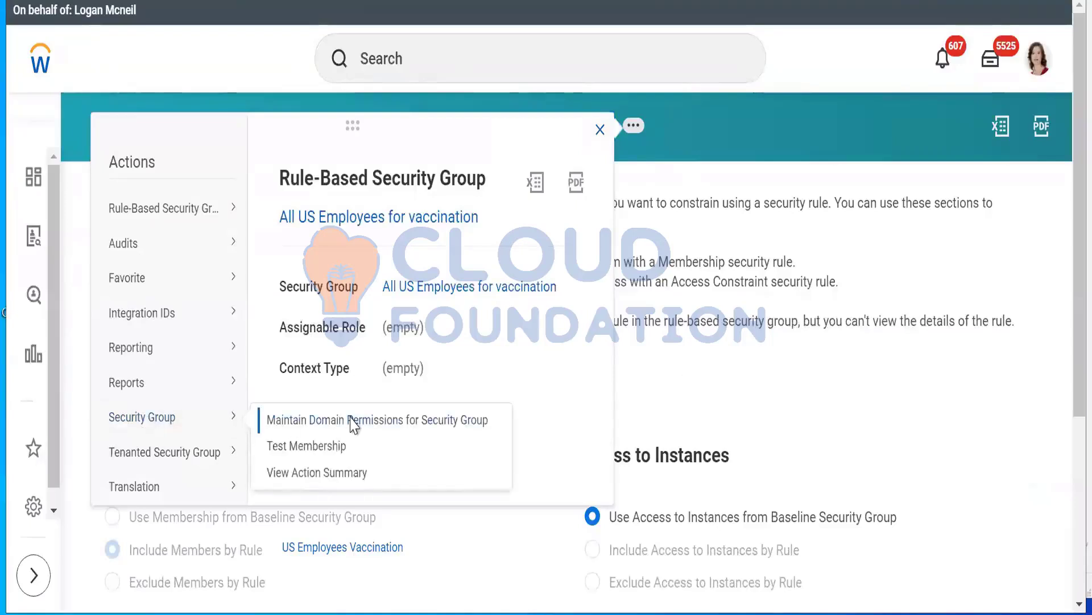
pyautogui.click(353, 420)
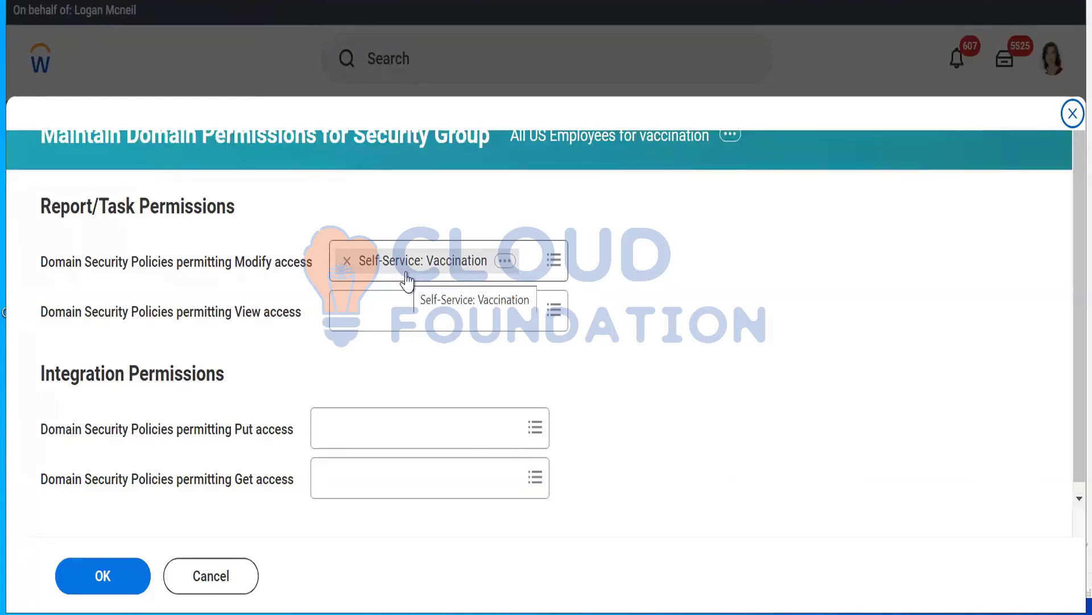
pyautogui.scroll(-2, 407, 277)
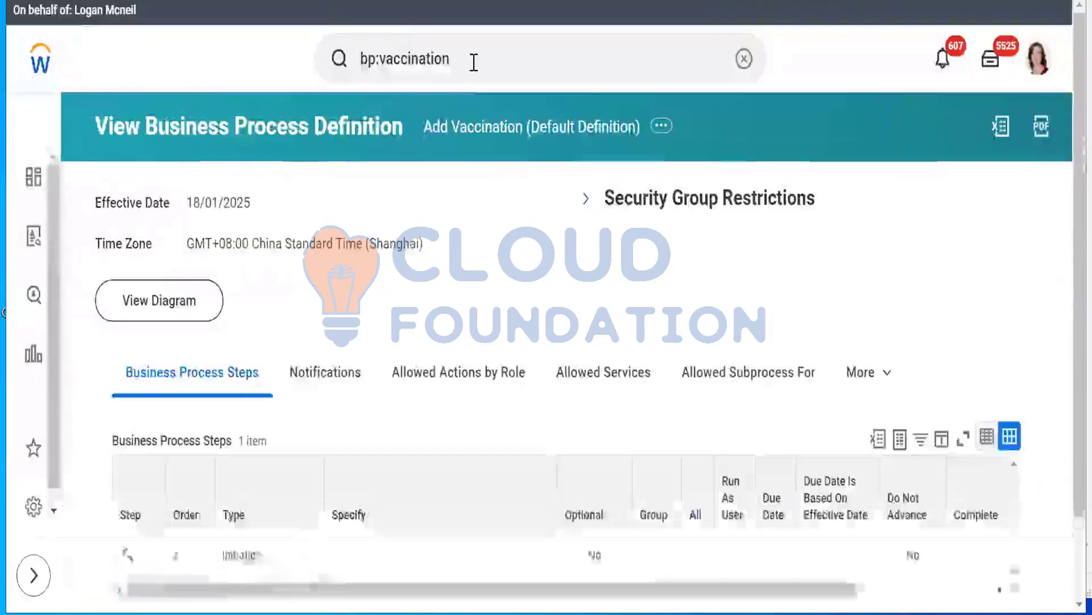
# Return to the Add Vaccination definition and replace the search with "domain:self service"
pyautogui.click(474, 61)
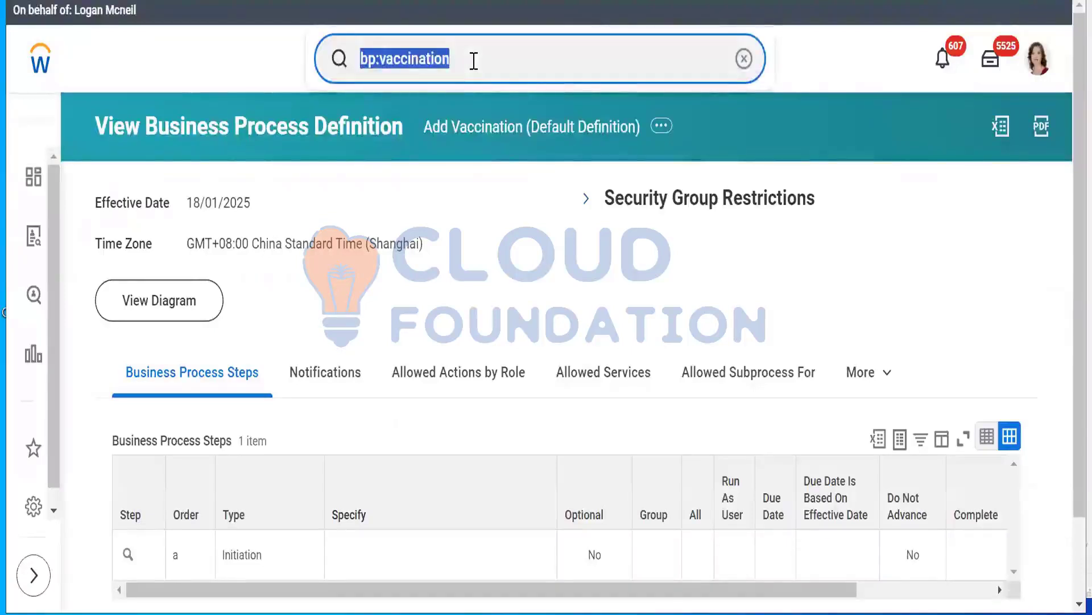
pyautogui.write('domain:')
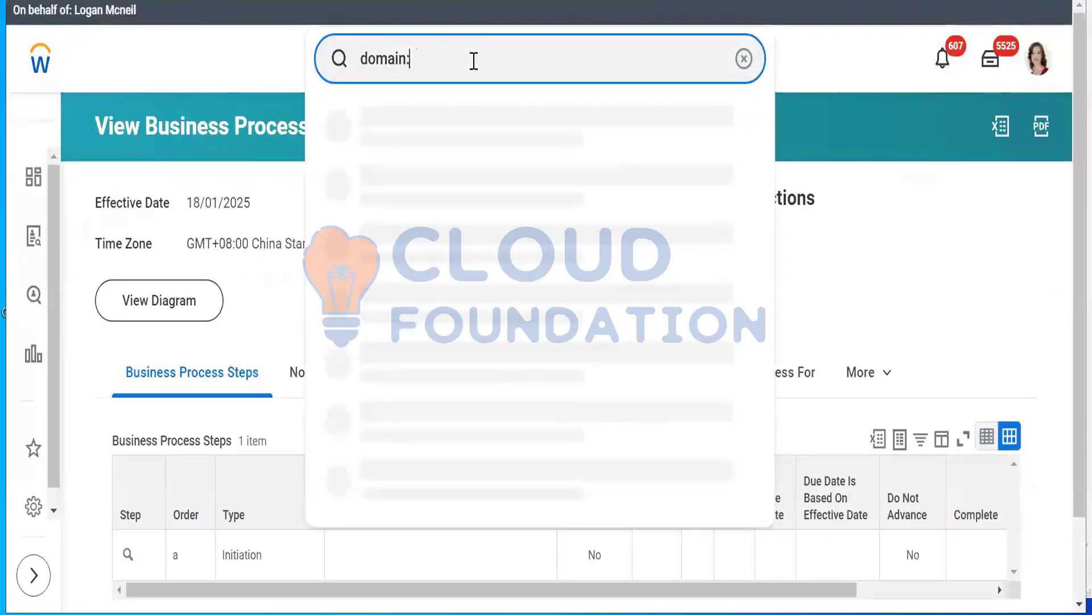
pyautogui.write('self service')
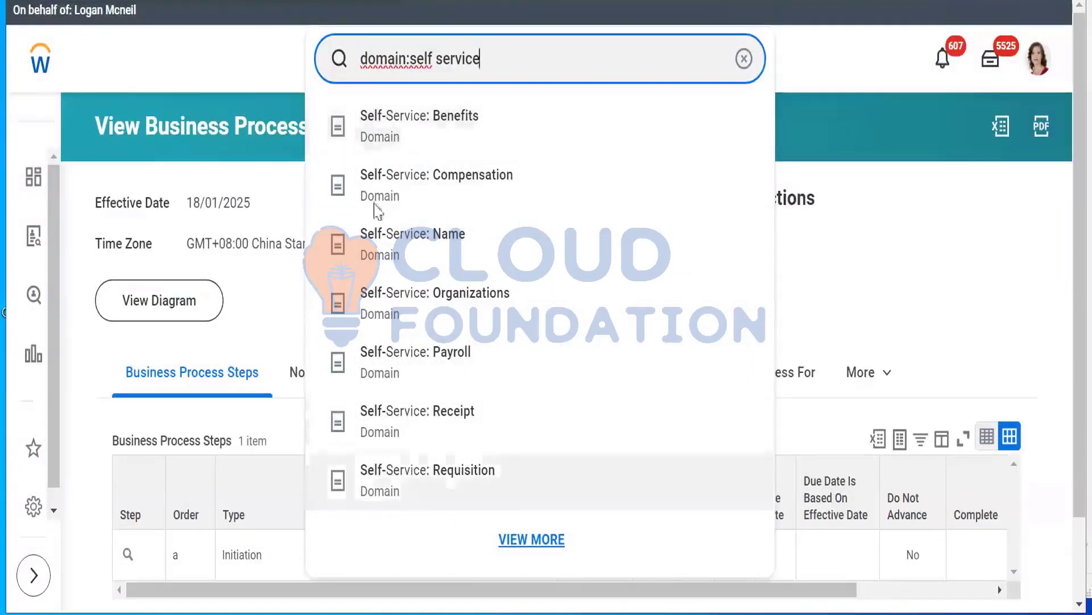
# Look through the suggested Self-Service domains in the search results
pyautogui.scroll(-2, 398, 114)
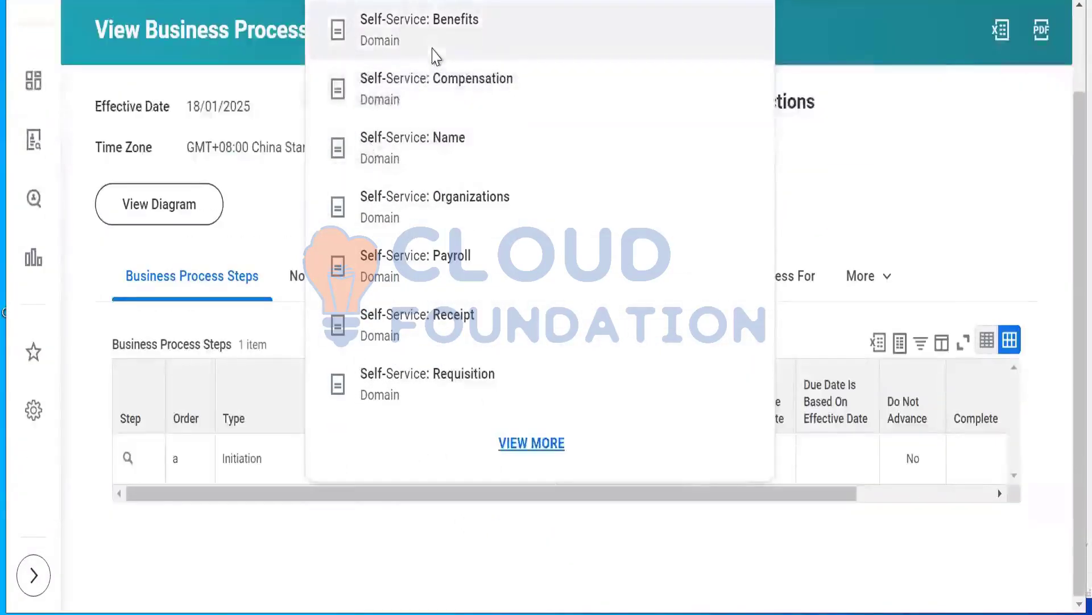
pyautogui.scroll(2, 435, 49)
pyautogui.scroll(-2, 407, 139)
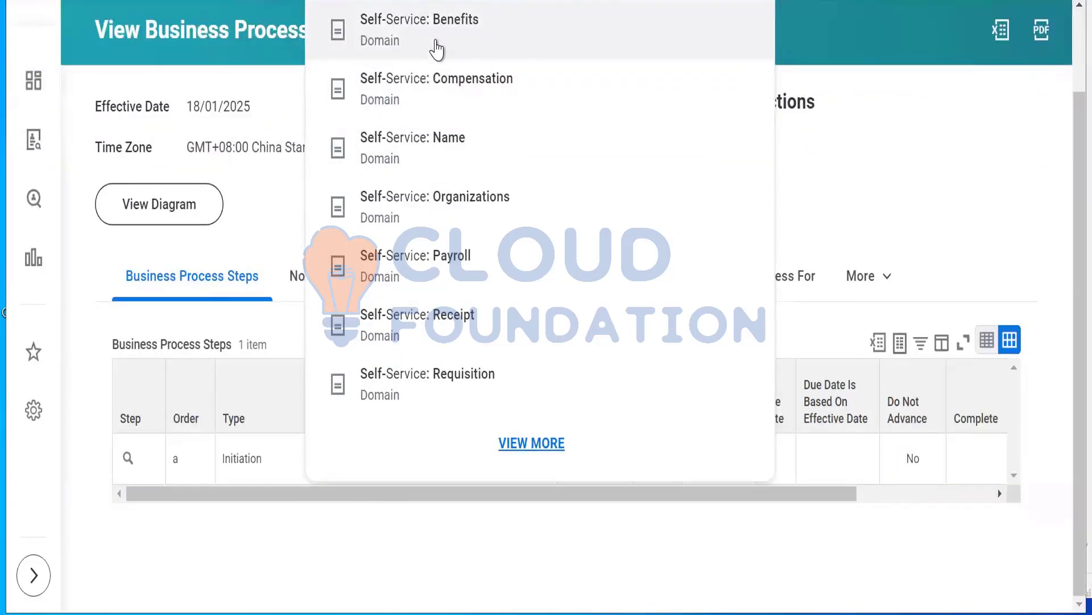
pyautogui.scroll(2, 421, 114)
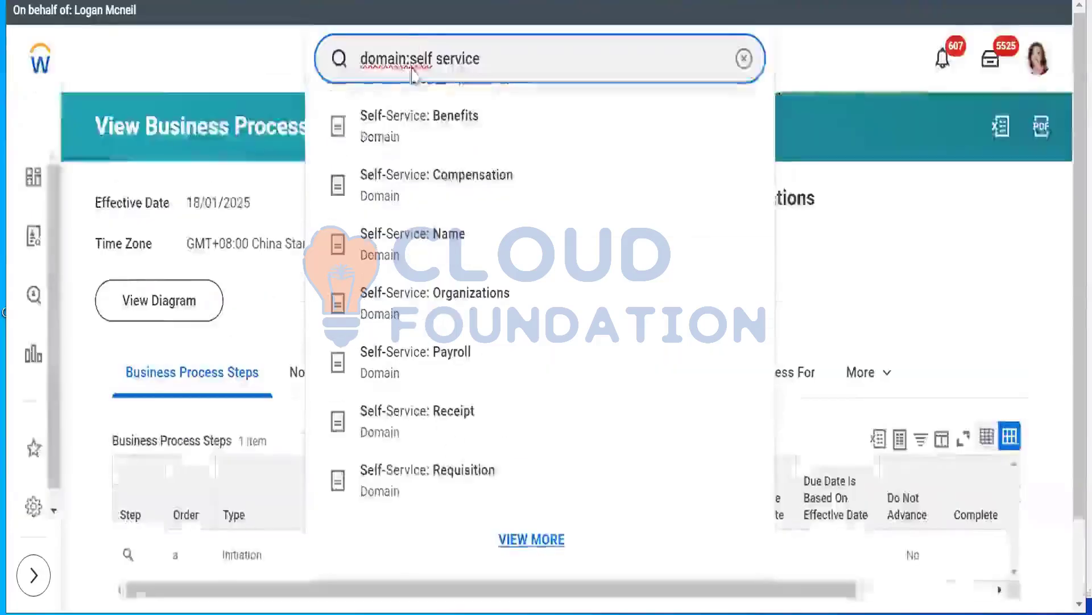
pyautogui.scroll(-2, 441, 468)
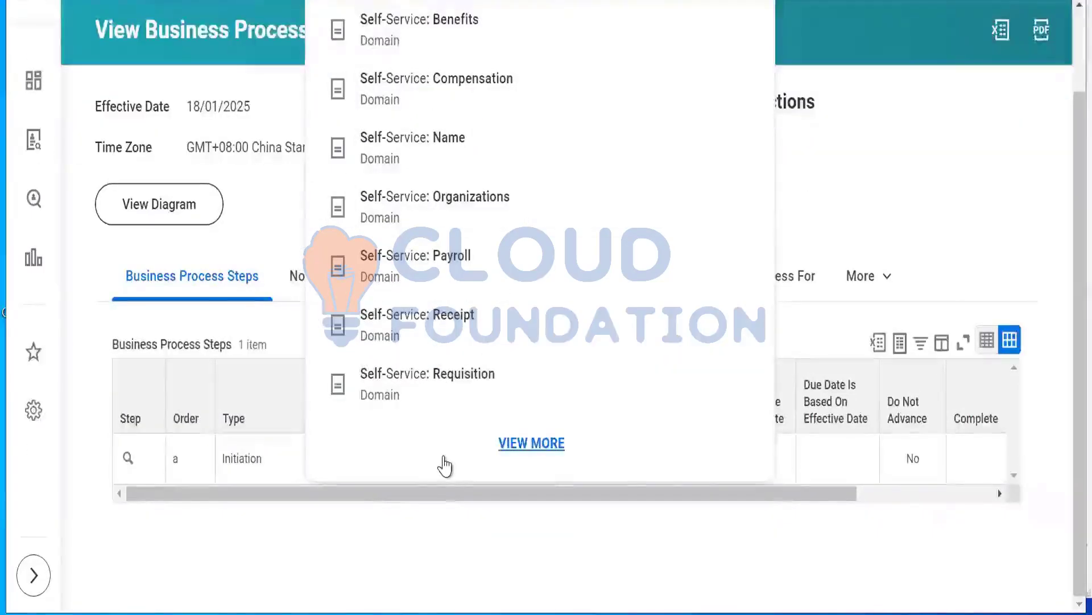
pyautogui.scroll(2, 442, 462)
pyautogui.scroll(-2, 446, 463)
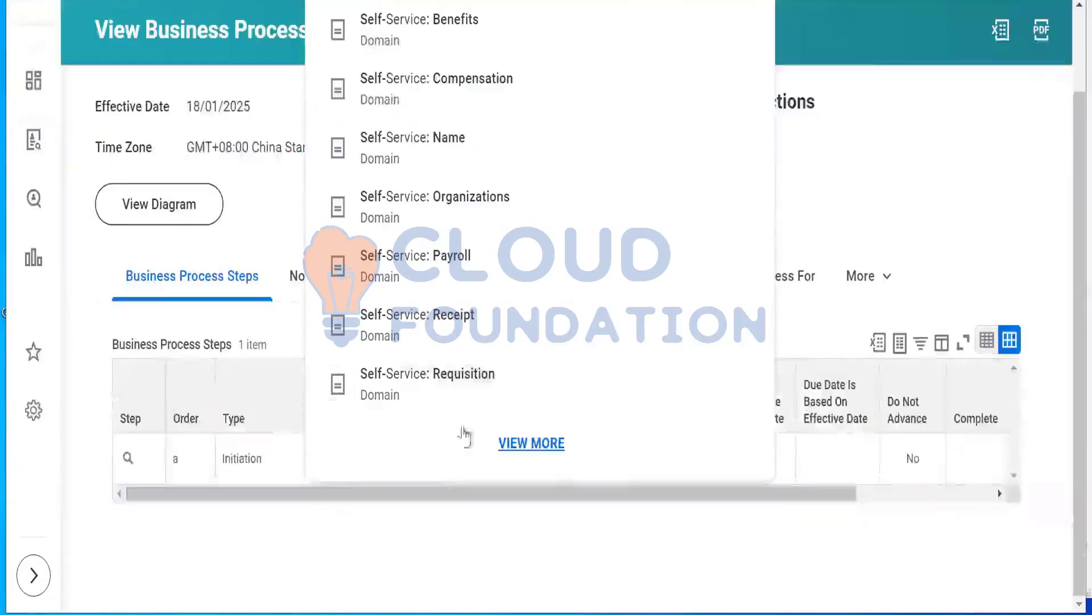
pyautogui.scroll(2, 455, 142)
pyautogui.scroll(-2, 427, 47)
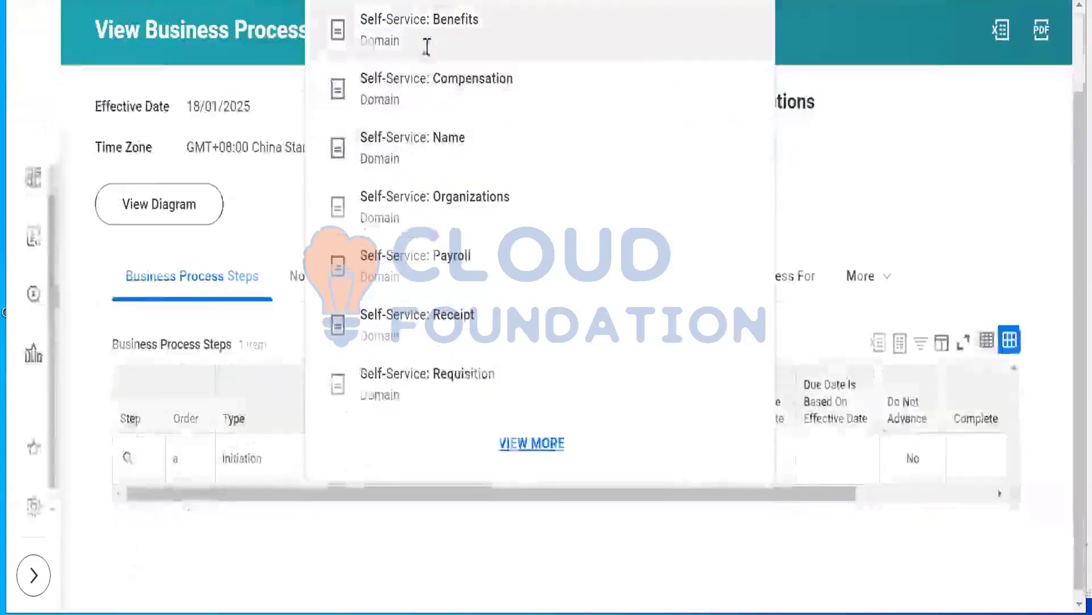
pyautogui.scroll(2, 426, 47)
pyautogui.scroll(-2, 430, 57)
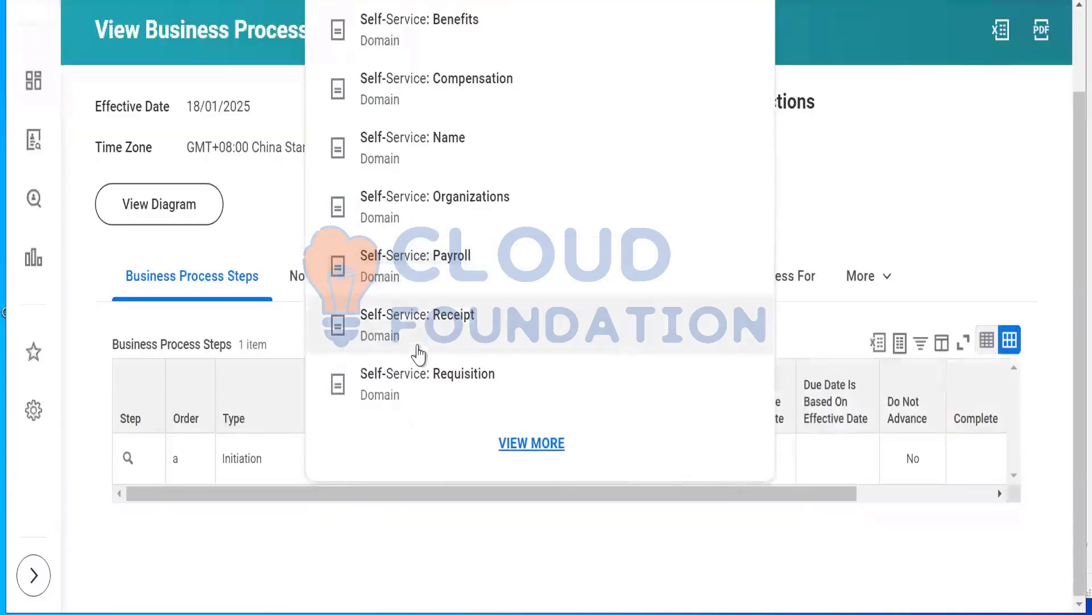
pyautogui.scroll(-2, 419, 353)
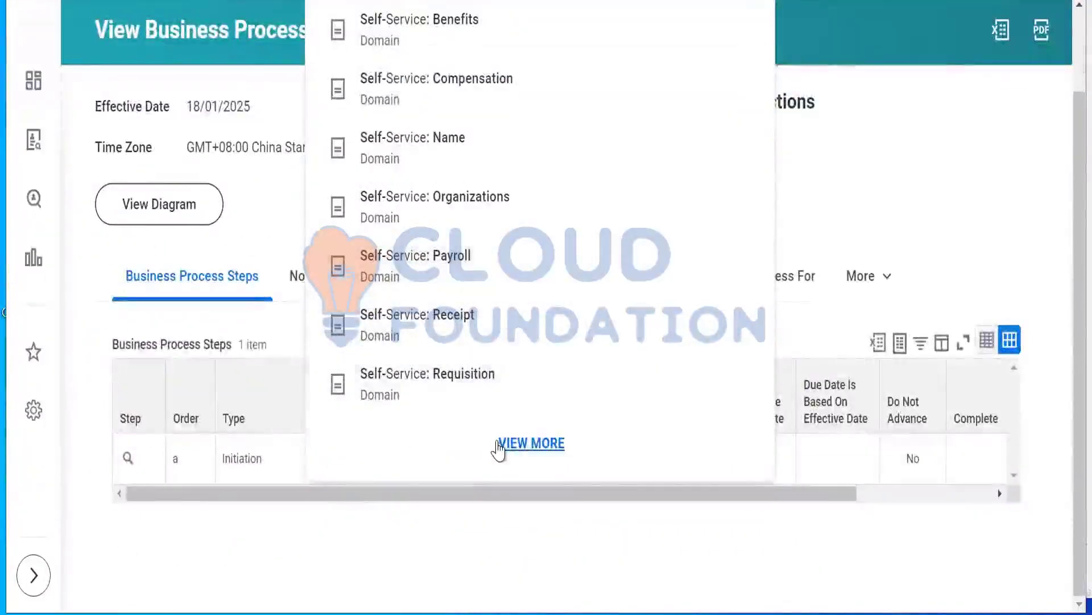
pyautogui.scroll(2, 498, 449)
pyautogui.scroll(-2, 499, 450)
pyautogui.scroll(2, 499, 449)
pyautogui.scroll(-2, 498, 443)
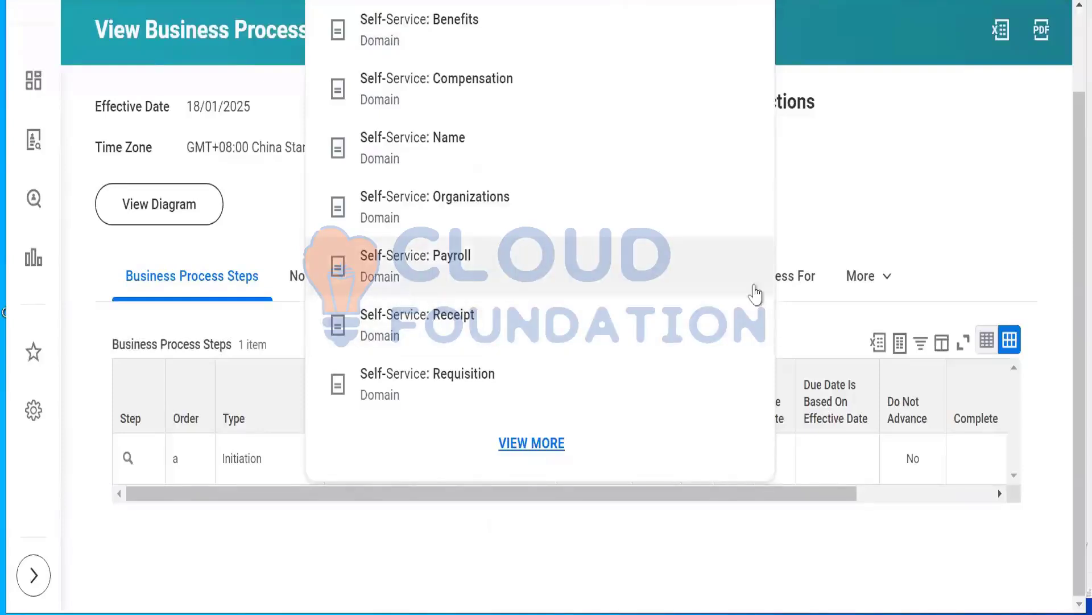
pyautogui.scroll(2, 504, 250)
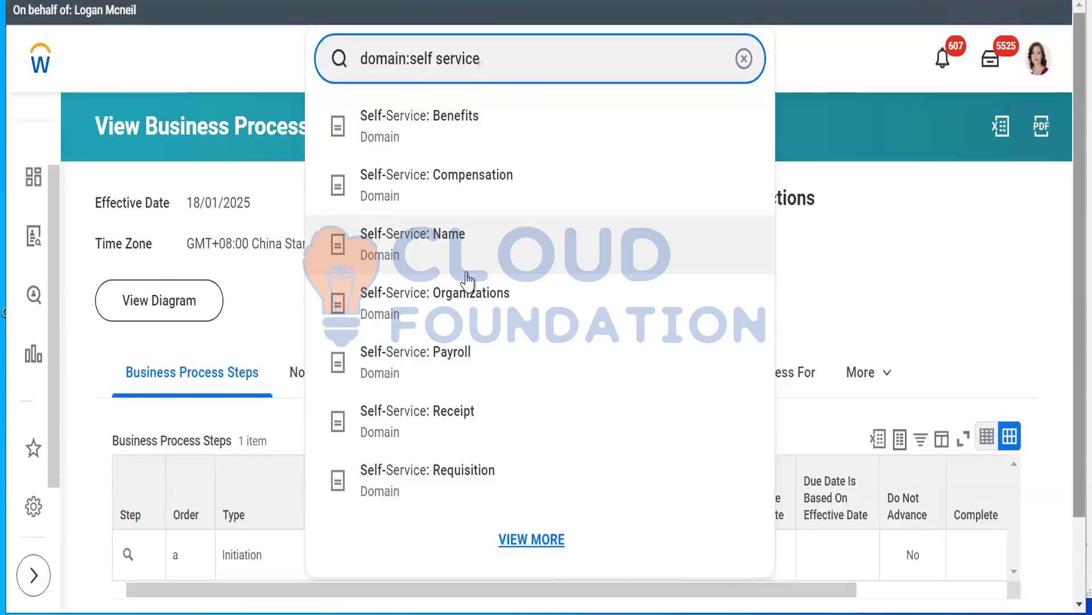
pyautogui.scroll(-2, 467, 280)
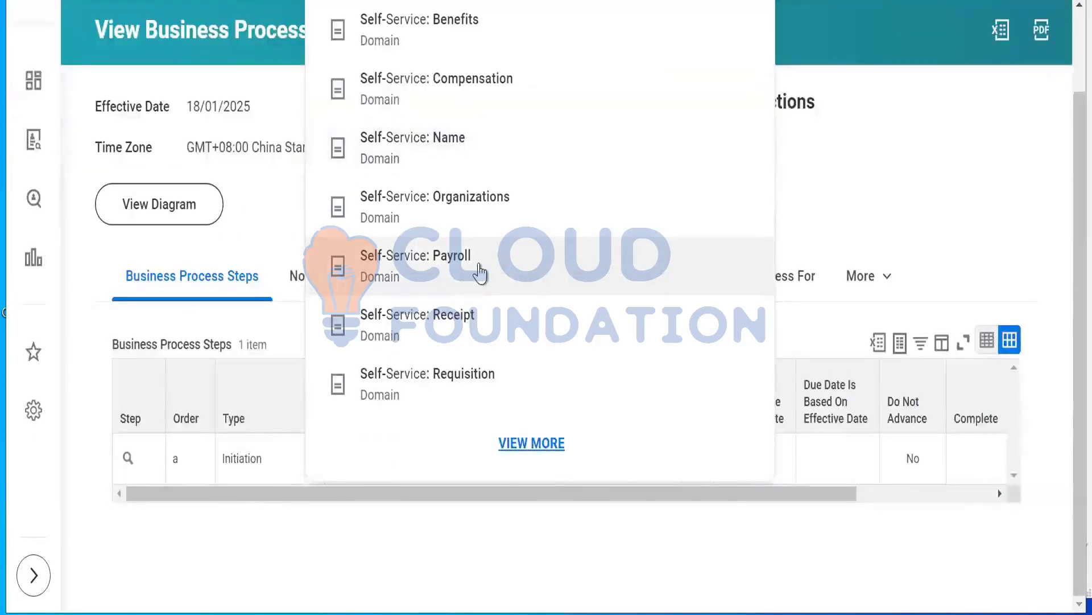
pyautogui.scroll(2, 483, 273)
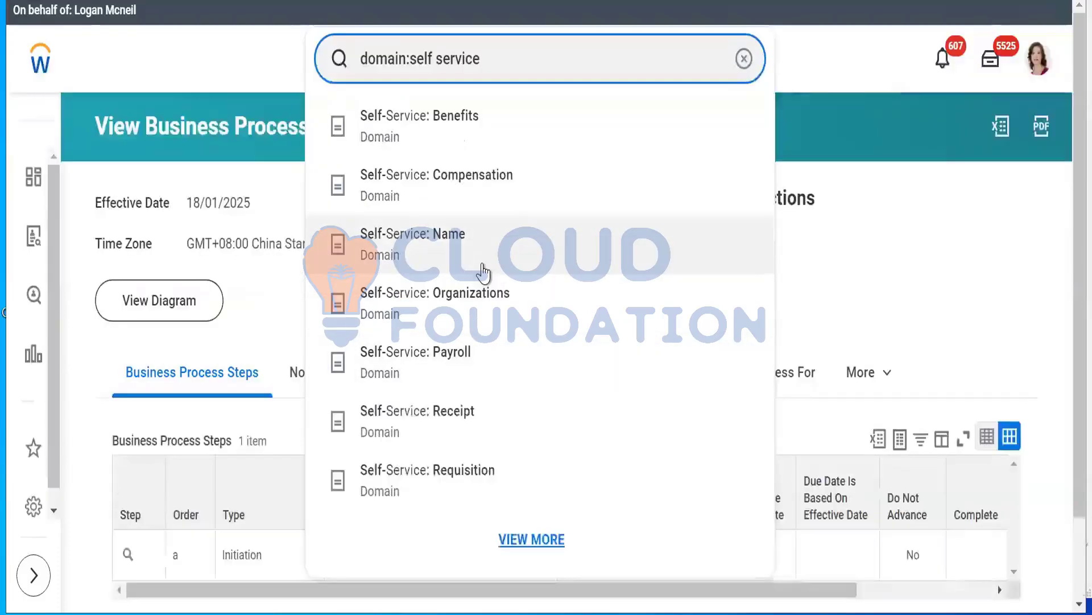
pyautogui.scroll(-2, 484, 274)
pyautogui.scroll(2, 483, 274)
pyautogui.scroll(-2, 483, 273)
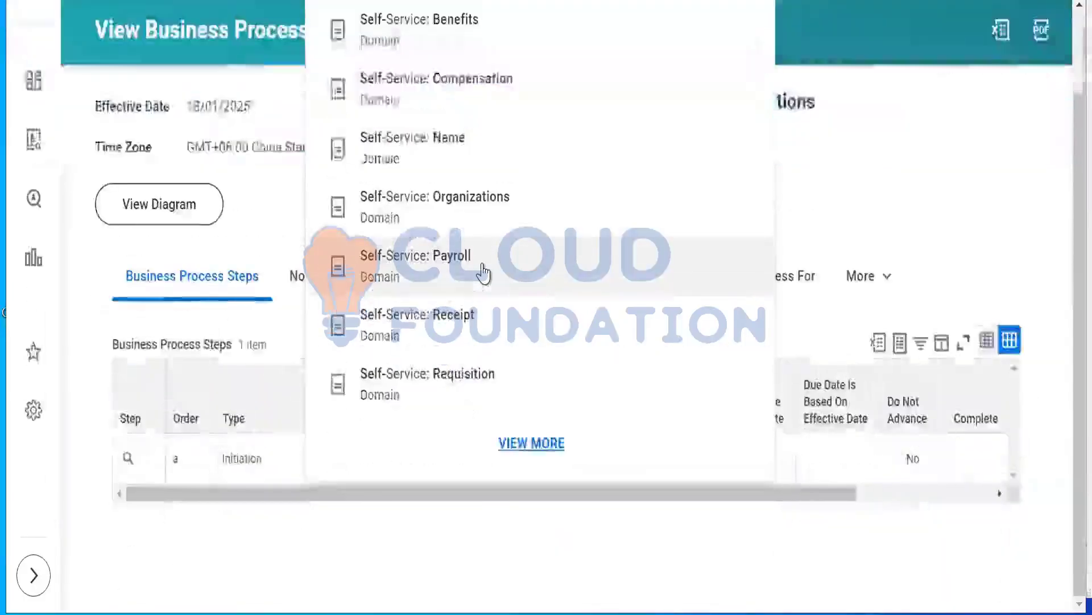
pyautogui.scroll(2, 483, 274)
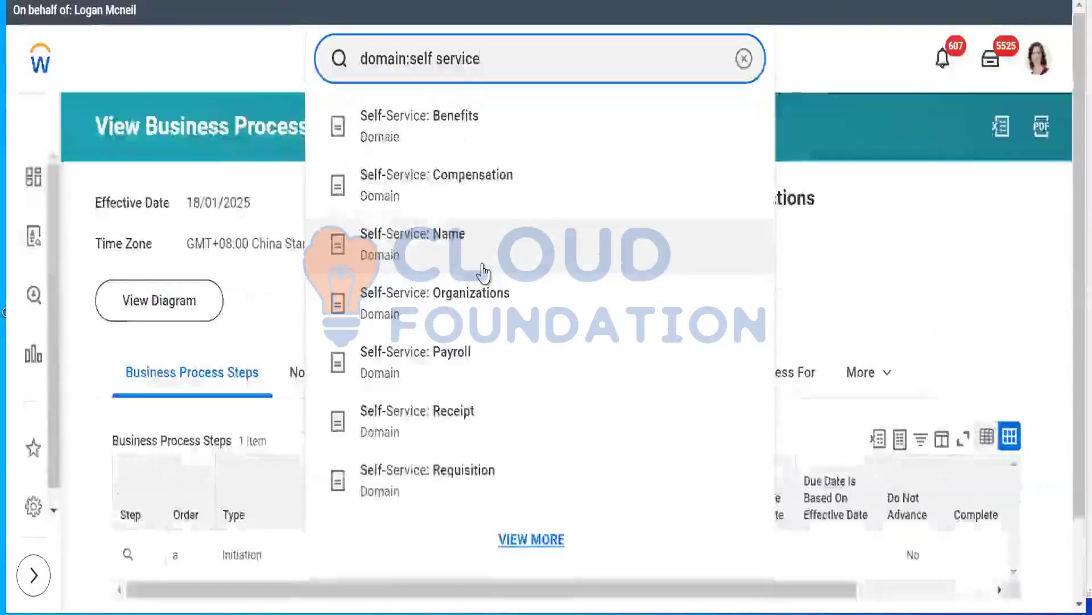
pyautogui.scroll(-2, 483, 273)
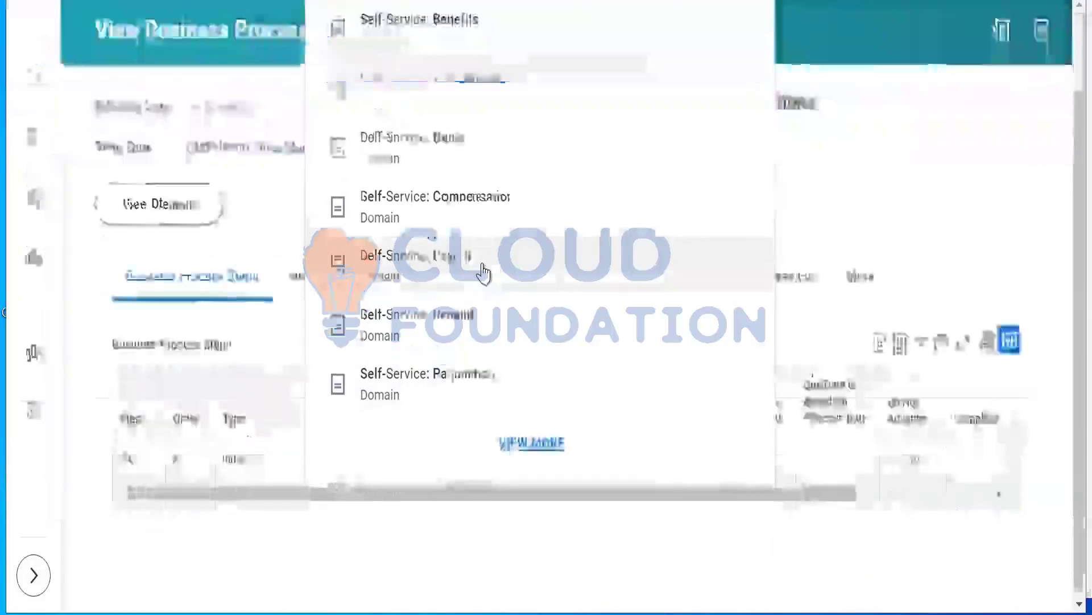
pyautogui.scroll(2, 483, 274)
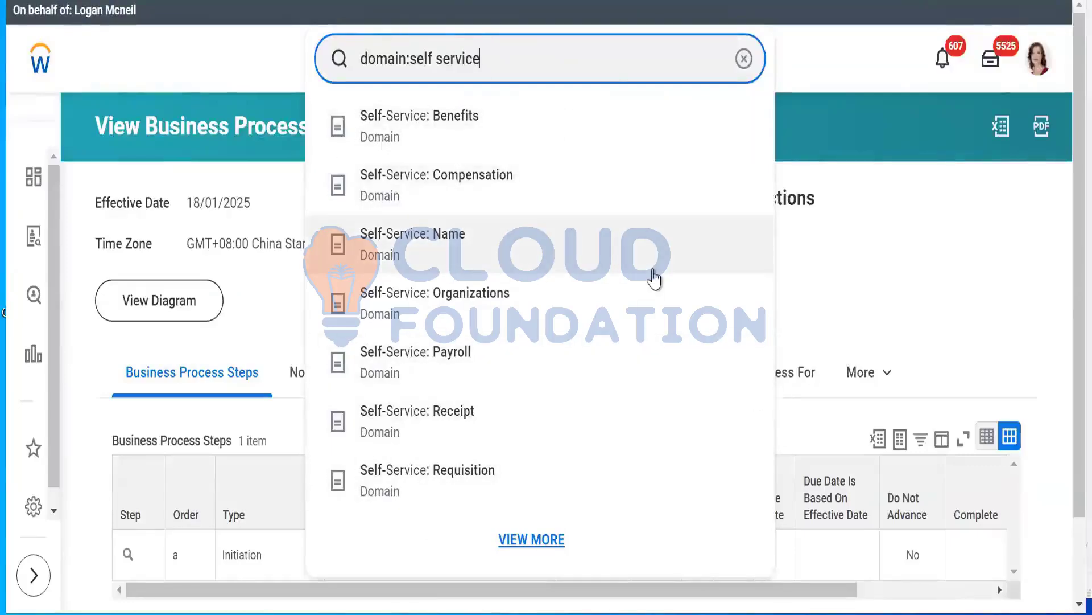
pyautogui.scroll(-2, 655, 279)
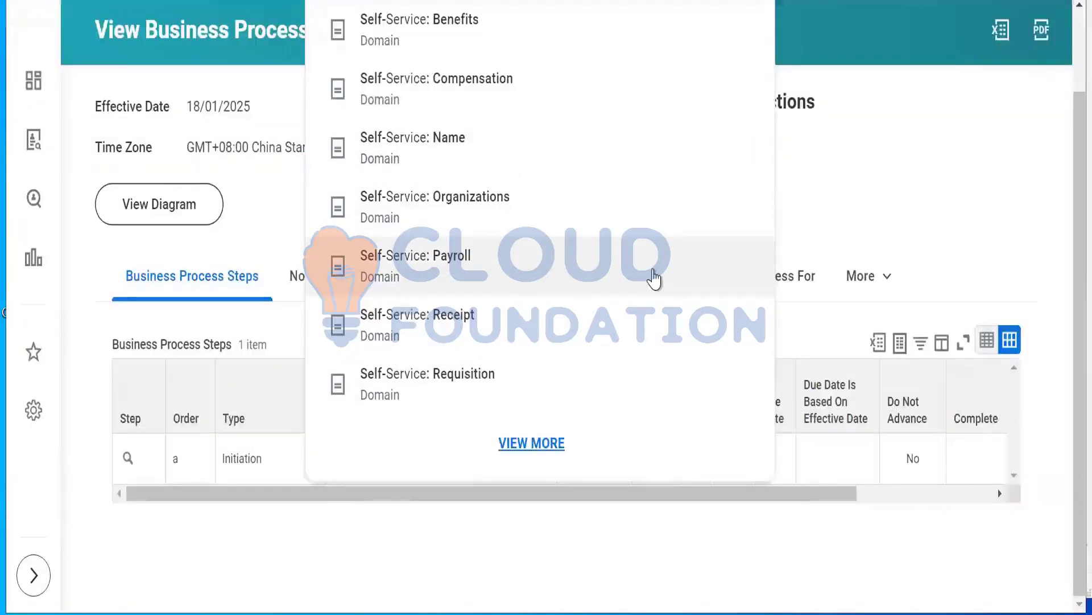
pyautogui.scroll(2, 654, 278)
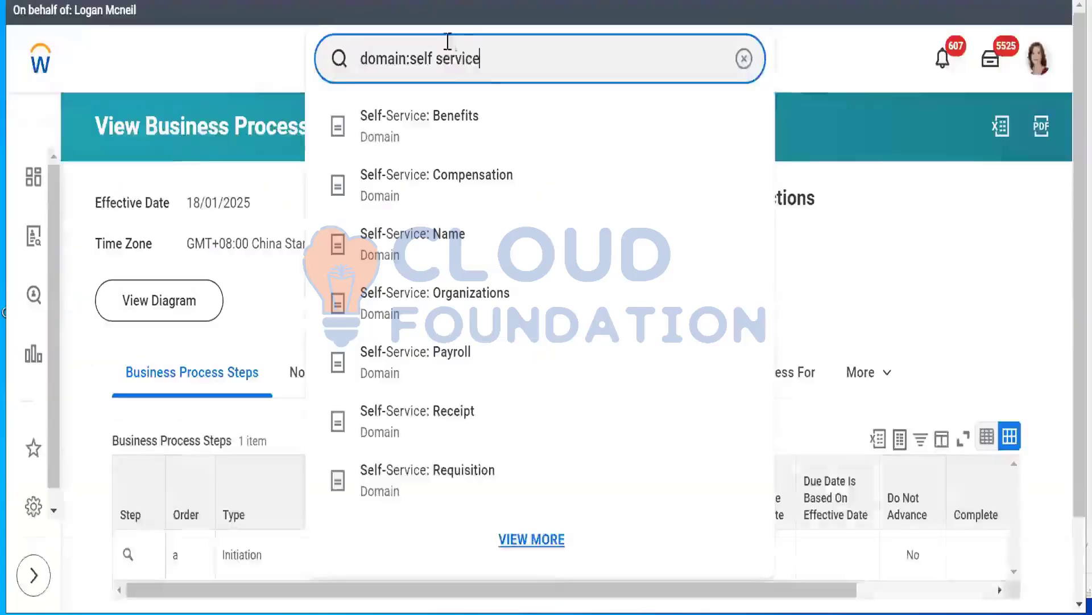
# Replace the search term with "domain:worker data" and run the search
pyautogui.moveTo(483, 62); pyautogui.dragTo(414, 64)
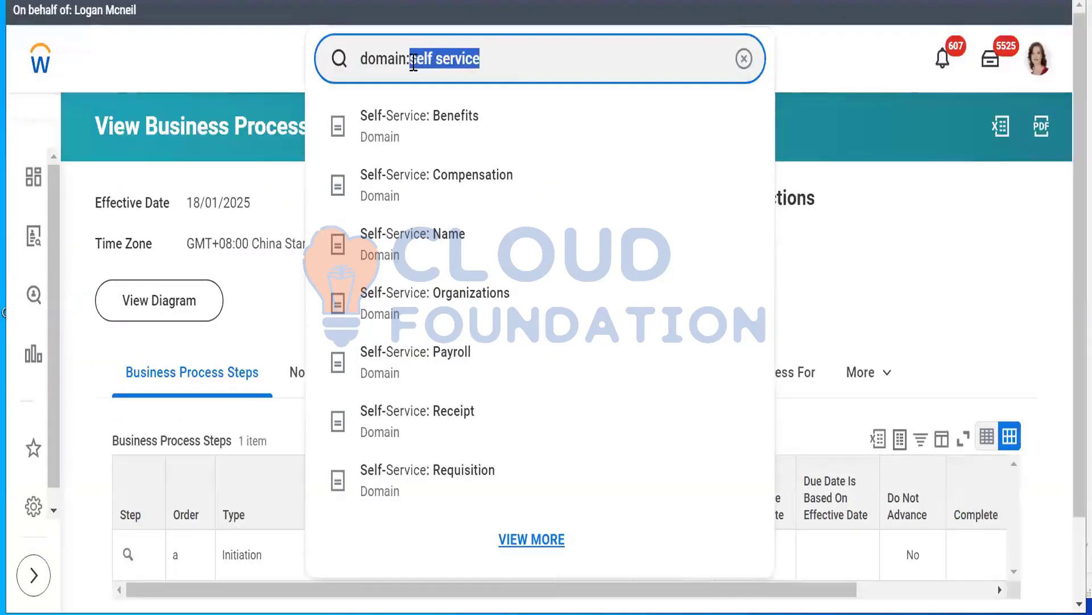
pyautogui.write('work')
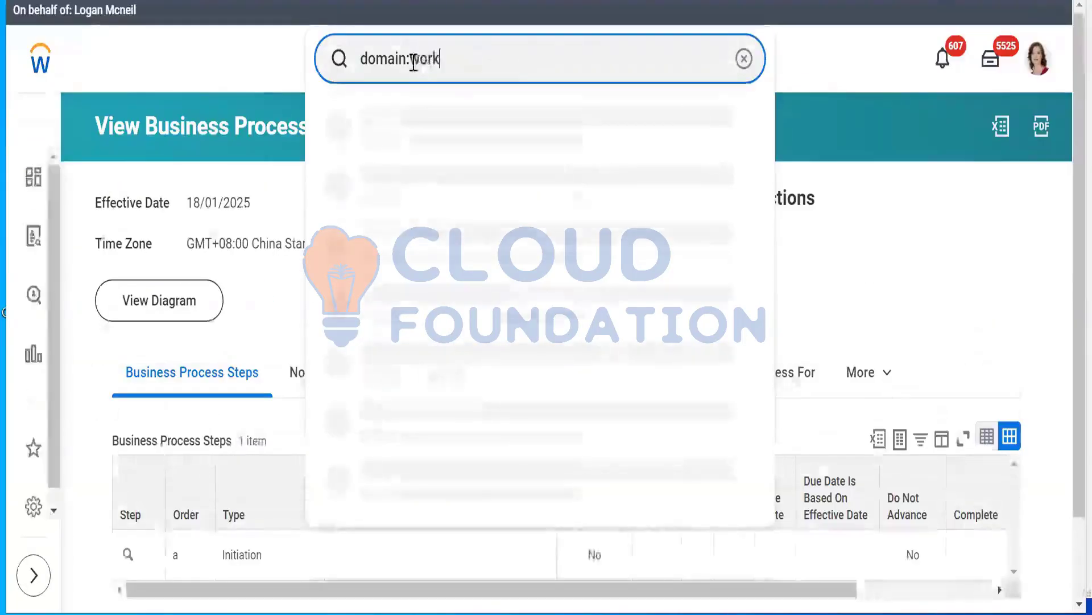
pyautogui.write('er data')
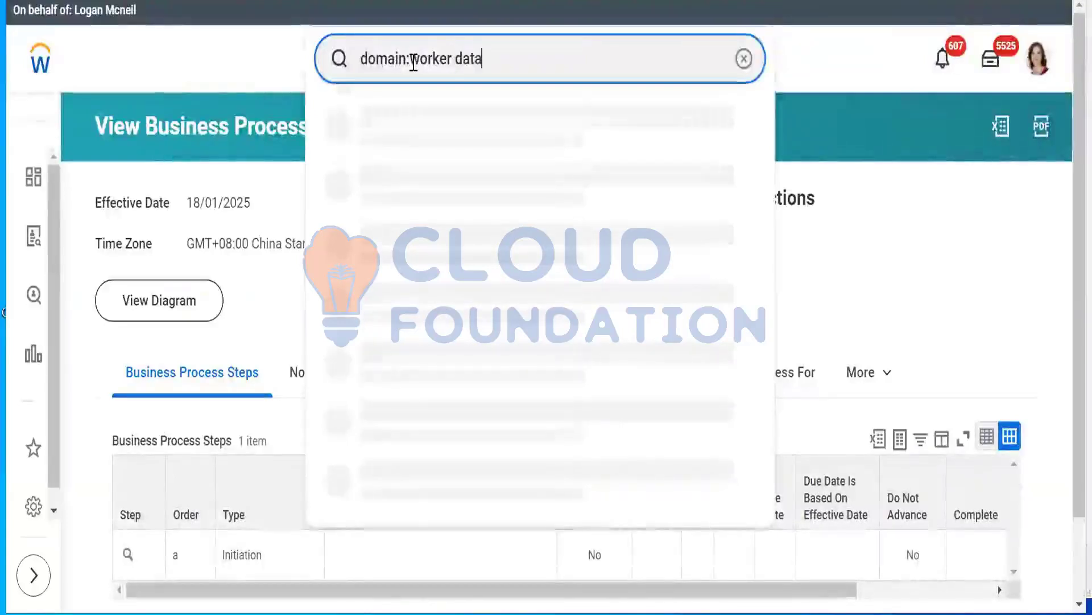
pyautogui.press('Return')
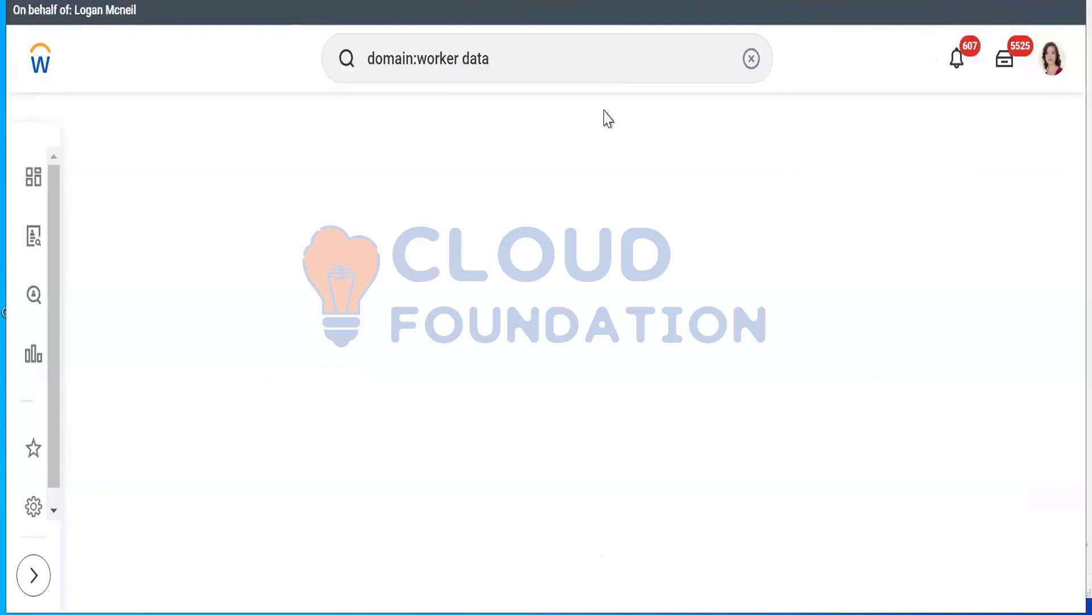
pyautogui.click(517, 59)
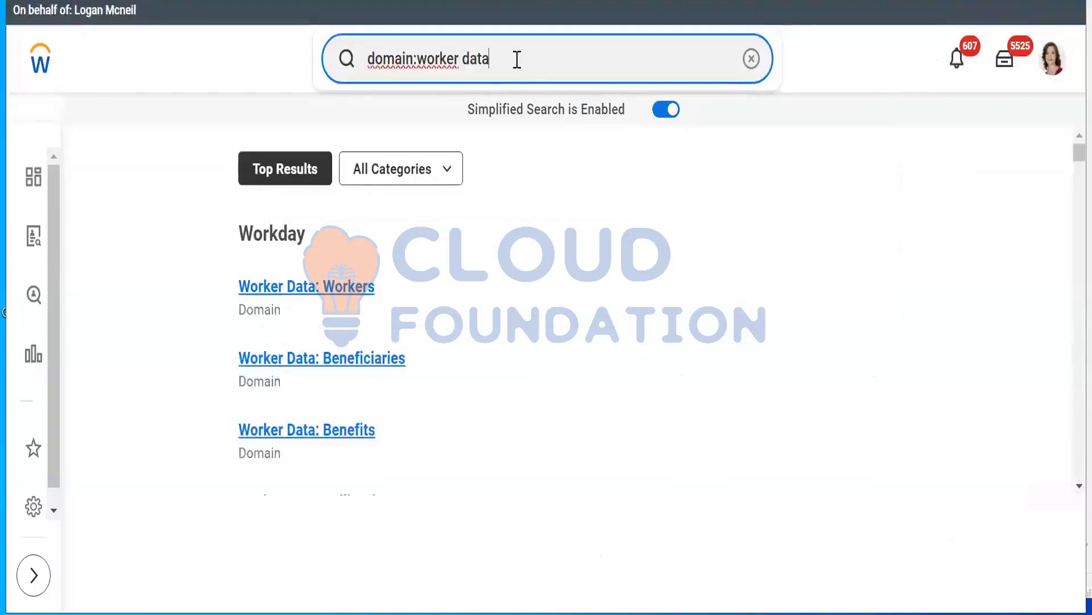
# Look through the Worker Data domains in the search results, from Workers down to Reports
pyautogui.moveTo(236, 429); pyautogui.dragTo(277, 319)
pyautogui.scroll(-6, 344, 441)
pyautogui.moveTo(561, 386); pyautogui.dragTo(512, 393)
pyautogui.click(510, 393)
pyautogui.scroll(-1, 393, 396)
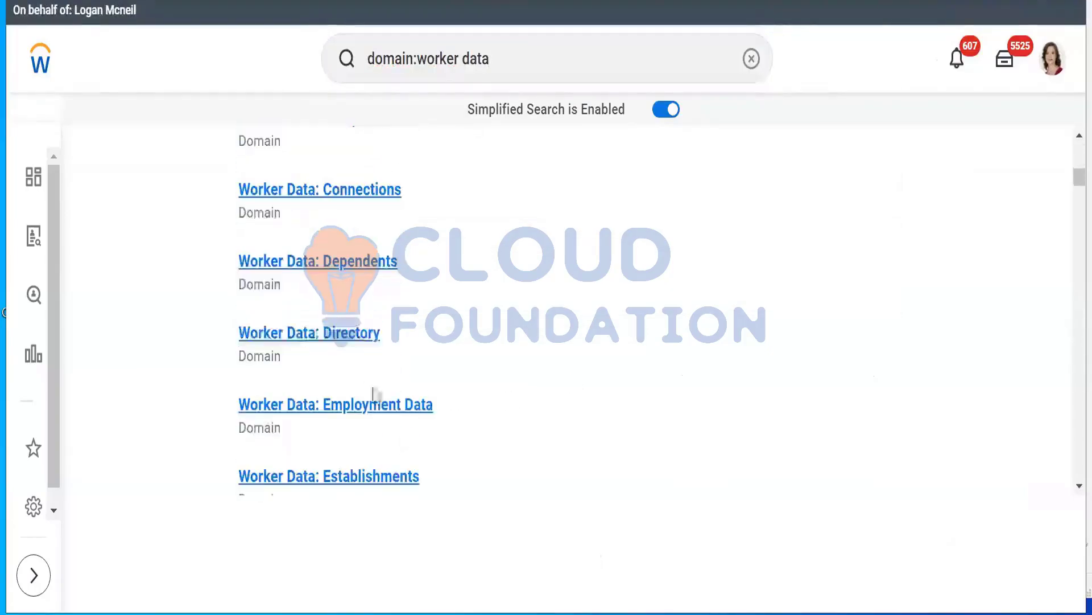
pyautogui.scroll(-2, 237, 200)
pyautogui.scroll(-6, 488, 278)
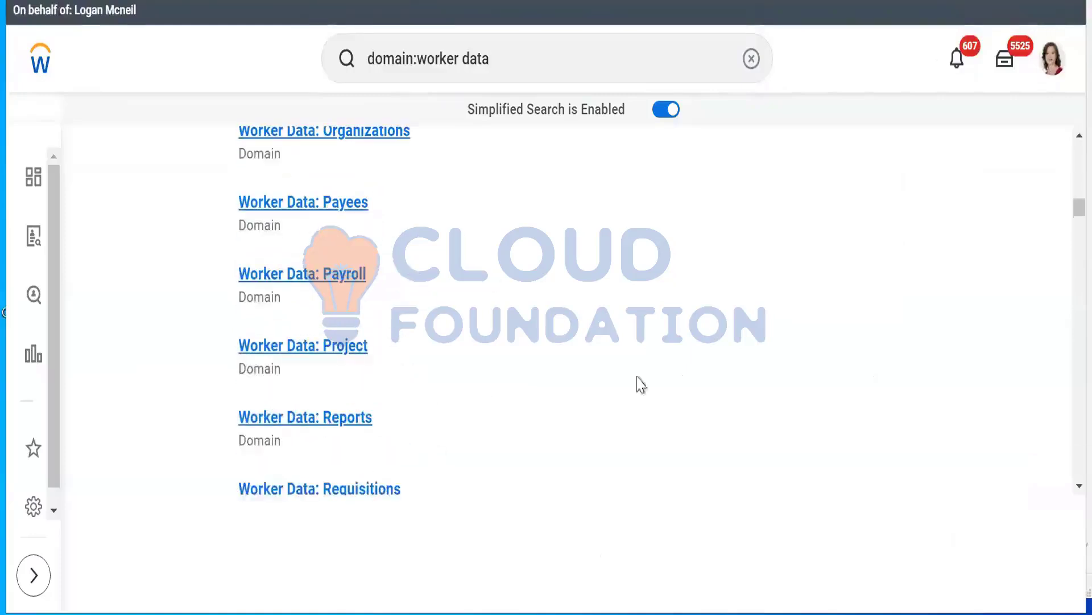
pyautogui.scroll(2, 967, 244)
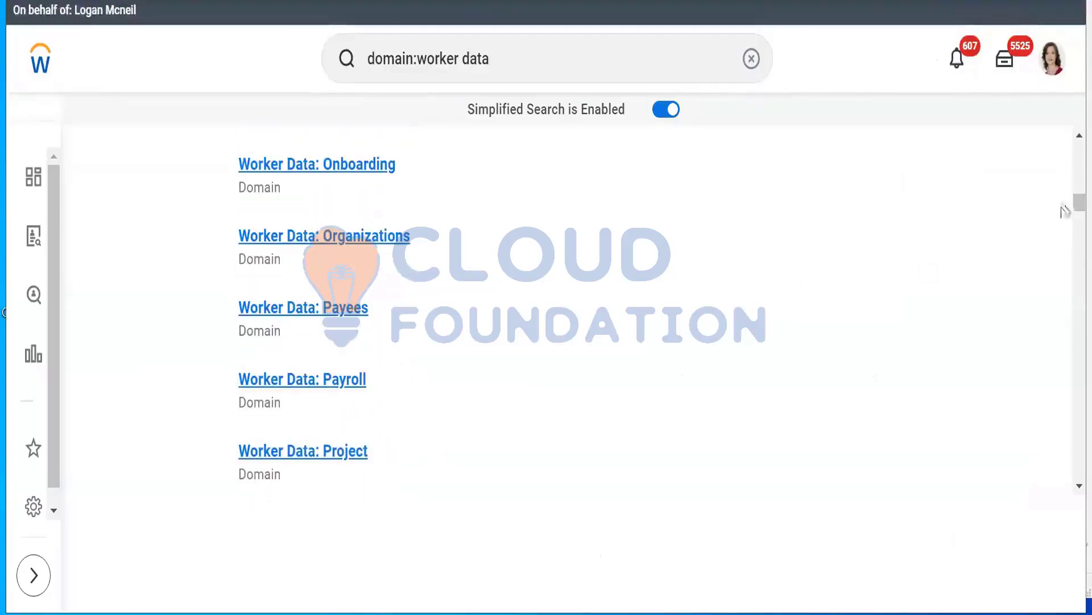
pyautogui.scroll(5, 1062, 165)
pyautogui.scroll(3, 1065, 137)
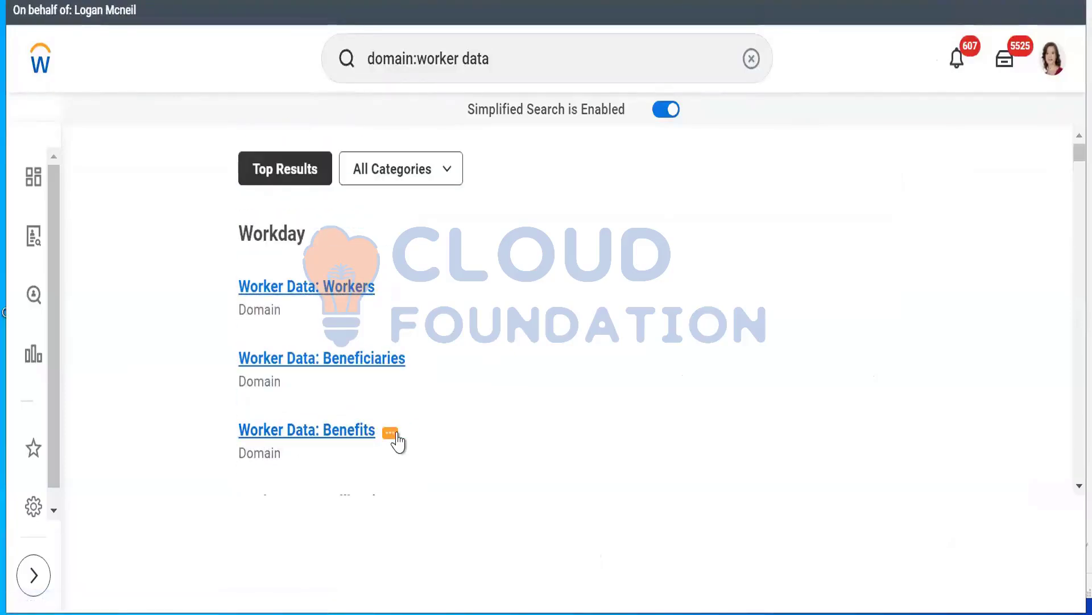
pyautogui.scroll(-3, 398, 442)
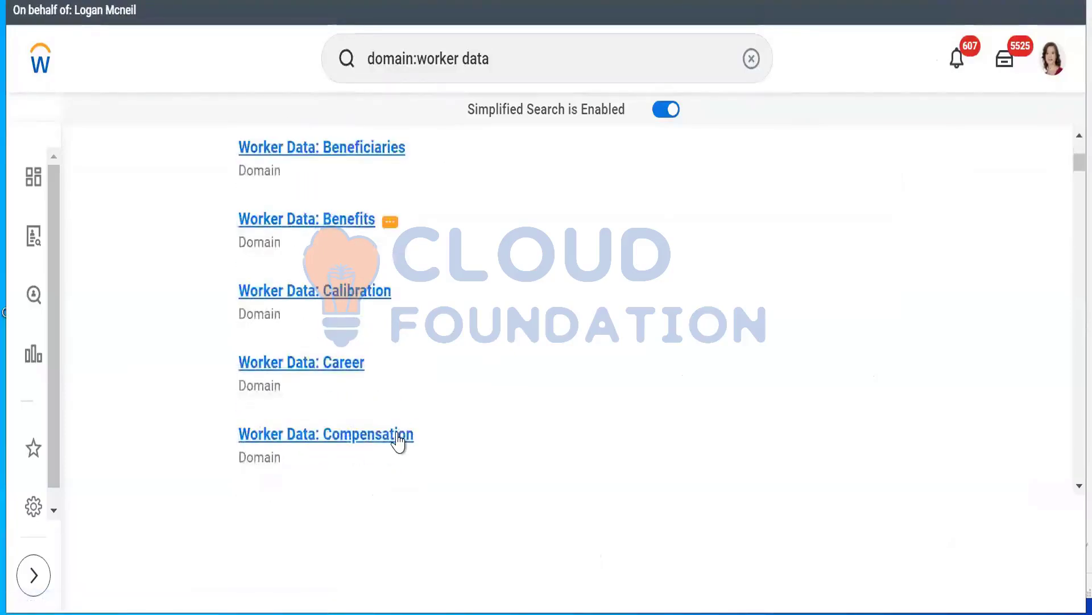
pyautogui.scroll(2, 397, 442)
pyautogui.scroll(-3, 398, 442)
pyautogui.scroll(5, 398, 442)
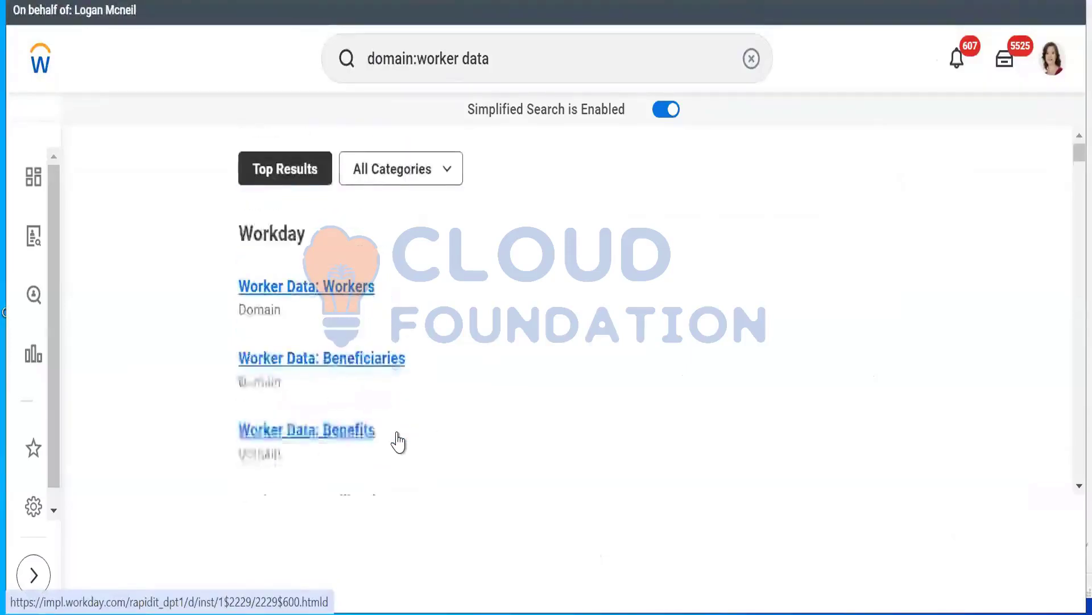
pyautogui.scroll(-5, 398, 442)
pyautogui.scroll(2, 398, 442)
pyautogui.scroll(-3, 398, 442)
pyautogui.scroll(2, 400, 441)
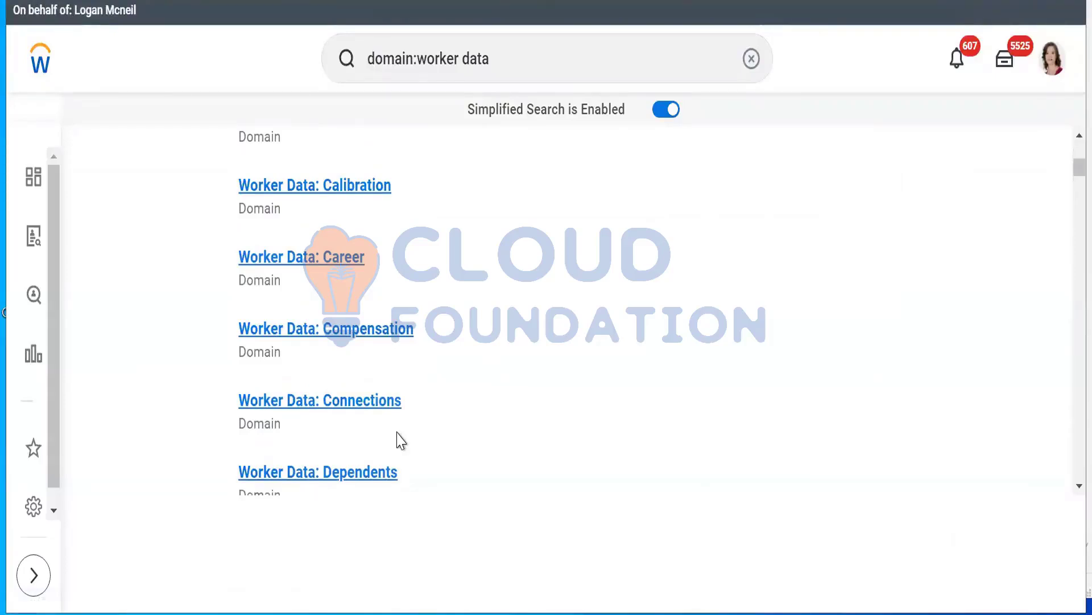
pyautogui.scroll(-3, 401, 441)
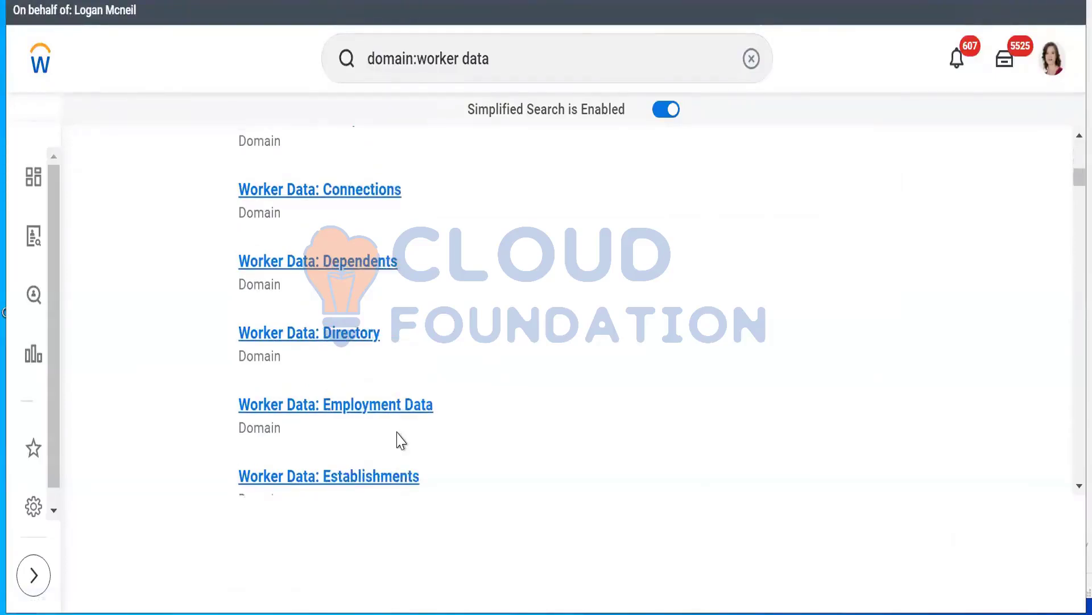
pyautogui.scroll(-4, 401, 441)
pyautogui.scroll(10, 401, 441)
pyautogui.scroll(-10, 401, 441)
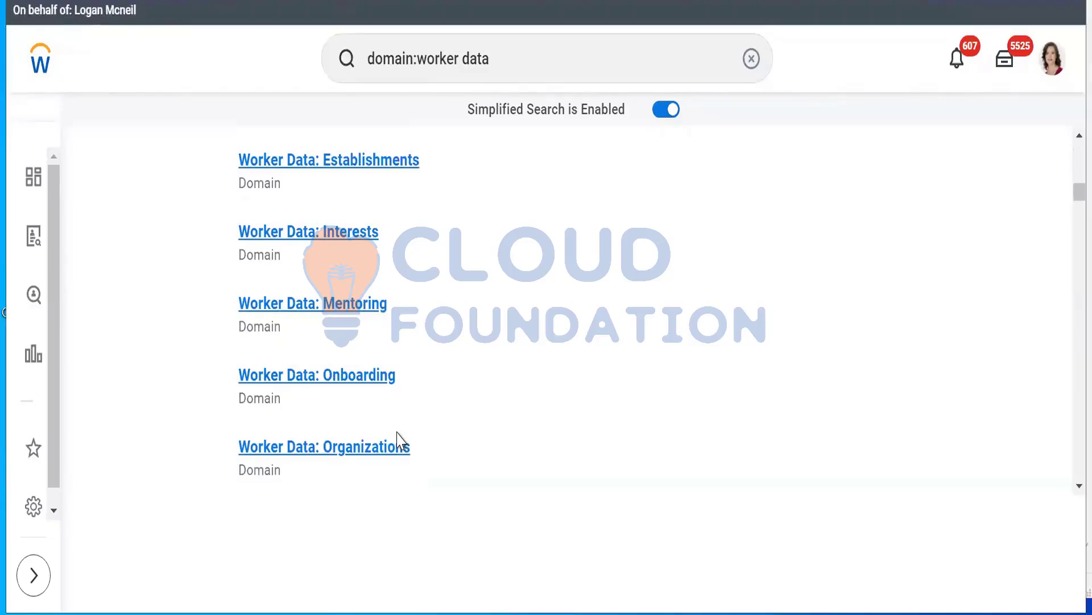
pyautogui.scroll(2, 401, 441)
pyautogui.scroll(-2, 401, 441)
pyautogui.scroll(-2, 401, 441)
pyautogui.scroll(2, 401, 441)
pyautogui.scroll(-2, 401, 441)
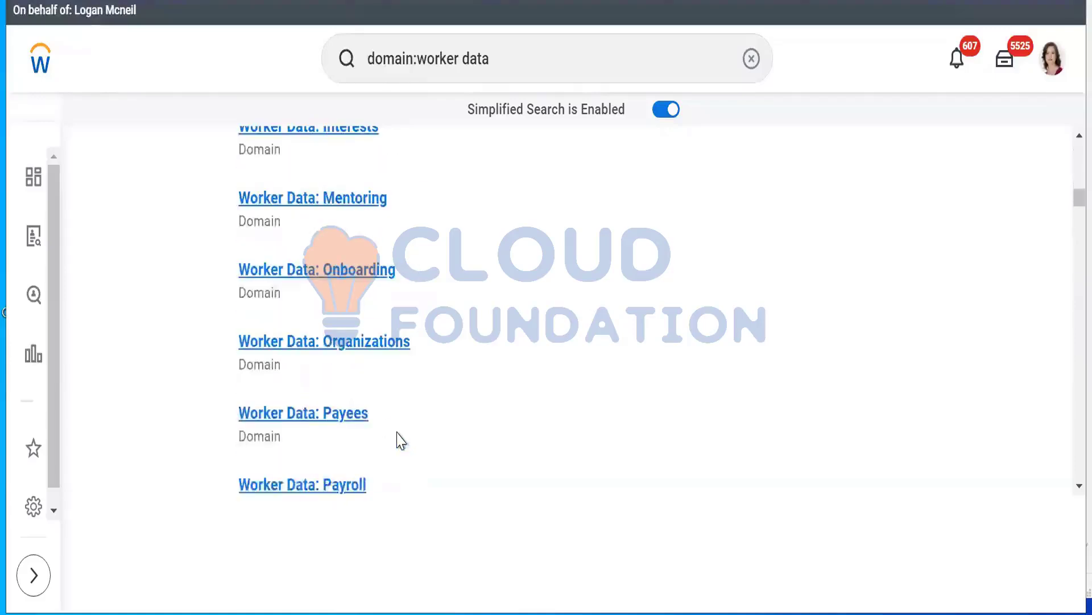
pyautogui.scroll(4, 402, 441)
pyautogui.scroll(-6, 401, 441)
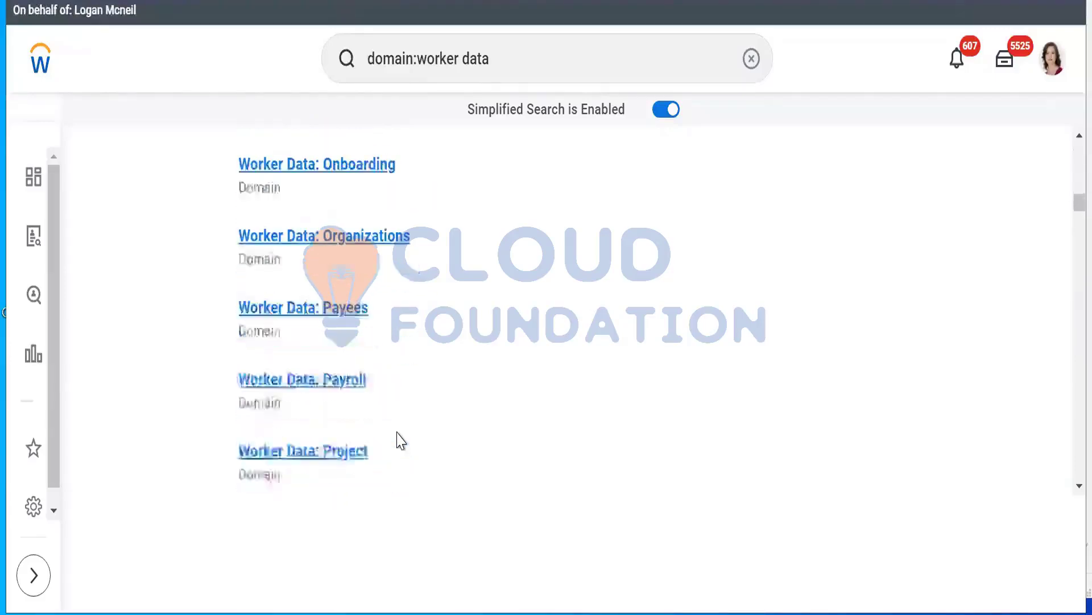
pyautogui.scroll(2, 401, 441)
pyautogui.scroll(-2, 401, 441)
pyautogui.scroll(-2, 401, 441)
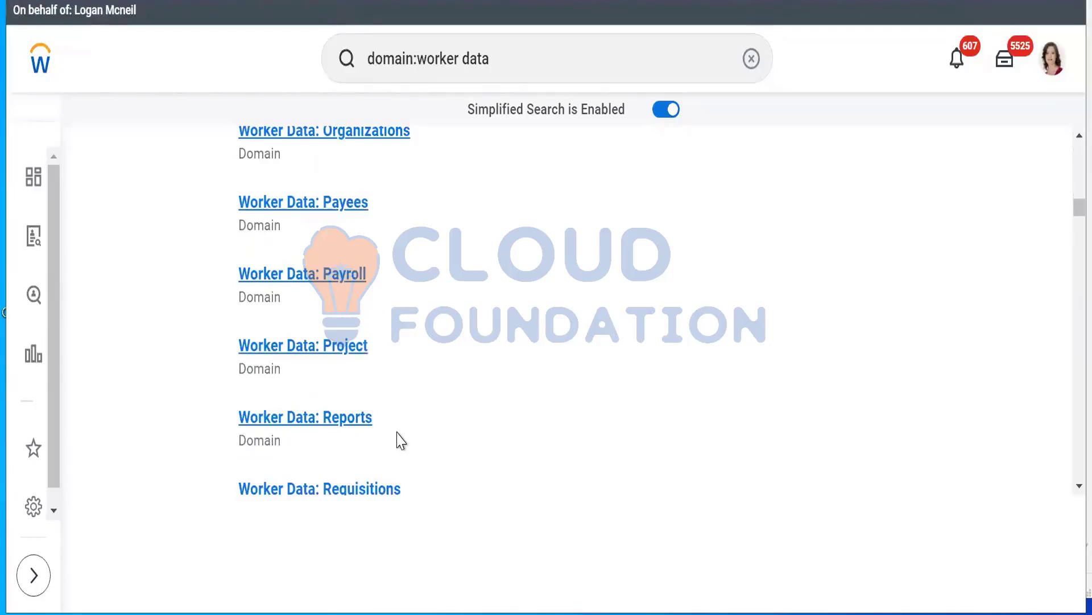
pyautogui.scroll(2, 401, 441)
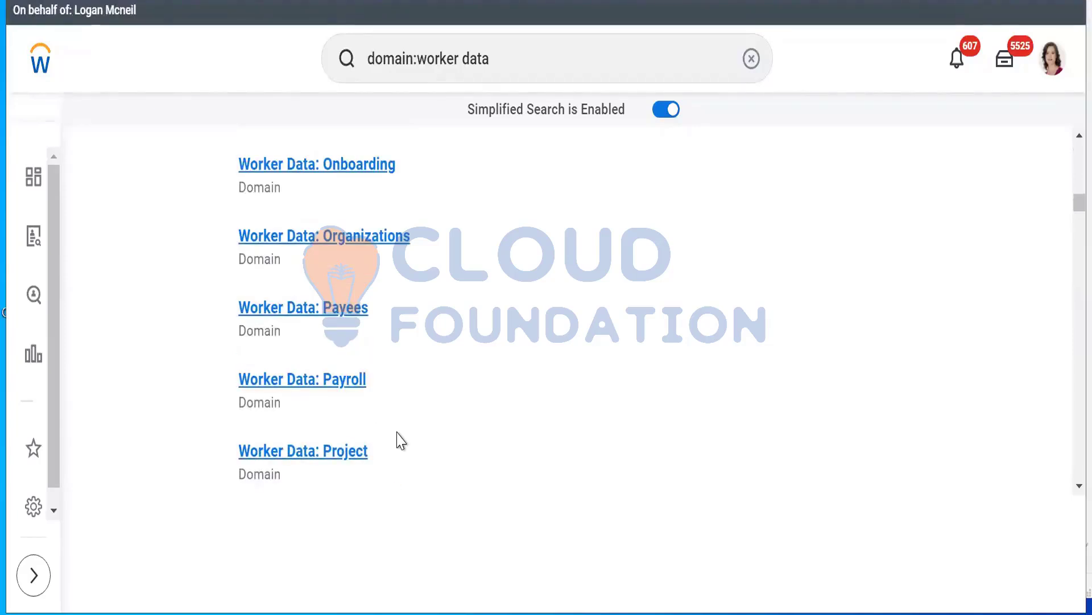
pyautogui.scroll(-5, 401, 441)
pyautogui.scroll(5, 401, 441)
pyautogui.scroll(-2, 401, 441)
pyautogui.scroll(5, 401, 441)
pyautogui.scroll(-1, 401, 441)
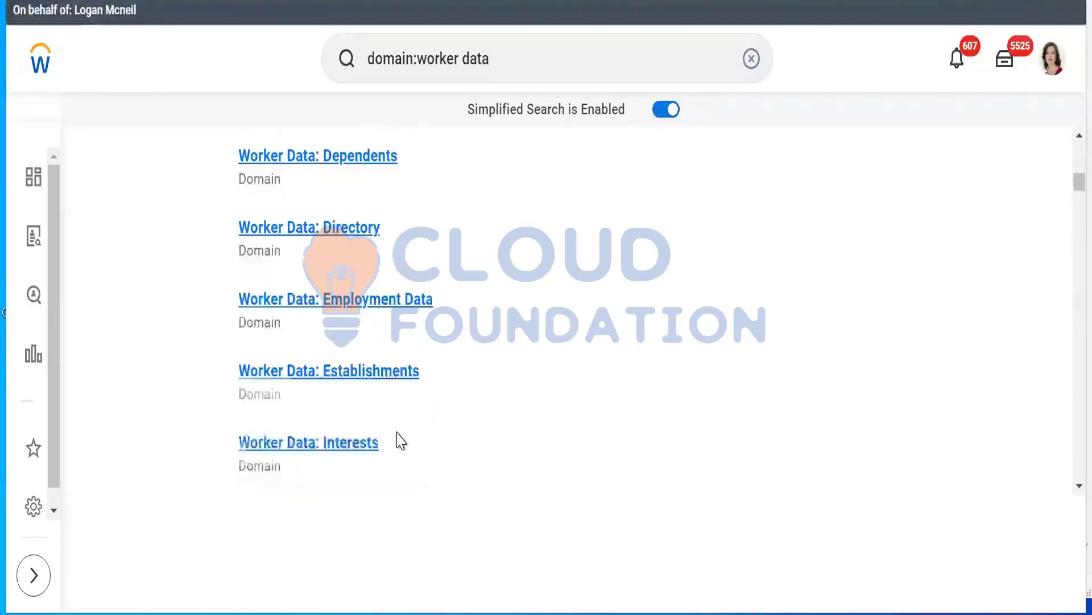
pyautogui.scroll(3, 401, 441)
pyautogui.scroll(3, 401, 441)
pyautogui.scroll(-3, 401, 441)
pyautogui.scroll(2, 402, 441)
pyautogui.scroll(-6, 402, 441)
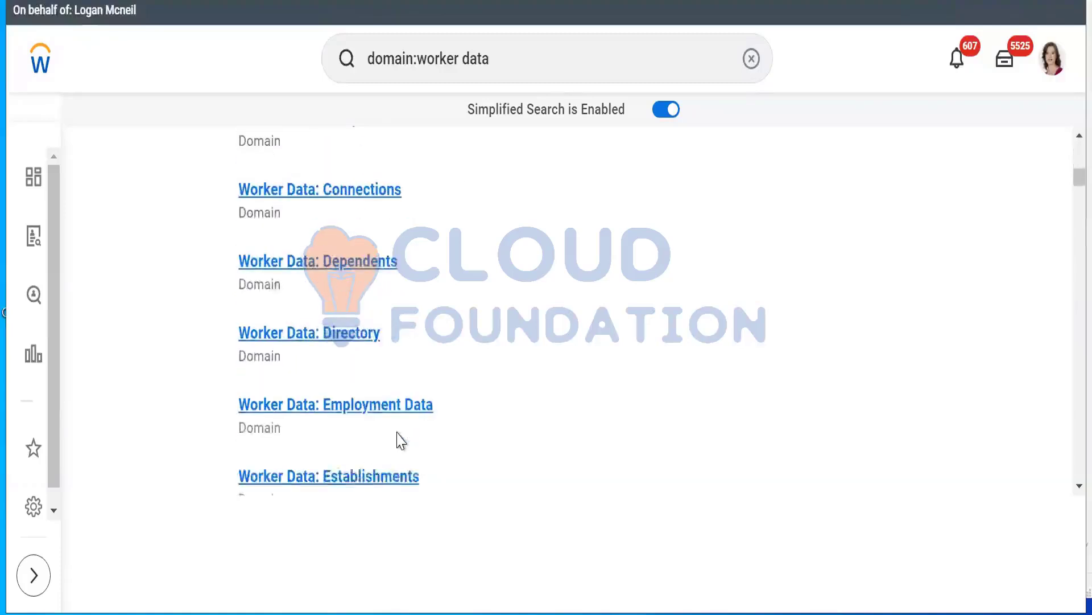
pyautogui.scroll(6, 401, 441)
pyautogui.moveTo(397, 435)
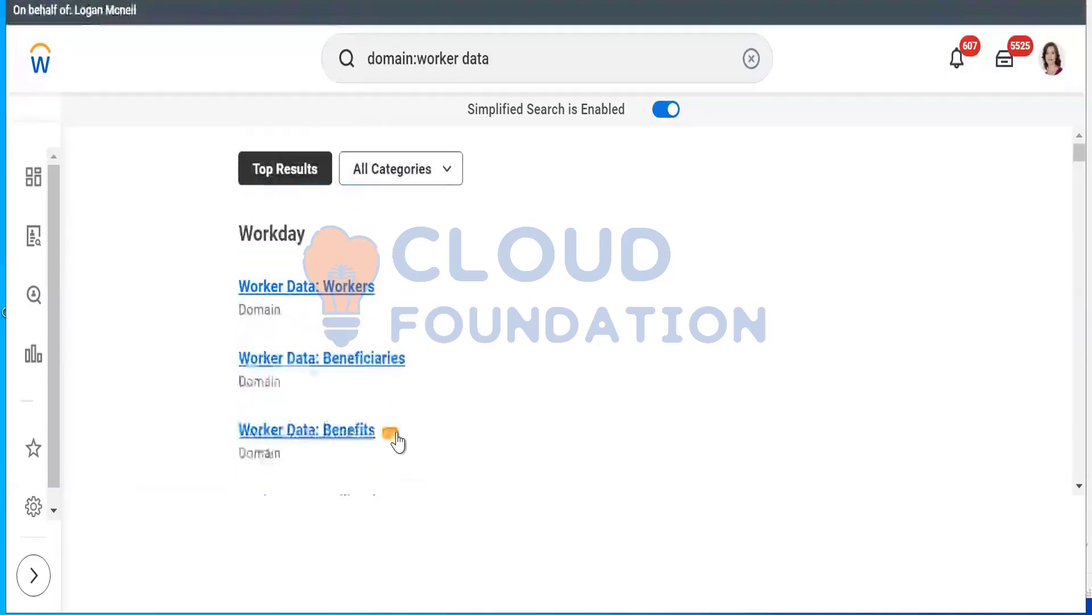
pyautogui.scroll(-6, 399, 441)
pyautogui.scroll(3, 400, 441)
pyautogui.scroll(-3, 401, 440)
pyautogui.scroll(5, 401, 441)
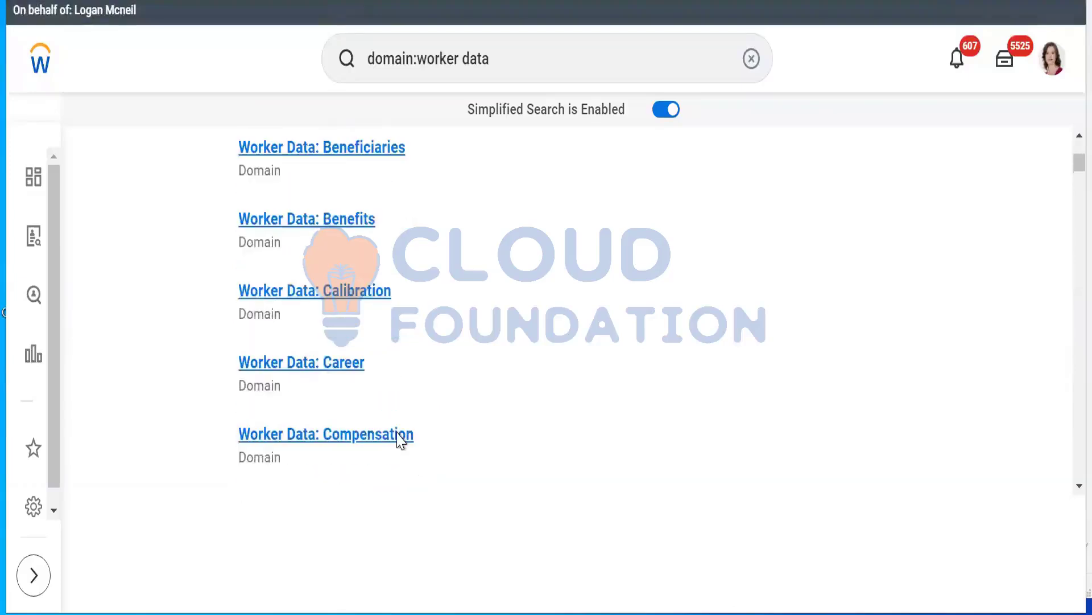
pyautogui.scroll(-2, 401, 441)
pyautogui.scroll(3, 401, 441)
pyautogui.scroll(-2, 402, 441)
pyautogui.scroll(2, 402, 441)
pyautogui.scroll(2, 401, 441)
pyautogui.scroll(-2, 401, 441)
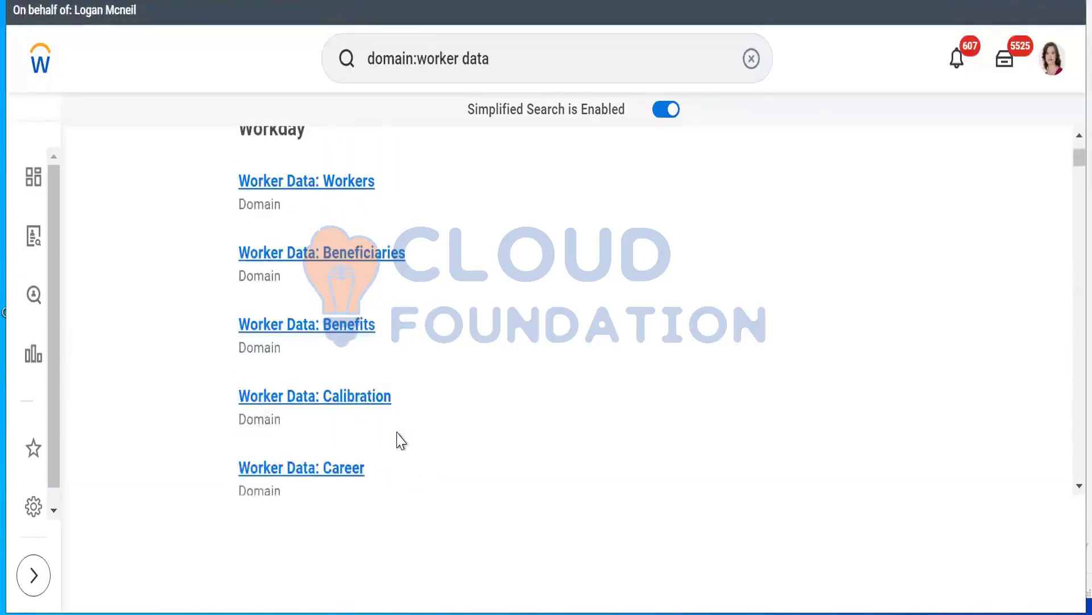
pyautogui.scroll(2, 401, 441)
pyautogui.scroll(-3, 402, 441)
pyautogui.scroll(-2, 401, 441)
pyautogui.scroll(3, 401, 441)
pyautogui.scroll(-1, 401, 441)
pyautogui.scroll(2, 401, 441)
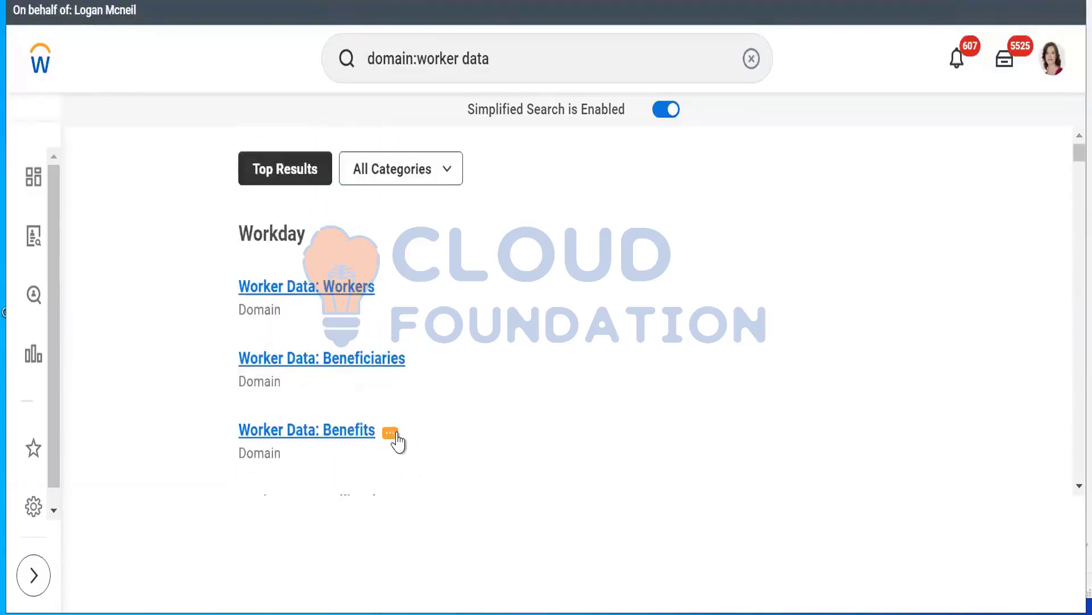
pyautogui.scroll(-5, 398, 441)
pyautogui.scroll(-3, 398, 441)
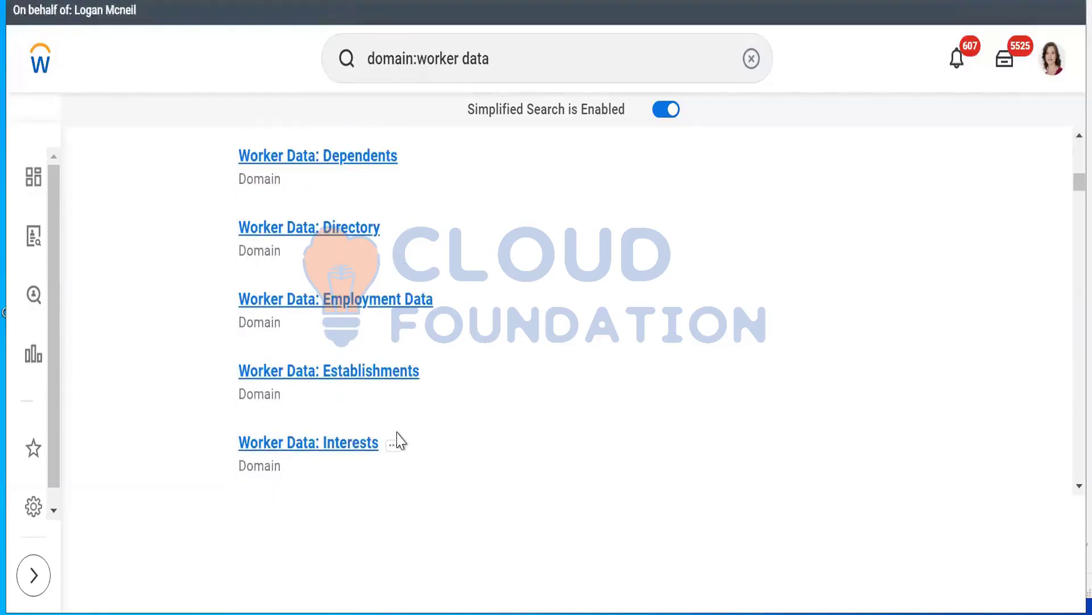
pyautogui.scroll(-3, 401, 441)
pyautogui.scroll(5, 401, 441)
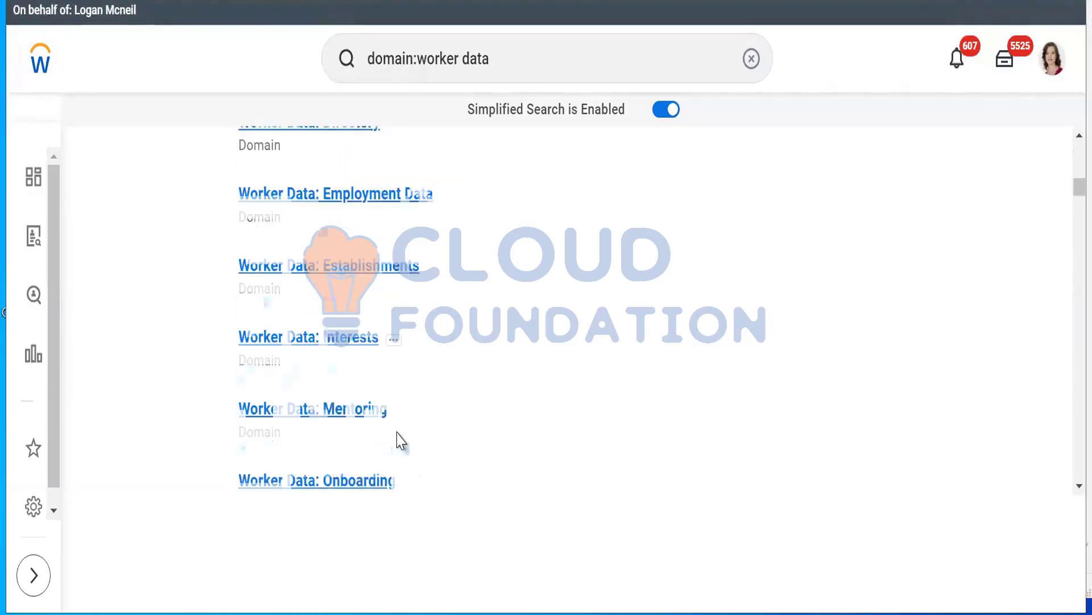
# Re-examine the Worker Data domains listed between Calibration and Reports, including Compensation, Dependents and Employment Data
pyautogui.scroll(2, 401, 441)
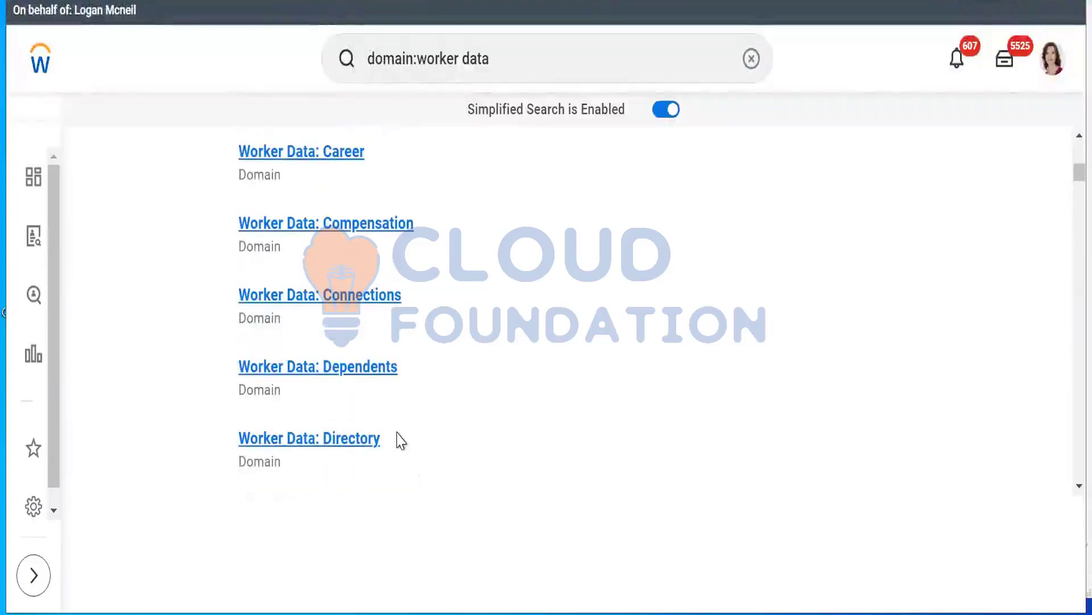
pyautogui.scroll(-2, 400, 440)
pyautogui.scroll(-1, 400, 440)
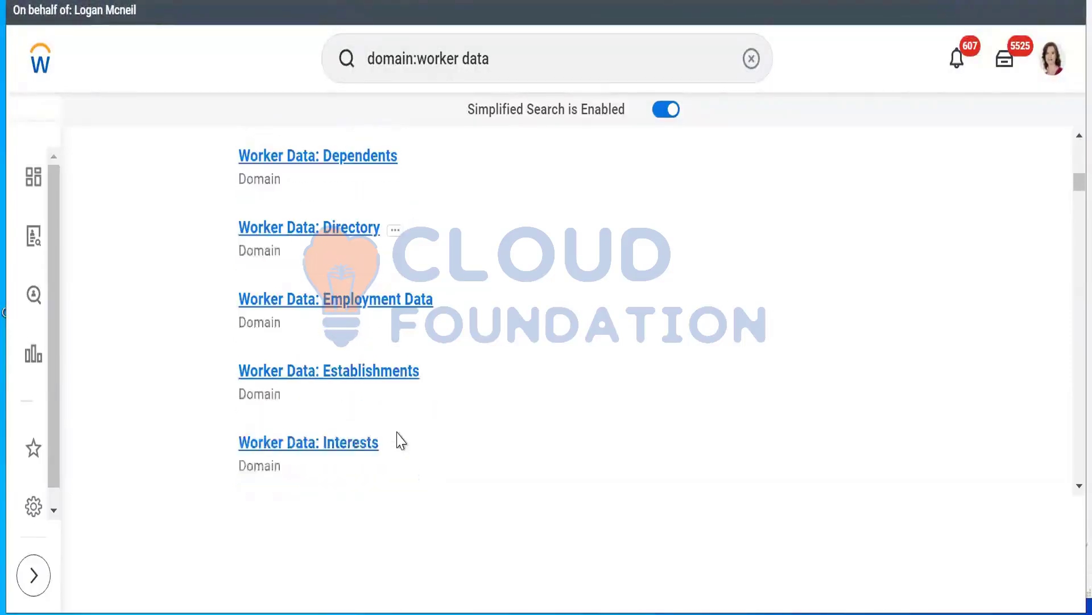
pyautogui.scroll(1, 401, 441)
pyautogui.scroll(-5, 401, 441)
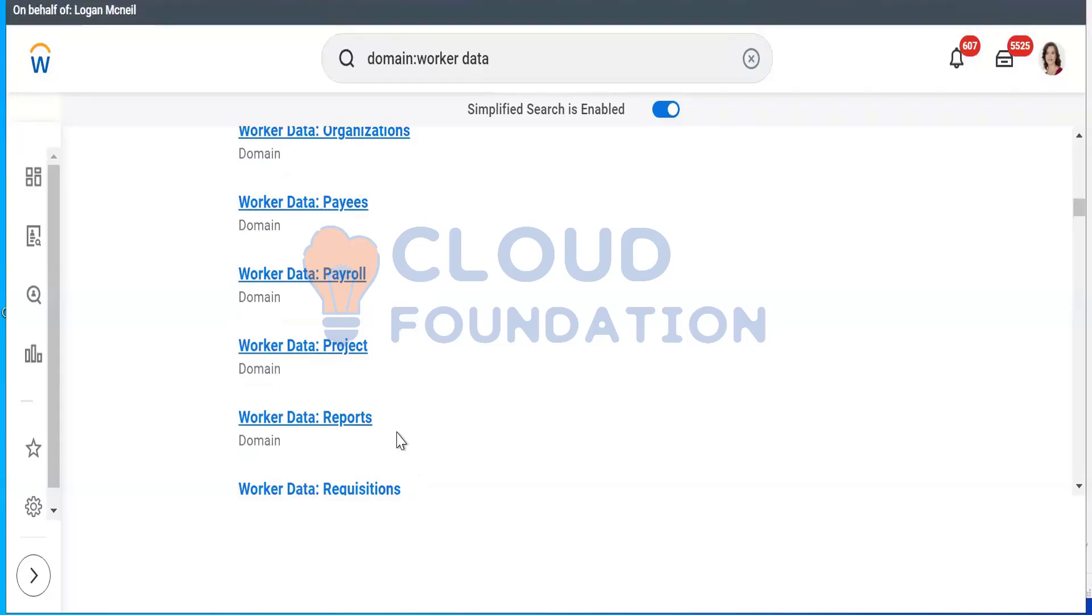
pyautogui.scroll(3, 401, 441)
pyautogui.scroll(2, 401, 441)
pyautogui.scroll(5, 401, 441)
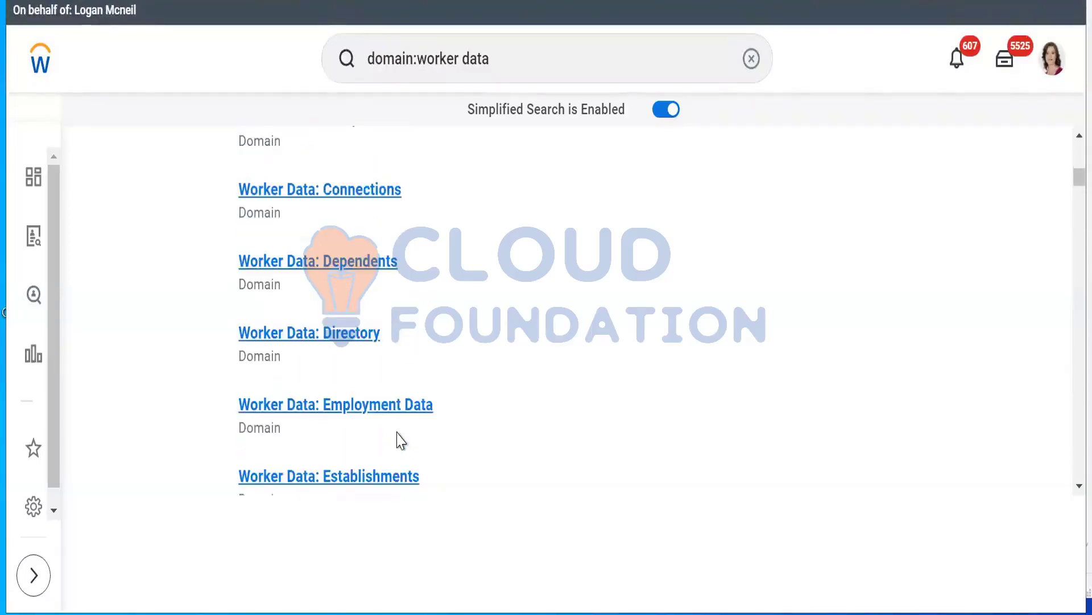
pyautogui.scroll(2, 401, 441)
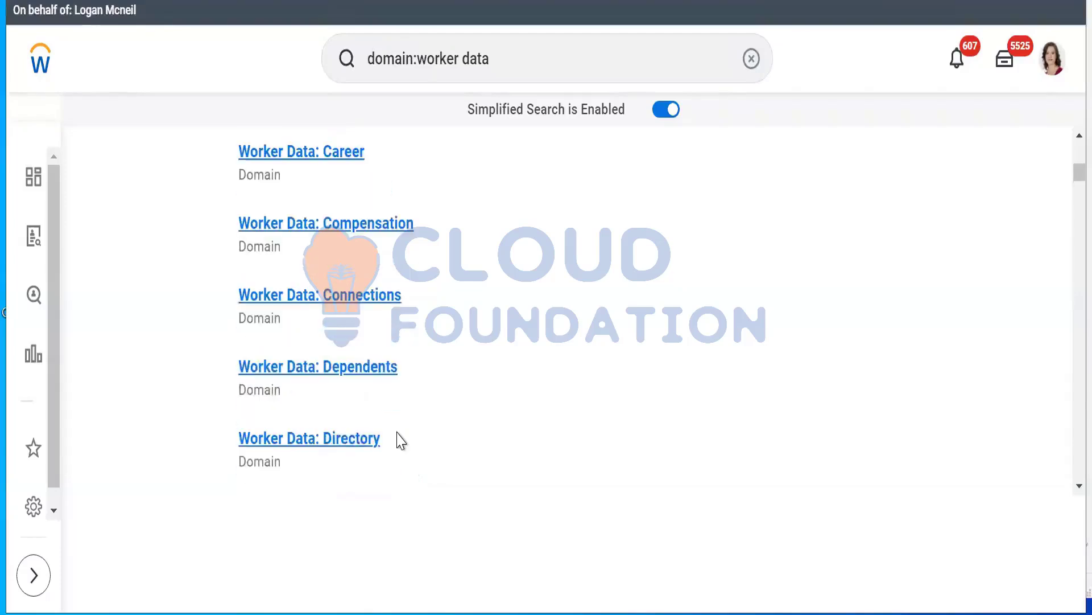
pyautogui.scroll(-2, 401, 441)
pyautogui.scroll(3, 401, 441)
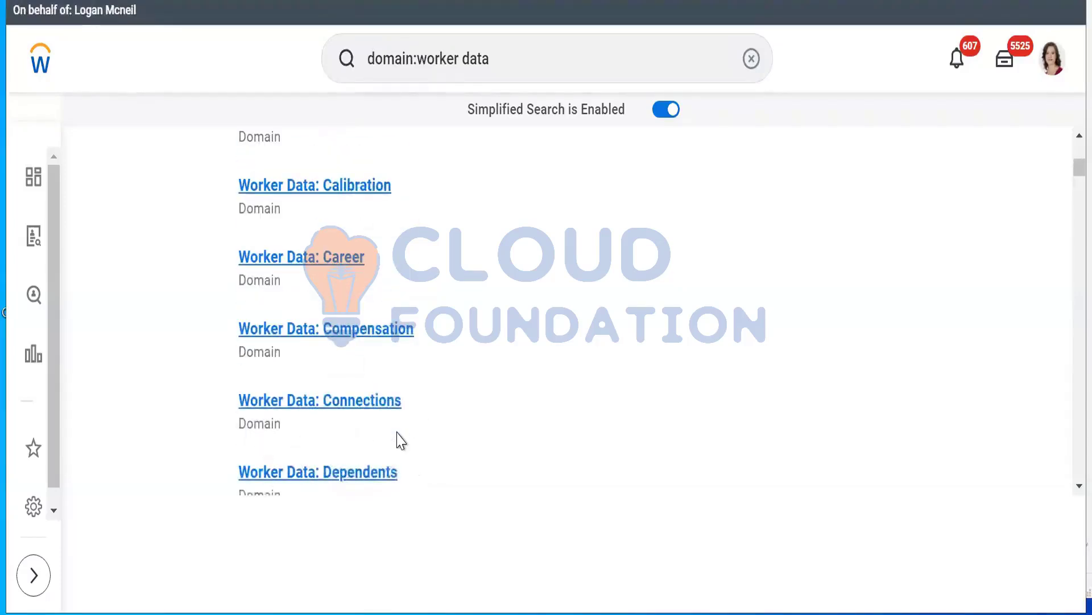
pyautogui.scroll(3, 401, 441)
pyautogui.scroll(2, 401, 441)
pyautogui.scroll(-8, 399, 441)
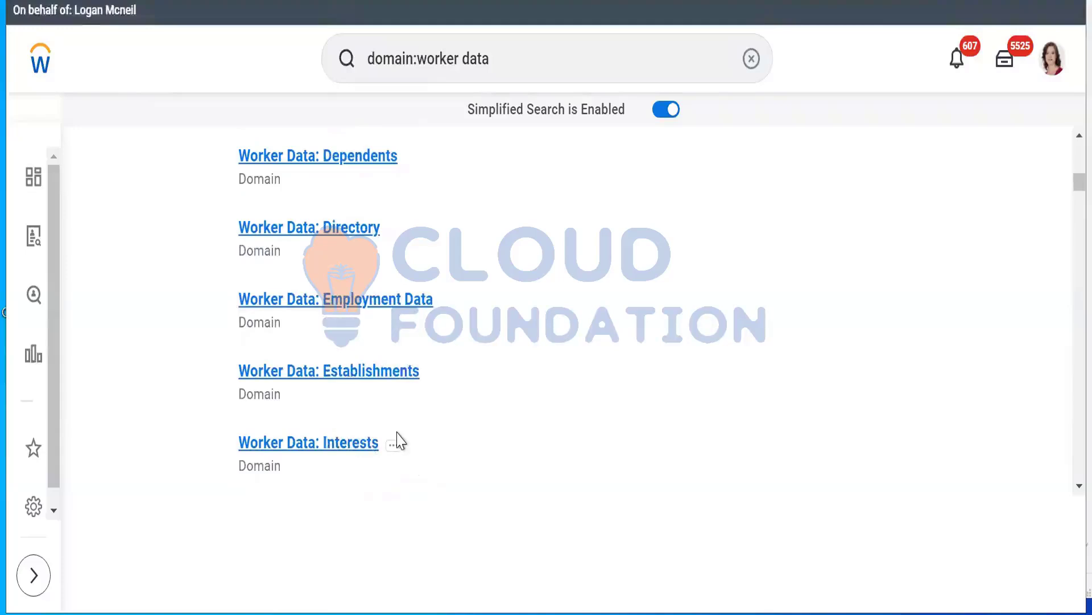
pyautogui.scroll(-2, 402, 441)
pyautogui.scroll(6, 401, 440)
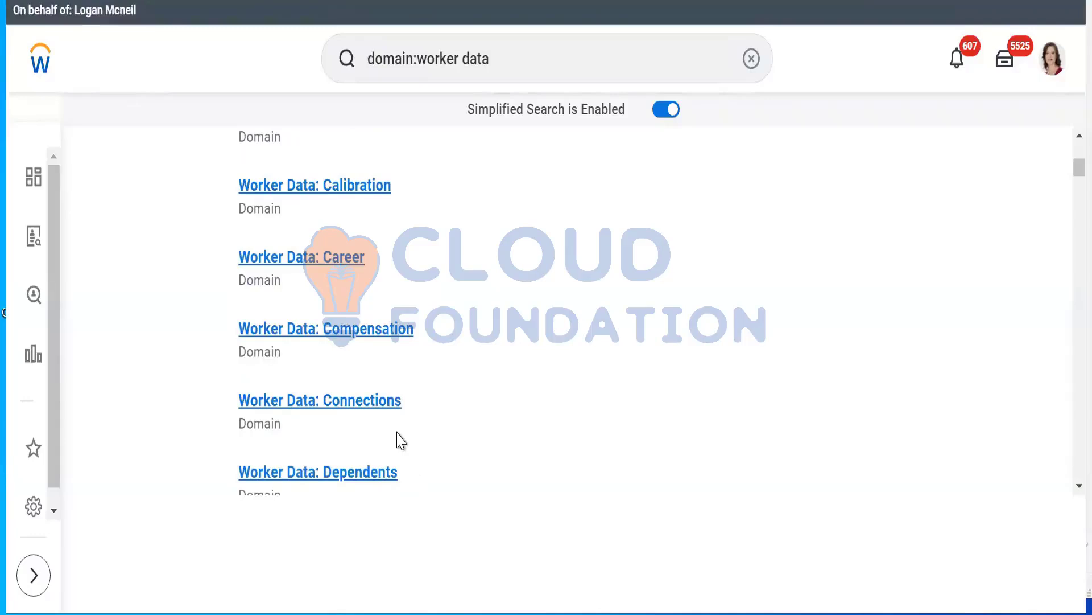
# Look through the further Worker Data domains in the list, from Onboarding down to Absence Case
pyautogui.scroll(-4, 401, 441)
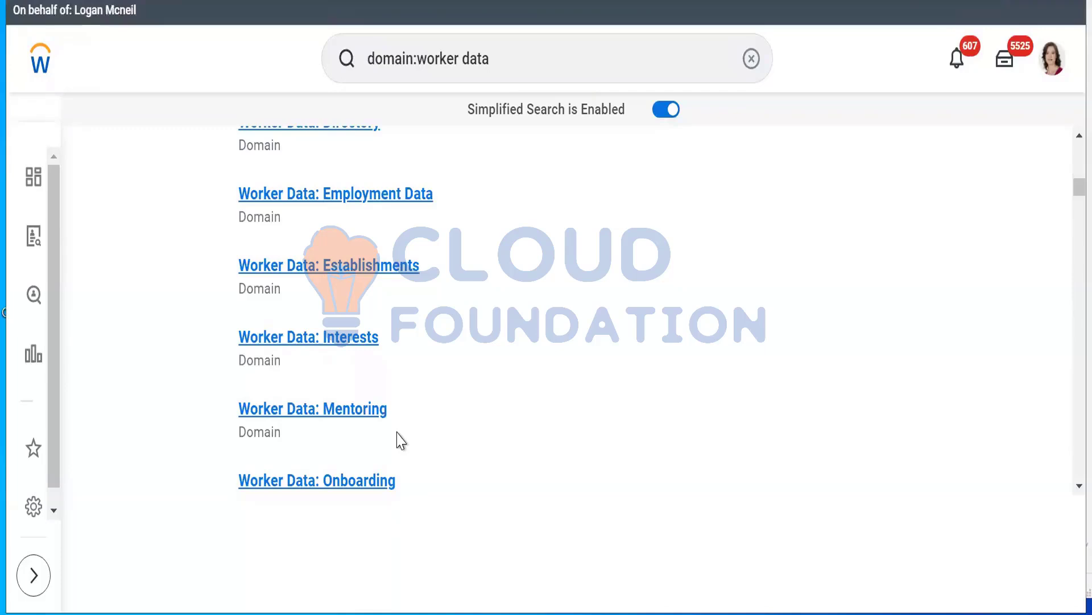
pyautogui.scroll(-2, 401, 441)
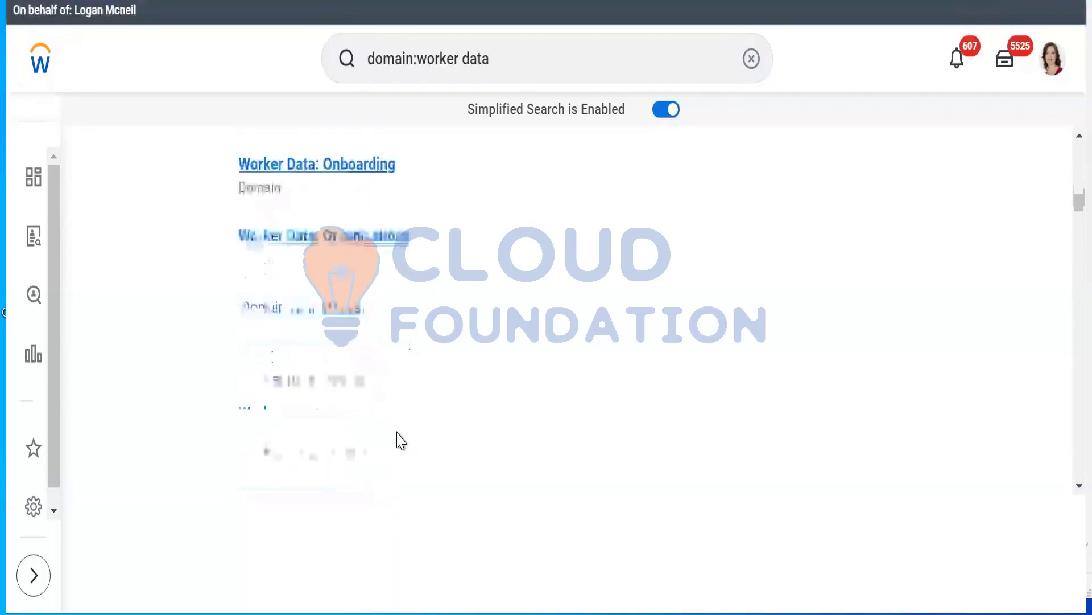
pyautogui.scroll(-4, 401, 441)
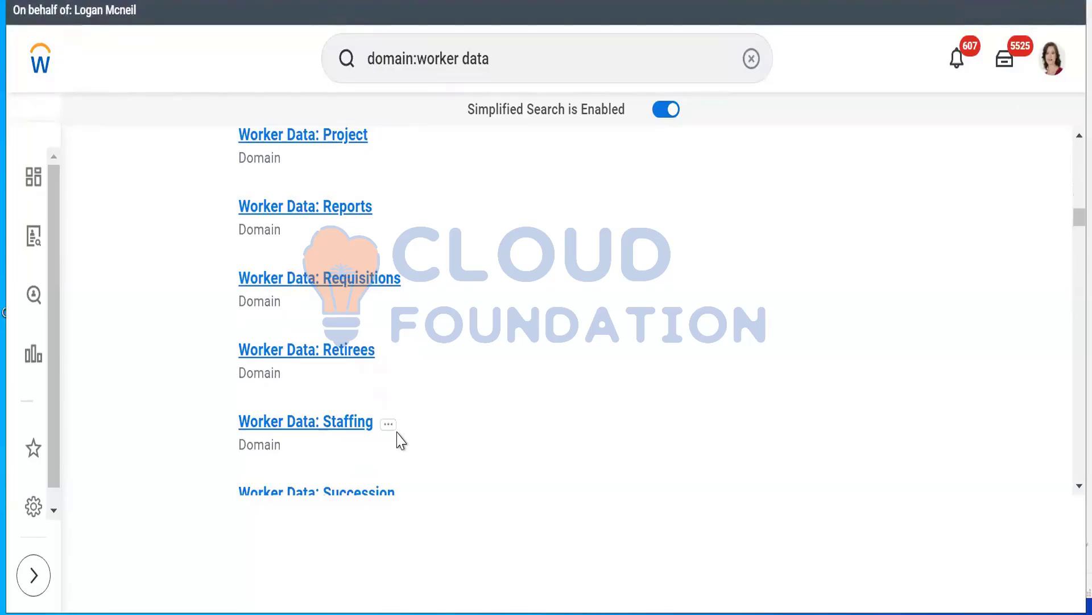
pyautogui.scroll(-2, 397, 438)
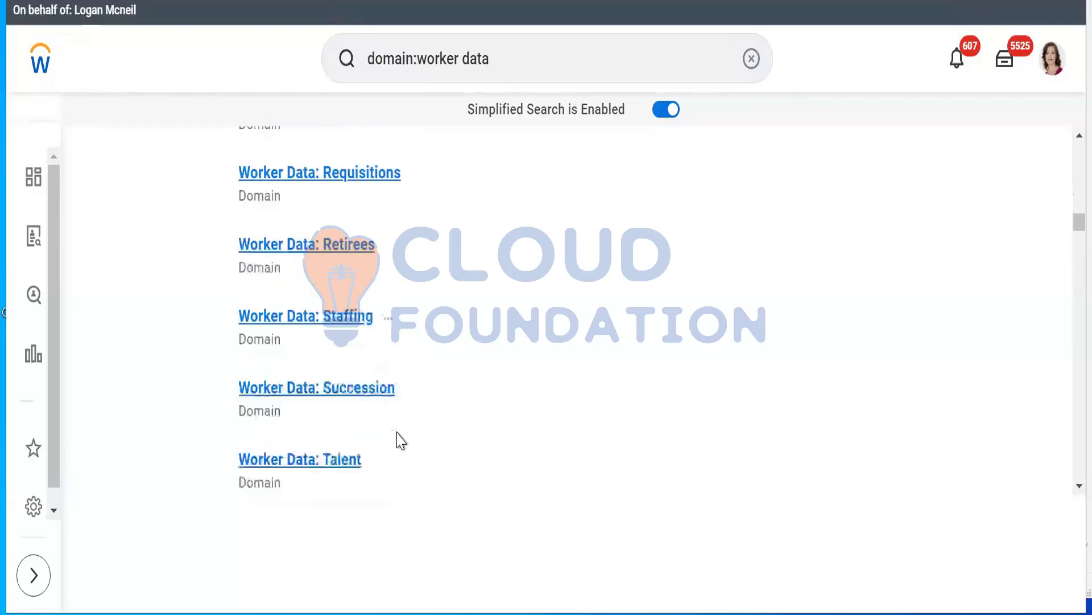
pyautogui.scroll(2, 398, 439)
pyautogui.scroll(-4, 397, 438)
pyautogui.scroll(-2, 401, 440)
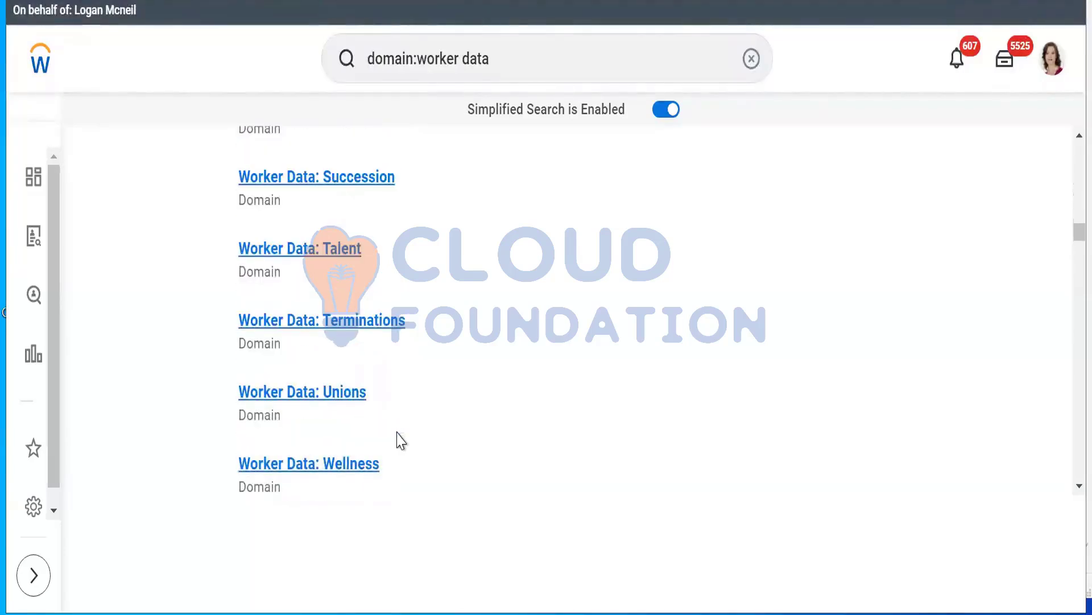
pyautogui.scroll(-4, 401, 440)
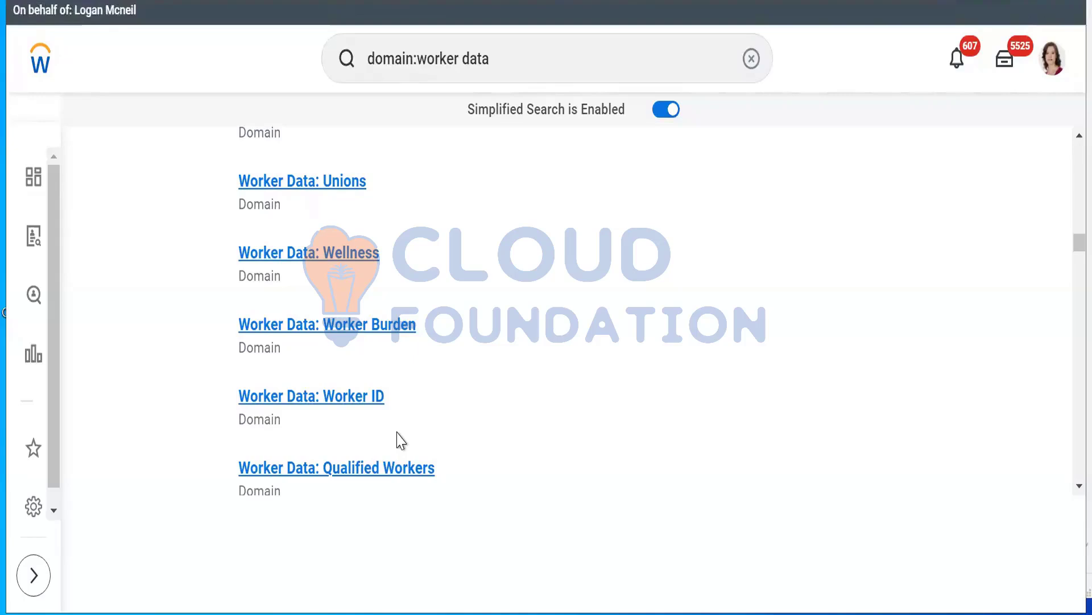
pyautogui.scroll(-2, 401, 441)
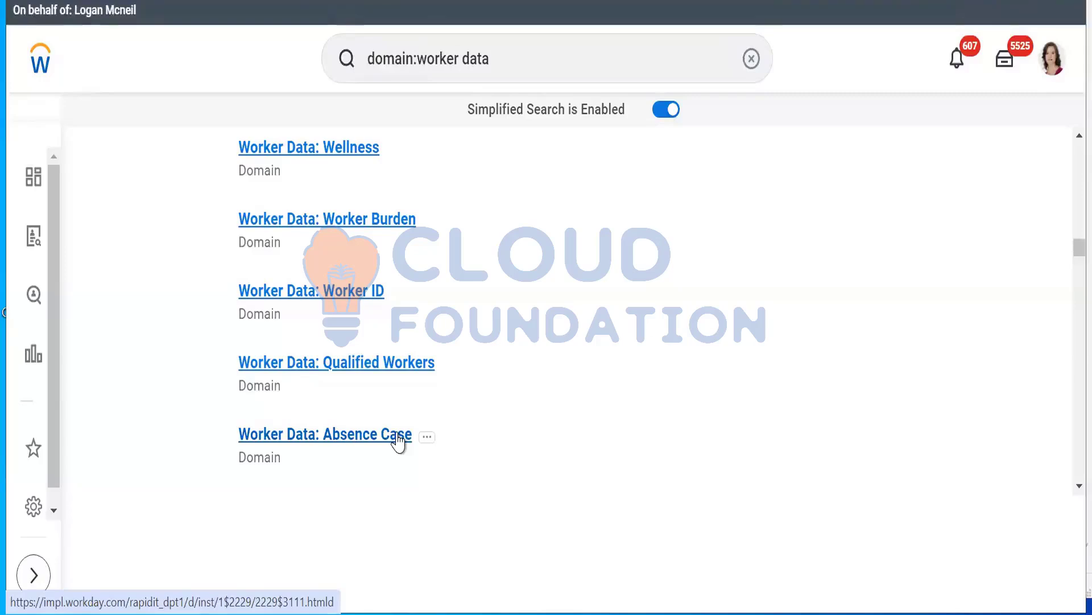
pyautogui.scroll(2, 398, 441)
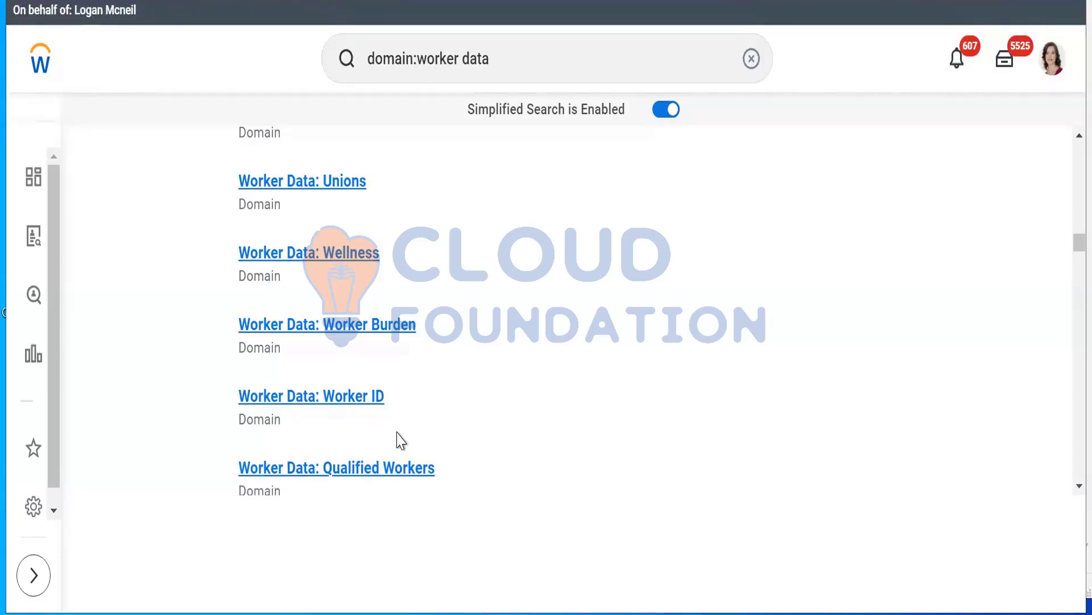
pyautogui.scroll(2, 401, 441)
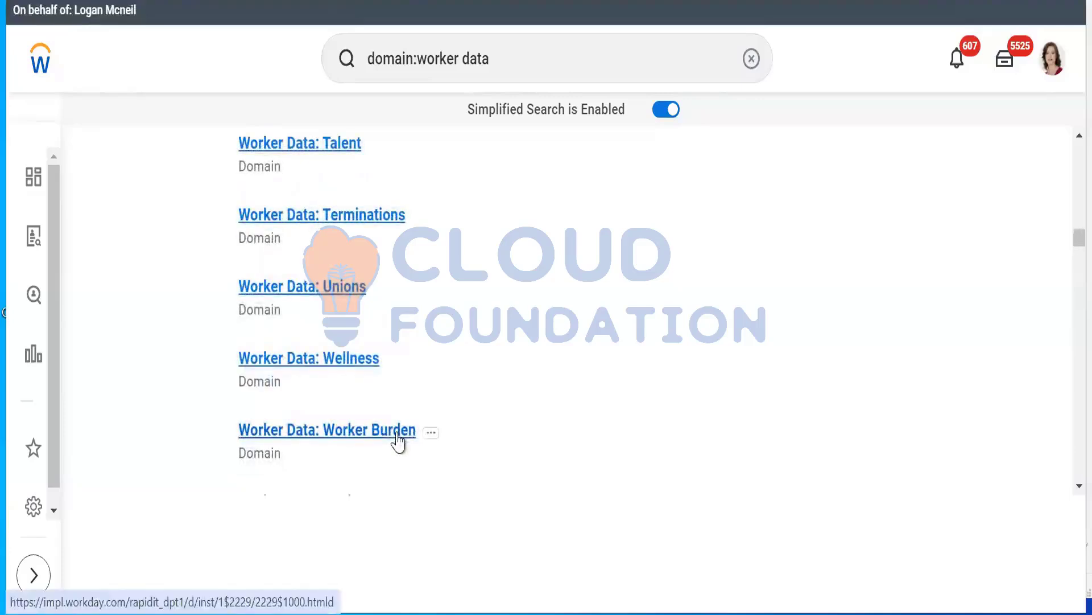